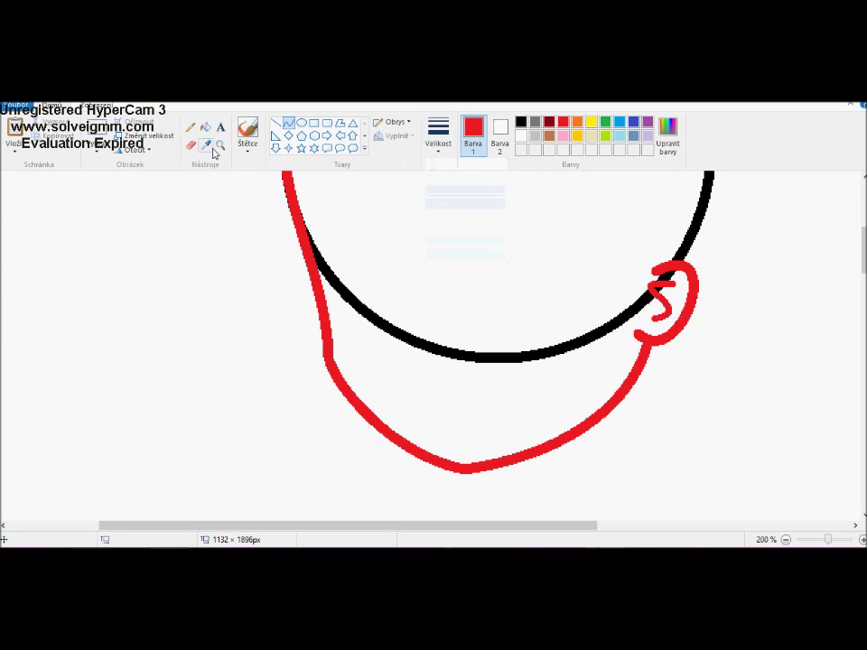
# Step: Sketch the neck, shoulder line and two shoulder circles in orange pencil below the chin, then shift the shoulders to centre under the neck
pyautogui.scroll(-3, 329, 350)
pyautogui.click(439, 136)
pyautogui.click(452, 257)
pyautogui.click(577, 121)
pyautogui.scroll(-1, 340, 247)
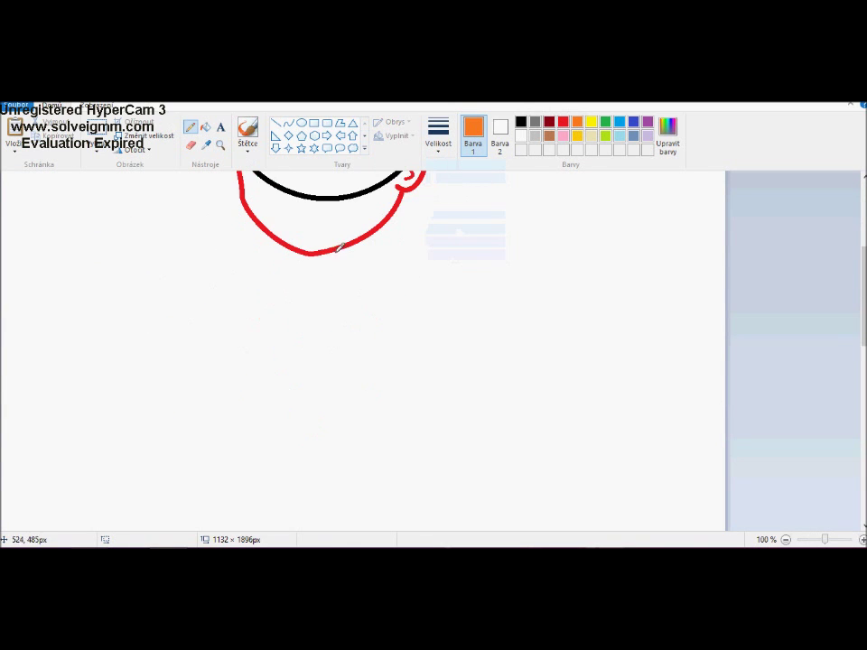
pyautogui.moveTo(286, 304); pyautogui.dragTo(401, 304)
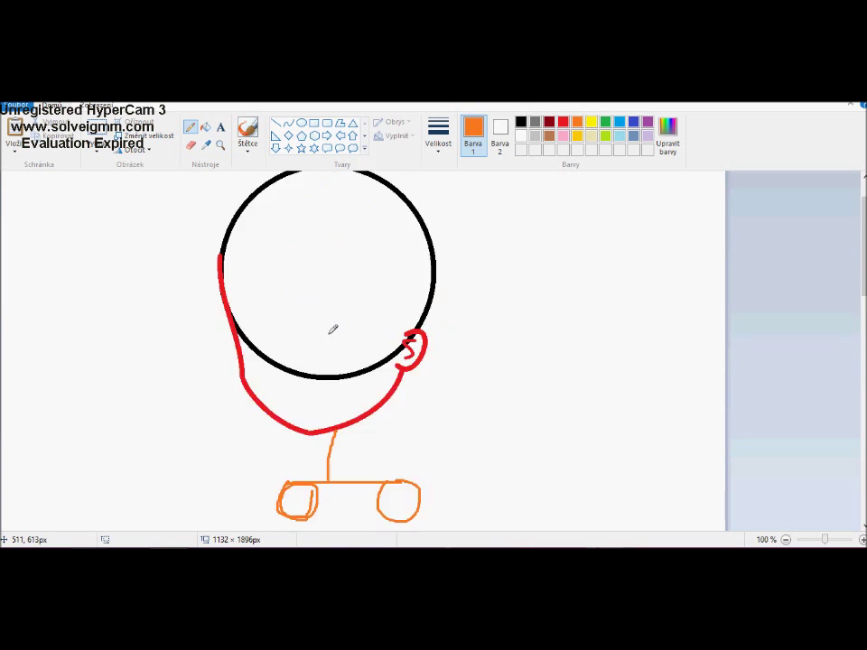
pyautogui.moveTo(308, 307); pyautogui.dragTo(312, 336)
pyautogui.moveTo(430, 359); pyautogui.dragTo(414, 348)
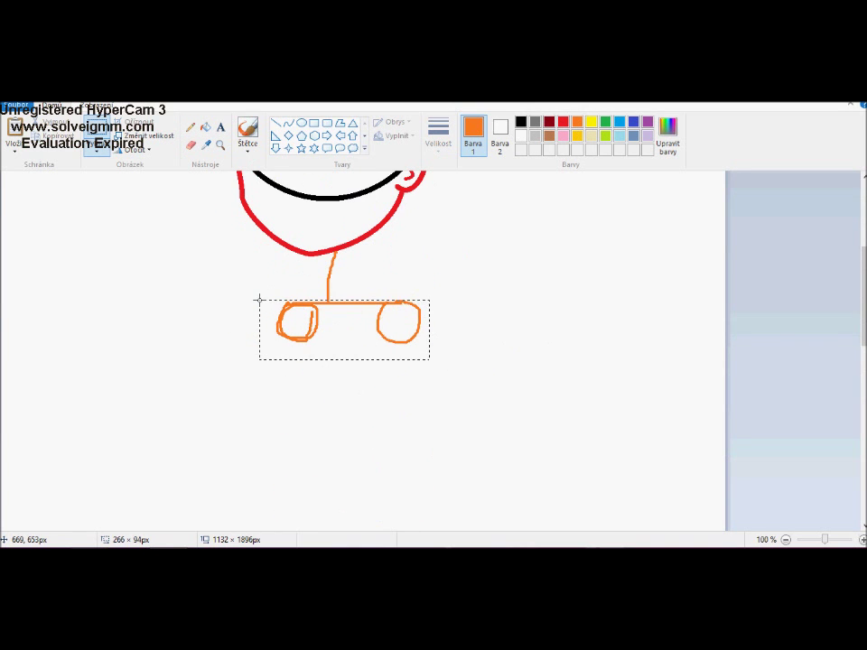
pyautogui.moveTo(338, 325); pyautogui.dragTo(323, 320)
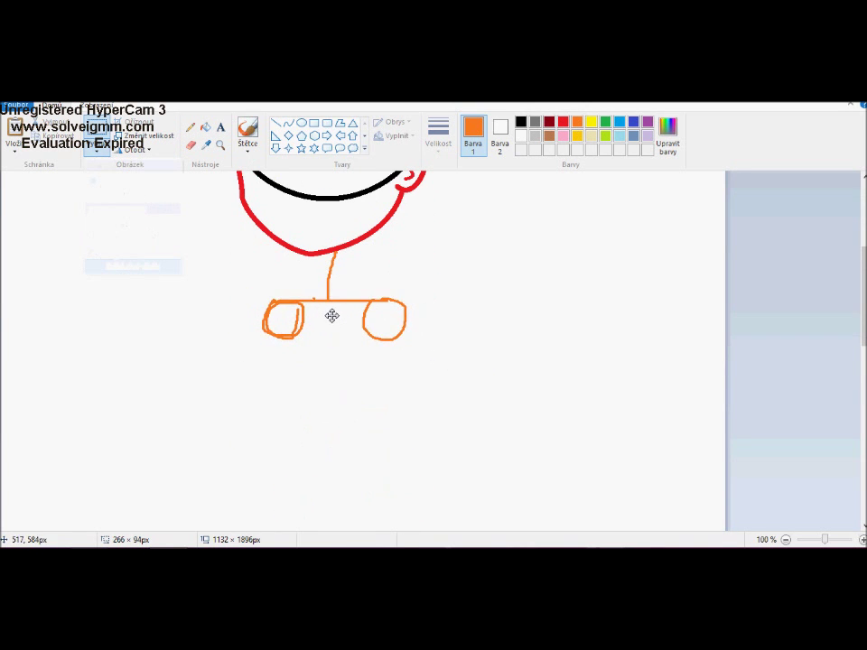
# Step: Sketch the torso outline and a bent arm with its hand on the hip in yellow pencil below the shoulders
pyautogui.scroll(-2, 332, 315)
pyautogui.click(191, 132)
pyautogui.click(591, 122)
pyautogui.moveTo(281, 272); pyautogui.dragTo(282, 246)
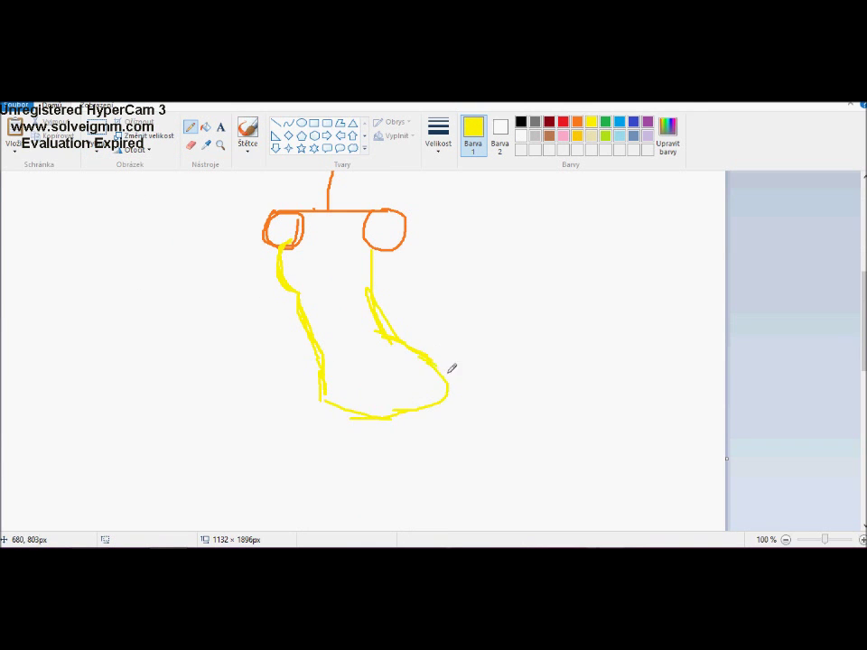
pyautogui.scroll(2, 403, 357)
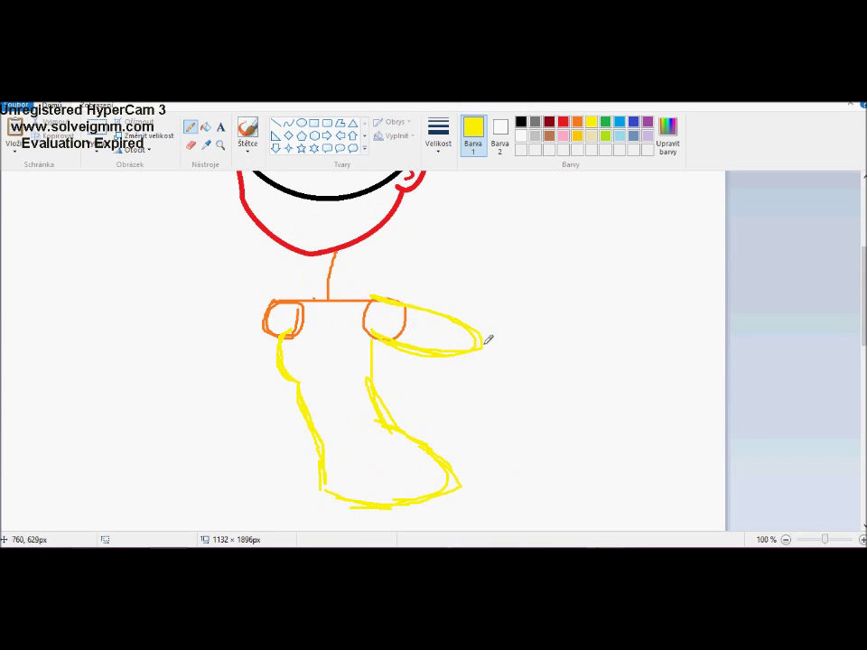
pyautogui.scroll(-2, 366, 354)
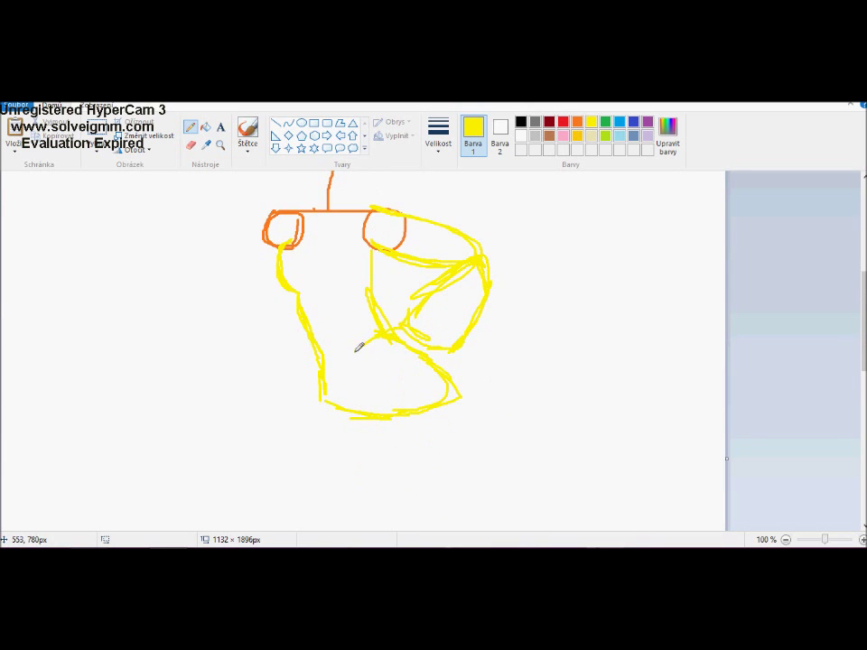
# Step: Sketch the thigh and lower leg on the ear side of the figure in green pencil, starting from the hips
pyautogui.scroll(-4, 347, 320)
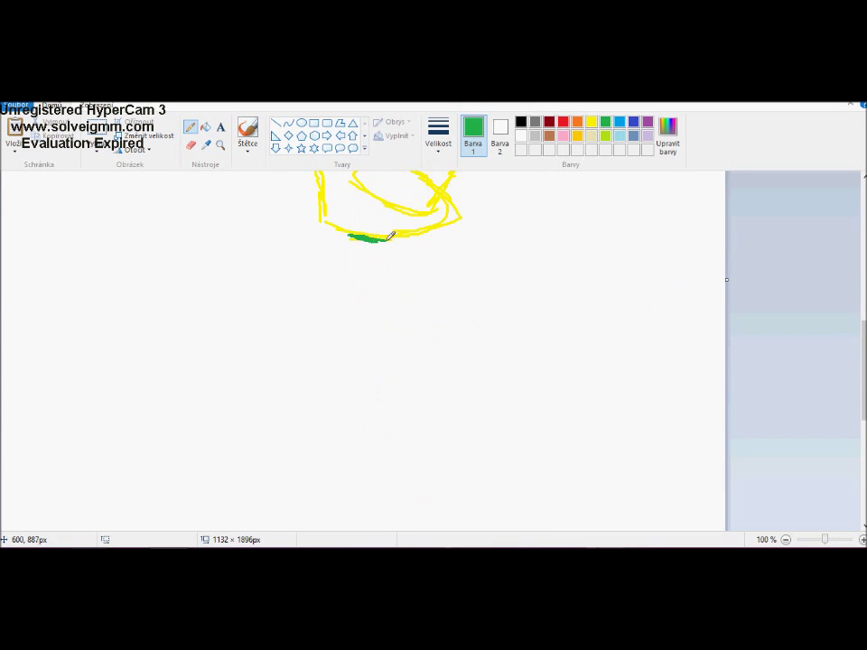
pyautogui.moveTo(387, 245); pyautogui.dragTo(461, 333)
pyautogui.scroll(-3, 420, 256)
pyautogui.scroll(3, 419, 255)
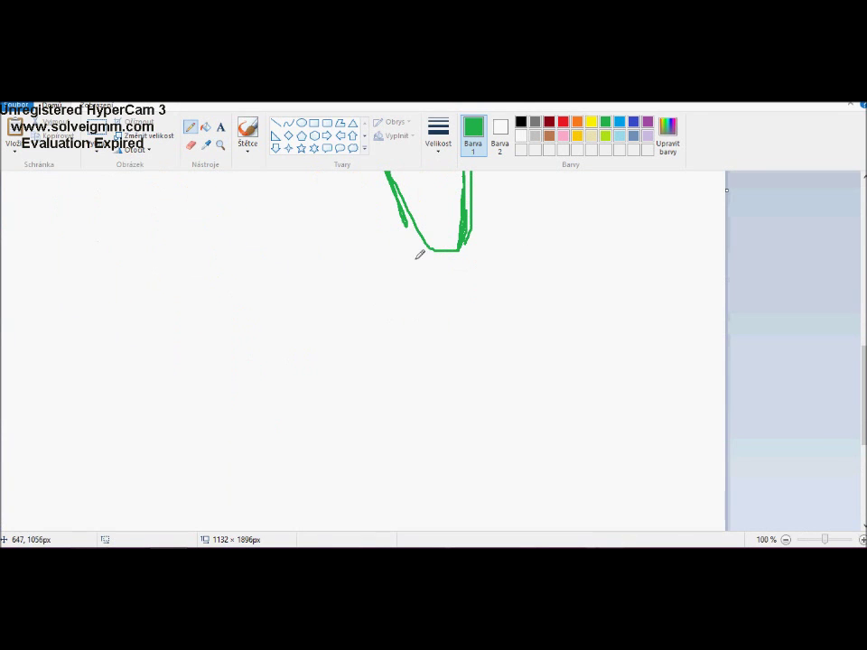
pyautogui.moveTo(415, 376); pyautogui.dragTo(425, 499)
pyautogui.moveTo(464, 242)
pyautogui.mouseDown()
pyautogui.moveTo(526, 383)
pyautogui.moveTo(532, 412)
pyautogui.mouseUp()
pyautogui.scroll(-2, 532, 412)
pyautogui.moveTo(477, 172)
pyautogui.mouseDown()
pyautogui.moveTo(527, 354)
pyautogui.moveTo(421, 408)
pyautogui.mouseUp()
# Step: Sketch the other thigh, knee and lower leg in green beside the first leg
pyautogui.scroll(4, 255, 333)
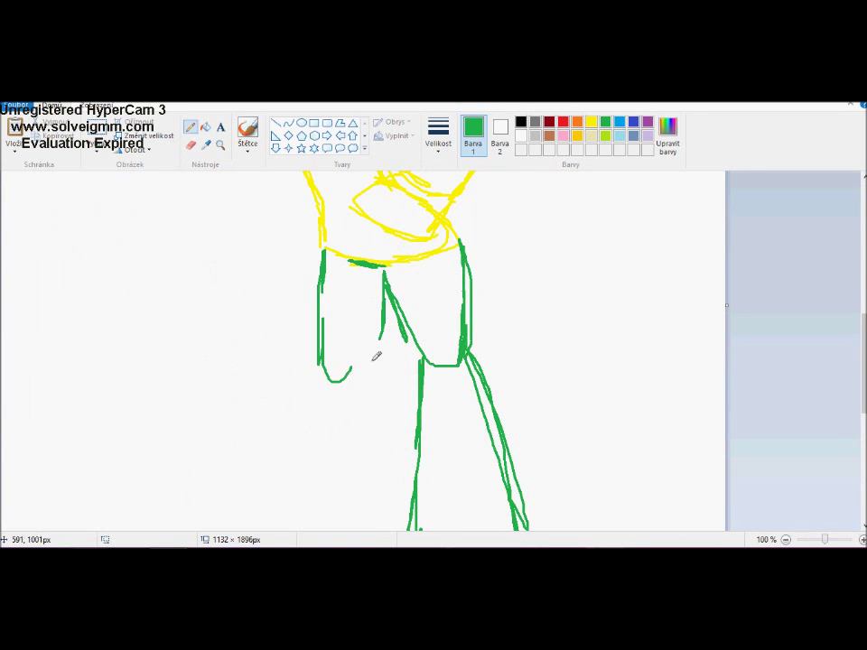
pyautogui.scroll(-4, 377, 356)
pyautogui.scroll(2, 360, 329)
pyautogui.moveTo(379, 244); pyautogui.dragTo(387, 412)
pyautogui.scroll(-2, 313, 391)
pyautogui.moveTo(319, 290)
pyautogui.mouseDown()
pyautogui.moveTo(314, 391)
pyautogui.moveTo(348, 444)
pyautogui.mouseUp()
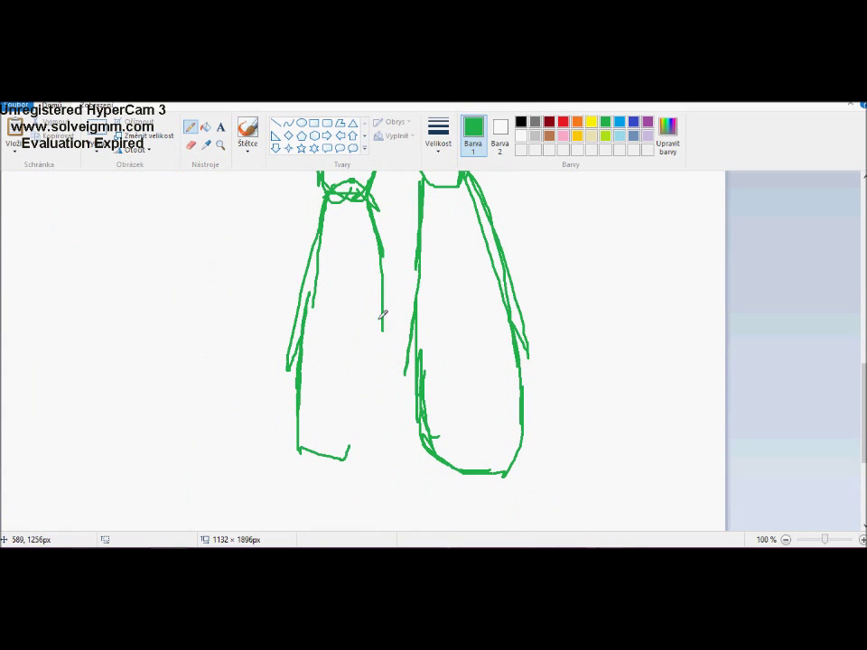
# Step: Sketch the second upper arm and elbow in yellow from the free shoulder and try a forearm line
pyautogui.scroll(3, 325, 391)
pyautogui.click(219, 144)
pyautogui.click(302, 345)
pyautogui.click(191, 126)
pyautogui.click(578, 121)
pyautogui.click(592, 121)
pyautogui.moveTo(379, 194)
pyautogui.mouseDown()
pyautogui.moveTo(346, 354)
pyautogui.moveTo(325, 286)
pyautogui.mouseUp()
pyautogui.click(220, 145)
pyautogui.click(107, 279)
pyautogui.moveTo(430, 361); pyautogui.dragTo(358, 260)
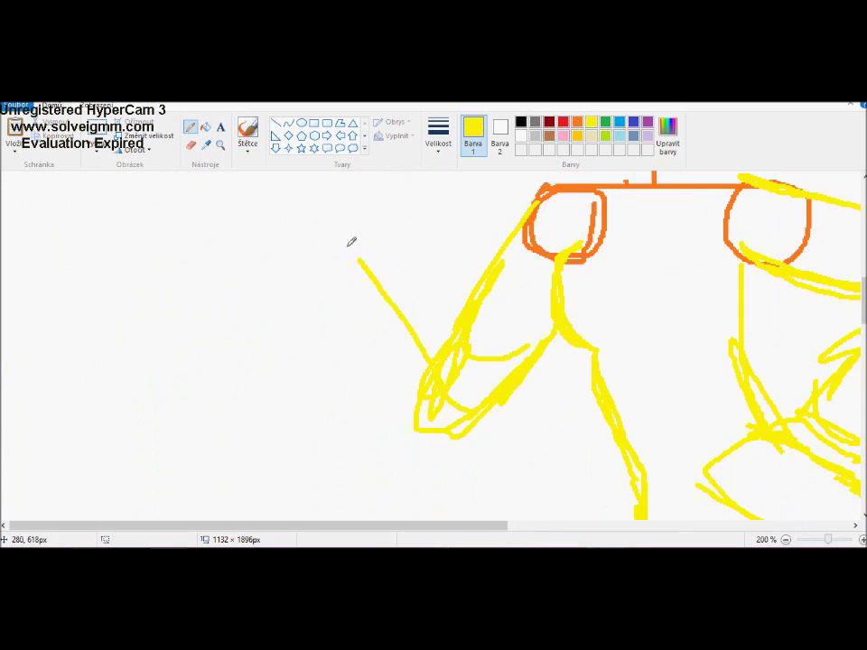
# Step: Select the whole picture and flip it horizontally
pyautogui.click(220, 144)
pyautogui.rightClick(172, 265)
pyautogui.rightClick(173, 265)
pyautogui.rightClick(173, 266)
pyautogui.hotkey('ctrl', 'a')
pyautogui.rightClick(112, 290)
pyautogui.moveTo(146, 396)
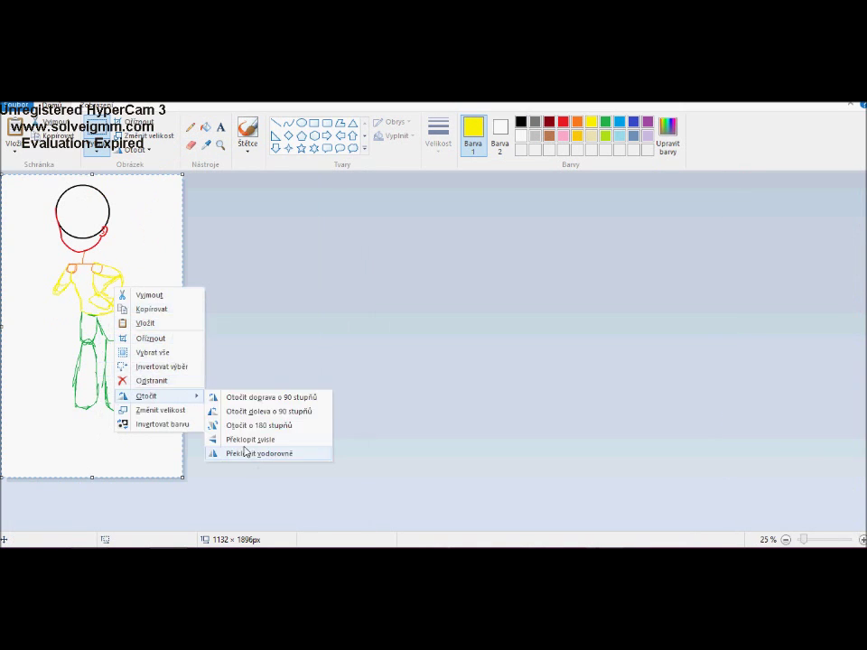
pyautogui.click(257, 454)
# Step: Sketch a raised forearm and a blocky hand shape in yellow from the elbow of the second arm
pyautogui.scroll(2, 209, 342)
pyautogui.scroll(1, 422, 405)
pyautogui.click(191, 126)
pyautogui.moveTo(434, 406); pyautogui.dragTo(522, 159)
pyautogui.moveTo(434, 492); pyautogui.dragTo(506, 449)
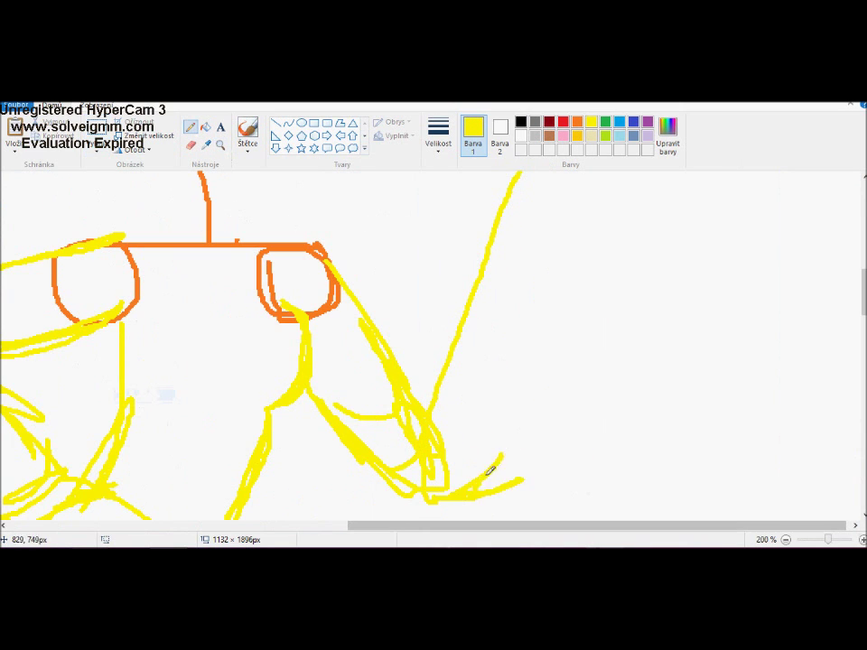
pyautogui.moveTo(533, 339)
pyautogui.mouseDown()
pyautogui.moveTo(591, 256)
pyautogui.moveTo(573, 244)
pyautogui.mouseUp()
pyautogui.scroll(1, 573, 244)
pyautogui.scroll(2, 573, 244)
pyautogui.moveTo(540, 407)
pyautogui.mouseDown()
pyautogui.moveTo(569, 305)
pyautogui.moveTo(706, 318)
pyautogui.mouseUp()
pyautogui.moveTo(686, 322); pyautogui.dragTo(532, 402)
# Step: Select the figure, flip it horizontally back to its original direction and enlarge it to fill more of the canvas
pyautogui.click(219, 144)
pyautogui.rightClick(164, 287)
pyautogui.rightClick(164, 287)
pyautogui.rightClick(136, 298)
pyautogui.hotkey('ctrl', 'z')
pyautogui.click(96, 131)
pyautogui.moveTo(15, 174); pyautogui.dragTo(182, 477)
pyautogui.rightClick(107, 267)
pyautogui.click(179, 486)
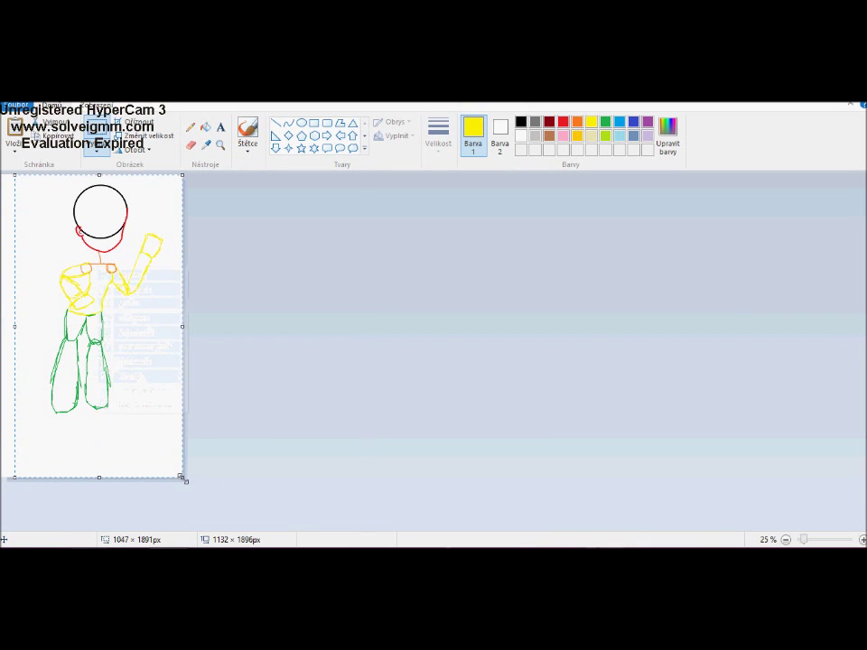
pyautogui.rightClick(121, 428)
pyautogui.click(217, 402)
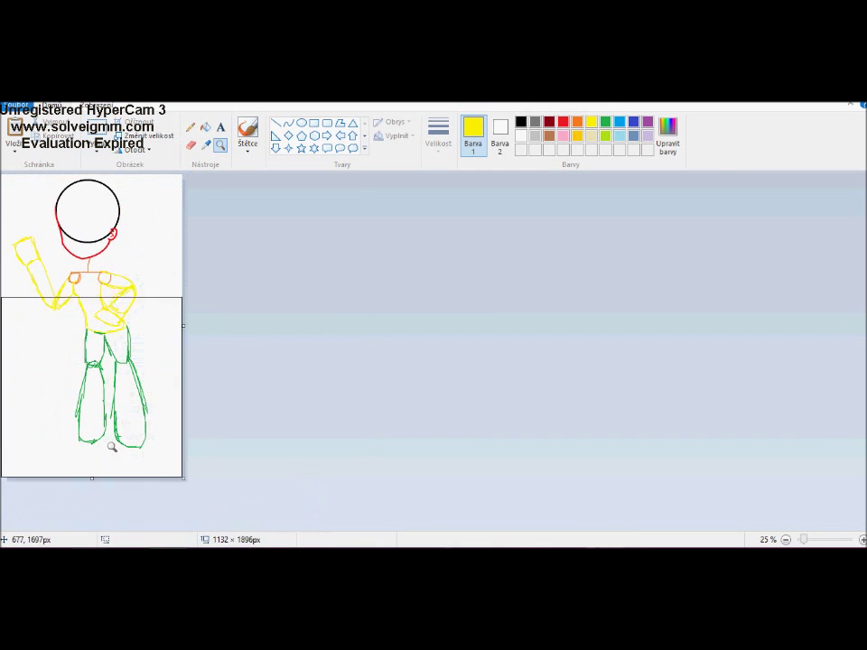
# Step: Sketch a foot angled outward in green below the leg farther from the ear side
pyautogui.click(95, 442)
pyautogui.click(190, 127)
pyautogui.scroll(-3, 433, 343)
pyautogui.click(606, 121)
pyautogui.moveTo(229, 210); pyautogui.dragTo(106, 391)
pyautogui.moveTo(106, 416); pyautogui.dragTo(307, 395)
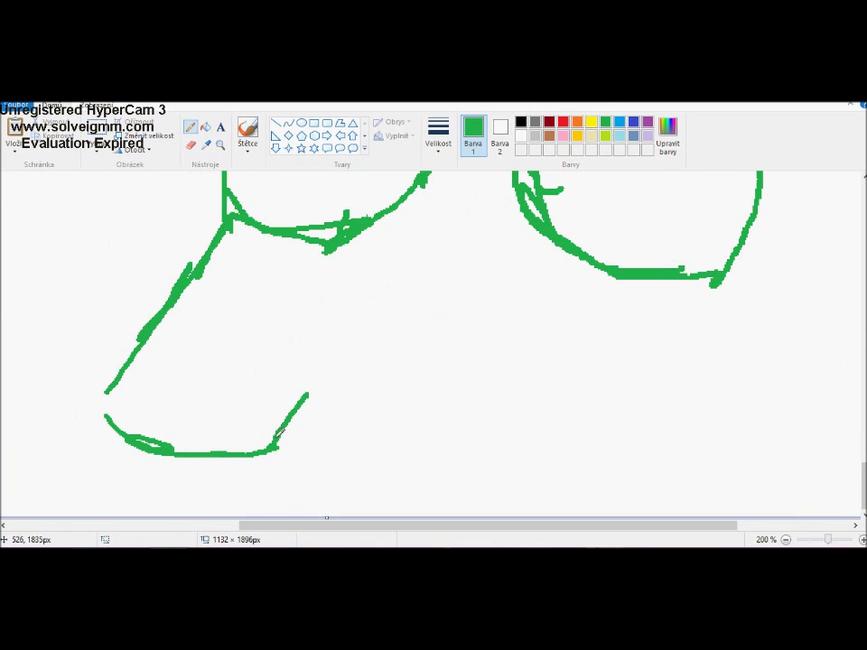
pyautogui.moveTo(425, 177); pyautogui.dragTo(358, 338)
pyautogui.moveTo(320, 364); pyautogui.dragTo(362, 337)
pyautogui.moveTo(271, 443); pyautogui.dragTo(361, 350)
# Step: Sketch the second foot in green below the other leg, erasing and redrawing the ankle and outer side
pyautogui.scroll(3, 474, 349)
pyautogui.scroll(-3, 439, 272)
pyautogui.hscroll(2, 439, 273)
pyautogui.moveTo(434, 226); pyautogui.dragTo(402, 438)
pyautogui.moveTo(411, 443)
pyautogui.mouseDown()
pyautogui.moveTo(512, 484)
pyautogui.moveTo(654, 285)
pyautogui.moveTo(583, 488)
pyautogui.mouseUp()
pyautogui.scroll(3, 434, 343)
pyautogui.click(191, 144)
pyautogui.scroll(-3, 611, 220)
pyautogui.moveTo(611, 220)
pyautogui.mouseDown()
pyautogui.moveTo(656, 260)
pyautogui.moveTo(573, 271)
pyautogui.mouseUp()
pyautogui.scroll(1, 574, 356)
pyautogui.moveTo(652, 240)
pyautogui.mouseDown()
pyautogui.moveTo(590, 350)
pyautogui.moveTo(560, 361)
pyautogui.mouseUp()
pyautogui.moveTo(664, 271); pyautogui.dragTo(628, 452)
pyautogui.scroll(-1, 269, 200)
# Step: Clean up the second foot by erasing its inner edge and redrawing it in green from ankle to toe
pyautogui.click(190, 145)
pyautogui.moveTo(607, 411)
pyautogui.mouseDown()
pyautogui.moveTo(614, 375)
pyautogui.moveTo(599, 453)
pyautogui.mouseUp()
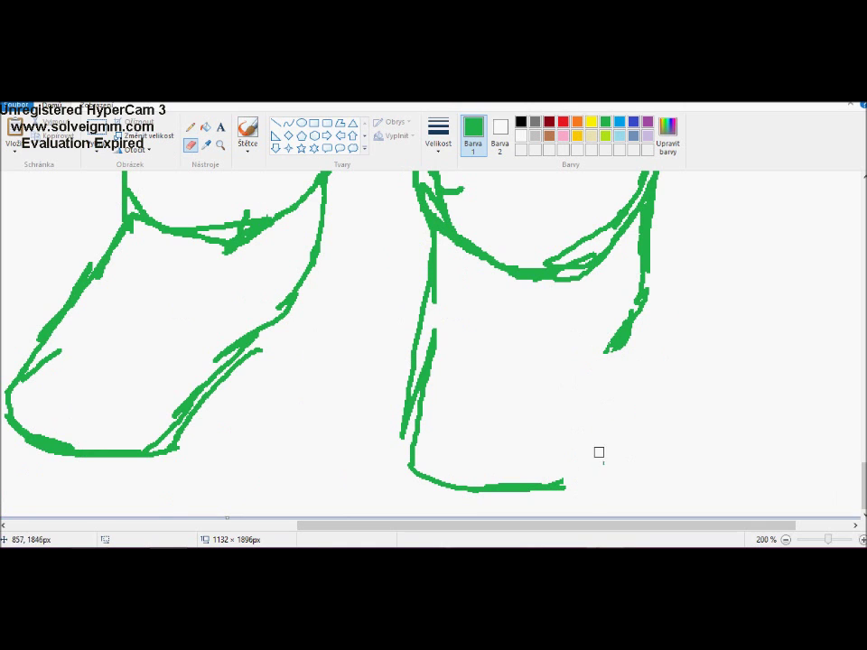
pyautogui.scroll(-2, 612, 468)
pyautogui.click(220, 145)
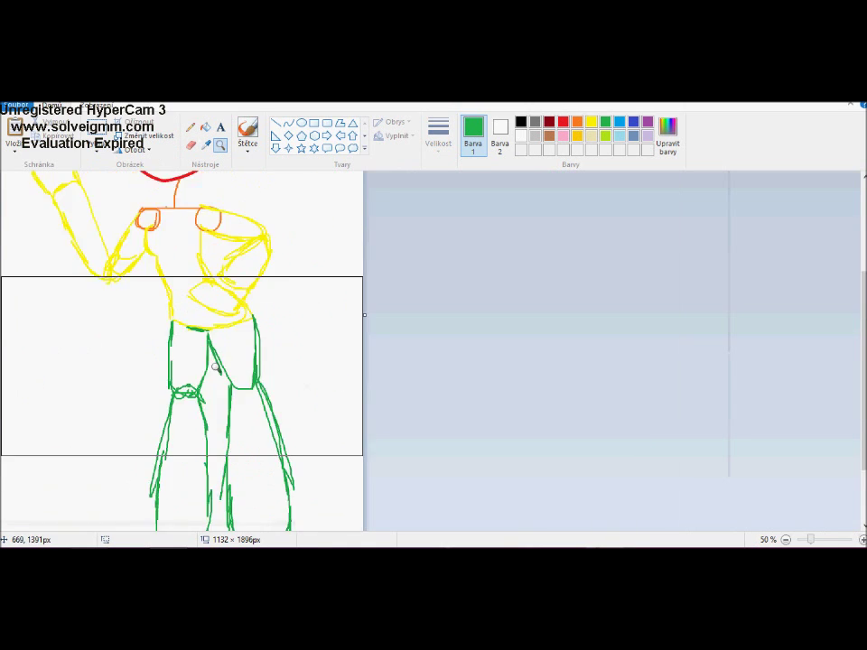
pyautogui.click(180, 368)
pyautogui.moveTo(442, 285); pyautogui.dragTo(410, 475)
pyautogui.click(190, 127)
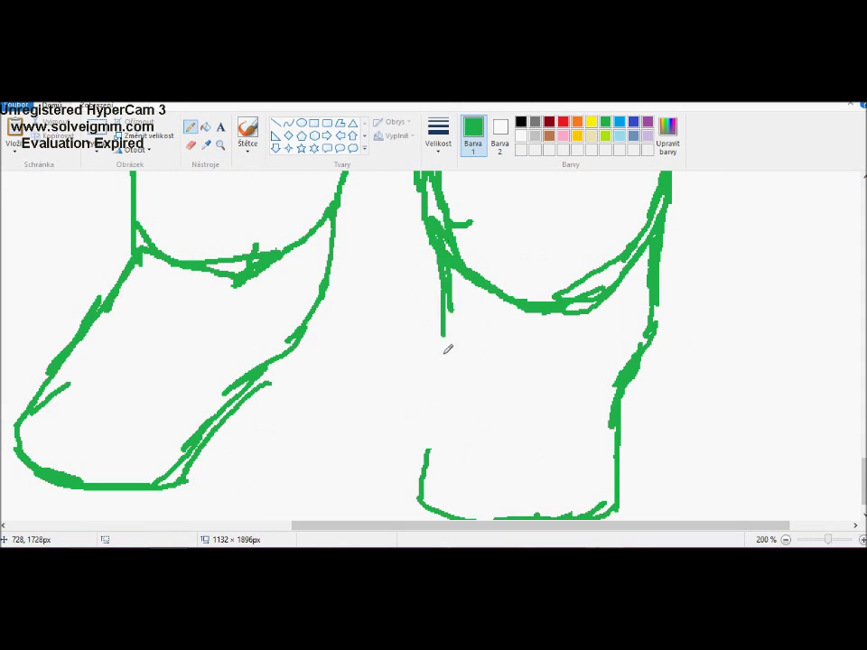
pyautogui.moveTo(448, 226); pyautogui.dragTo(438, 434)
pyautogui.scroll(-1, 508, 337)
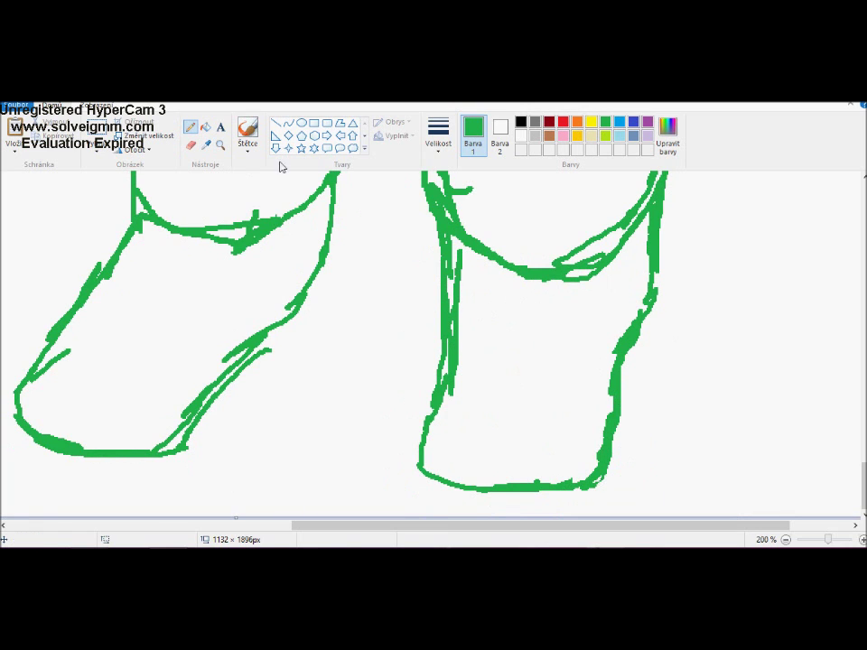
# Step: Draw a small open mouth and a simple nose in green on the lower part of the face
pyautogui.click(220, 145)
pyautogui.scroll(-2, 322, 449)
pyautogui.click(247, 410)
pyautogui.scroll(-2, 78, 307)
pyautogui.click(77, 306)
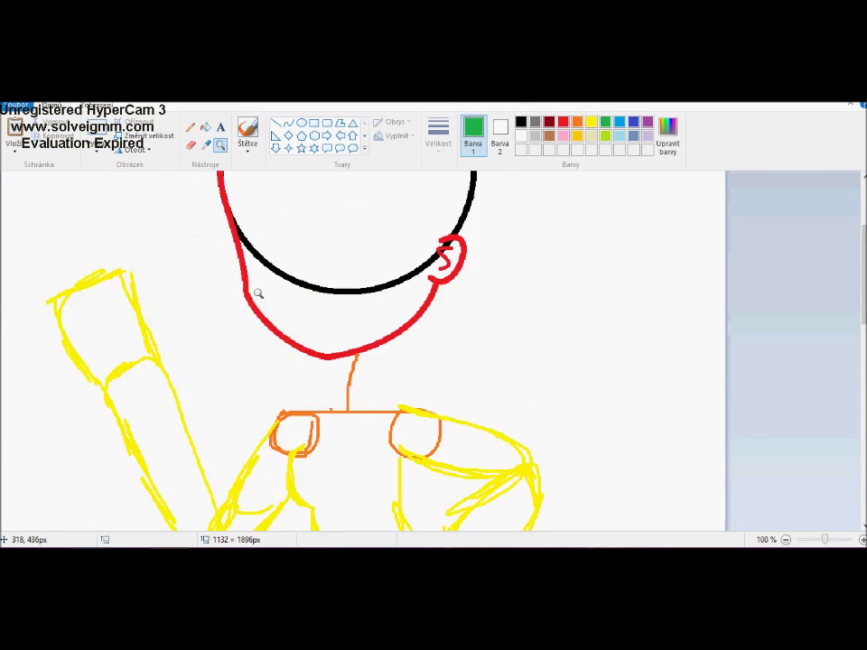
pyautogui.click(258, 293)
pyautogui.click(191, 127)
pyautogui.moveTo(243, 301); pyautogui.dragTo(370, 334)
pyautogui.moveTo(284, 320); pyautogui.dragTo(299, 386)
pyautogui.scroll(3, 280, 272)
pyautogui.moveTo(257, 190); pyautogui.dragTo(294, 340)
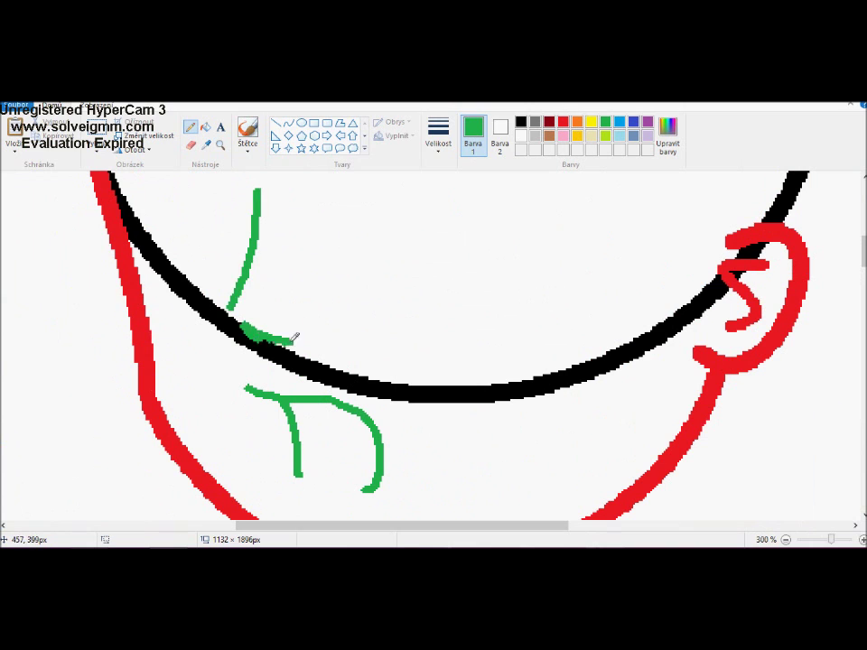
# Step: Draw the thumb and palm edge of the raised hand in green over the yellow hand shape, undoing a stray stroke
pyautogui.click(221, 144)
pyautogui.rightClick(286, 306)
pyautogui.hscroll(-5, 198, 342)
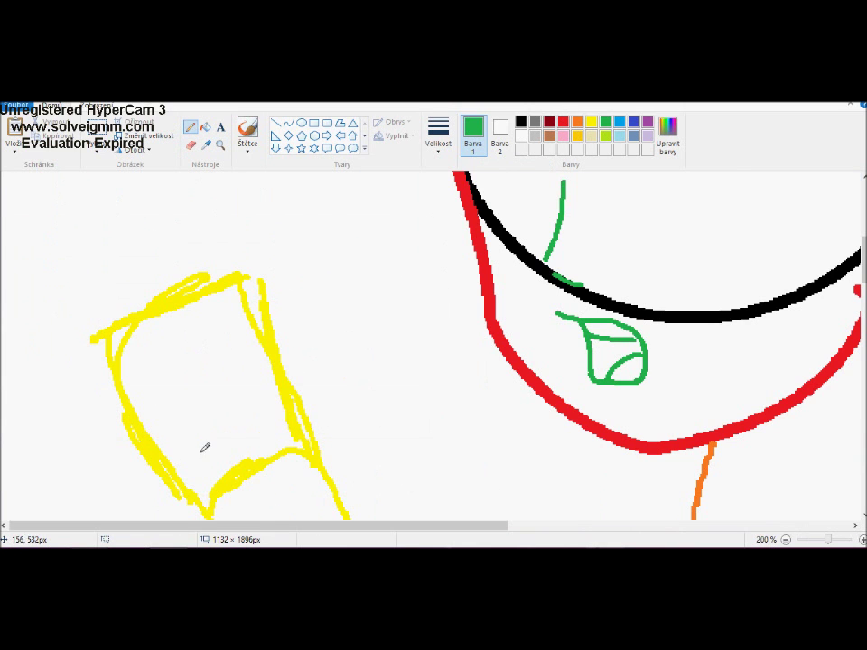
pyautogui.moveTo(303, 441); pyautogui.dragTo(242, 354)
pyautogui.moveTo(206, 454)
pyautogui.mouseDown()
pyautogui.moveTo(239, 368)
pyautogui.moveTo(208, 213)
pyautogui.mouseUp()
pyautogui.hotkey('ctrl', 'z')
# Step: Draw an index finger pointing up and the folded fingers beside it in green on the raised hand
pyautogui.scroll(3, 273, 407)
pyautogui.moveTo(269, 443)
pyautogui.mouseDown()
pyautogui.moveTo(271, 388)
pyautogui.moveTo(235, 312)
pyautogui.mouseUp()
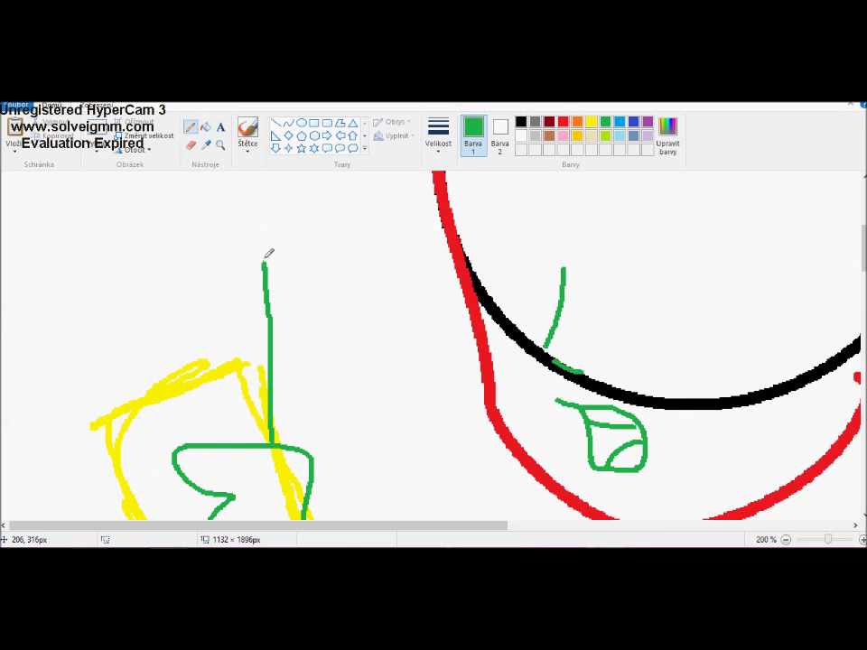
pyautogui.hotkey('ctrl', 'z')
pyautogui.moveTo(227, 443); pyautogui.dragTo(256, 259)
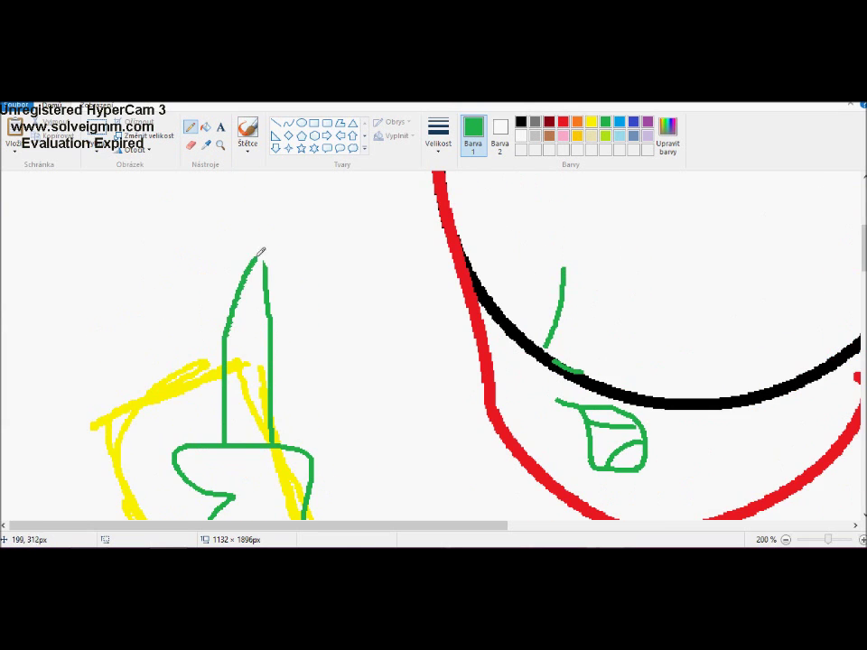
pyautogui.moveTo(224, 322); pyautogui.dragTo(191, 446)
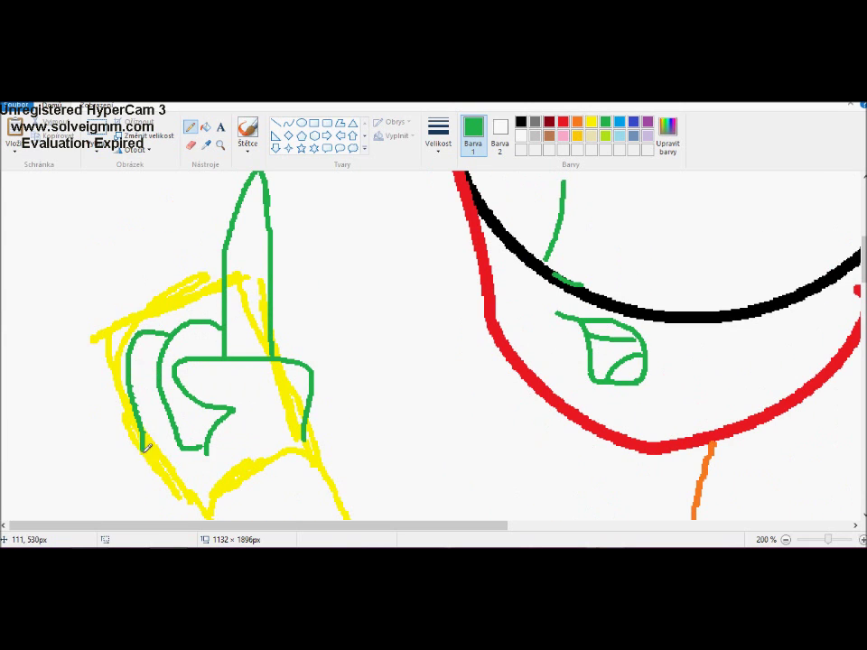
# Step: Trace the wrist, forearm and upper arm of the raised arm in green along the yellow sketch lines
pyautogui.scroll(-4, 211, 335)
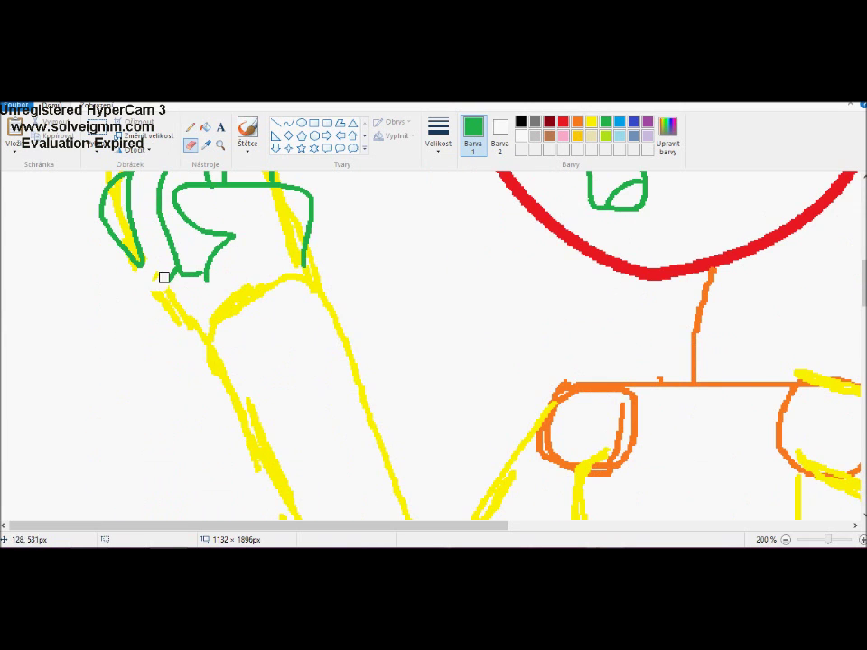
pyautogui.scroll(-4, 229, 321)
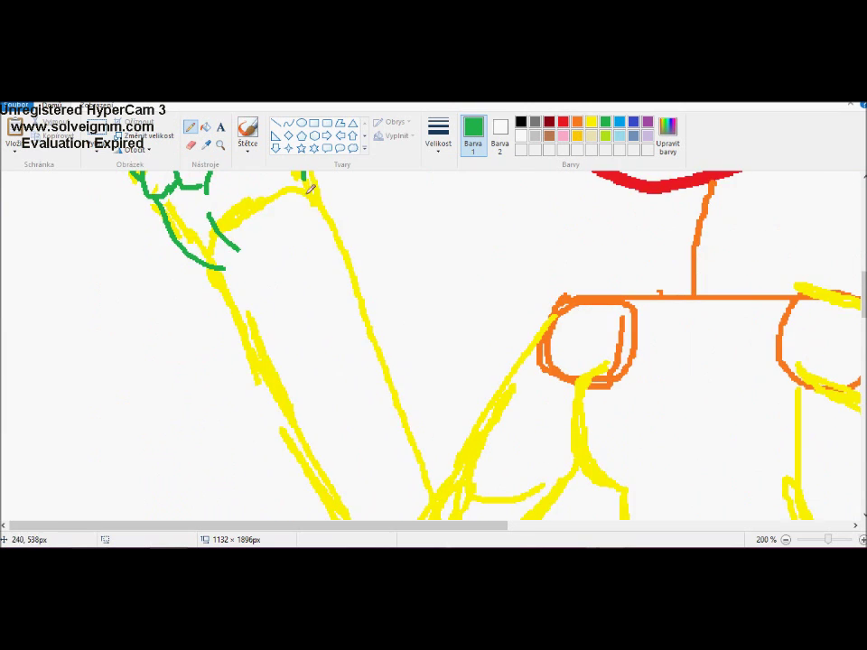
pyautogui.moveTo(341, 176); pyautogui.dragTo(449, 387)
pyautogui.moveTo(251, 235)
pyautogui.mouseDown()
pyautogui.moveTo(429, 516)
pyautogui.moveTo(573, 409)
pyautogui.moveTo(552, 227)
pyautogui.mouseUp()
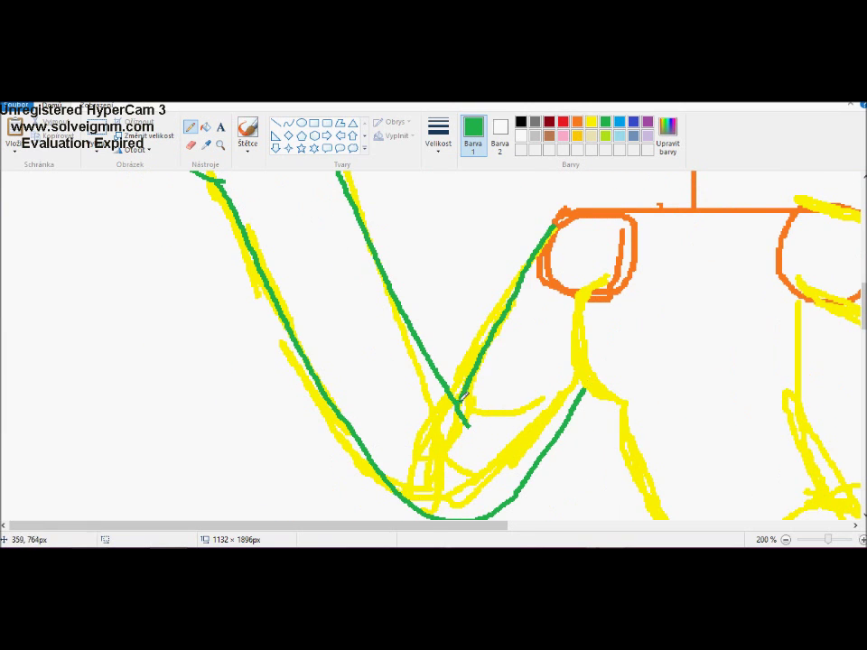
# Step: Erase parts of the yellow sketch lines around the wrist and forearm of the raised arm
pyautogui.click(220, 145)
pyautogui.rightClick(180, 321)
pyautogui.click(181, 321)
pyautogui.click(94, 135)
pyautogui.moveTo(44, 186)
pyautogui.mouseDown()
pyautogui.moveTo(341, 377)
pyautogui.moveTo(371, 449)
pyautogui.moveTo(242, 338)
pyautogui.moveTo(313, 434)
pyautogui.moveTo(349, 452)
pyautogui.mouseUp()
pyautogui.scroll(2, 361, 361)
pyautogui.click(190, 145)
pyautogui.moveTo(255, 236); pyautogui.dragTo(272, 285)
pyautogui.moveTo(240, 389); pyautogui.dragTo(257, 388)
pyautogui.click(219, 144)
pyautogui.rightClick(231, 262)
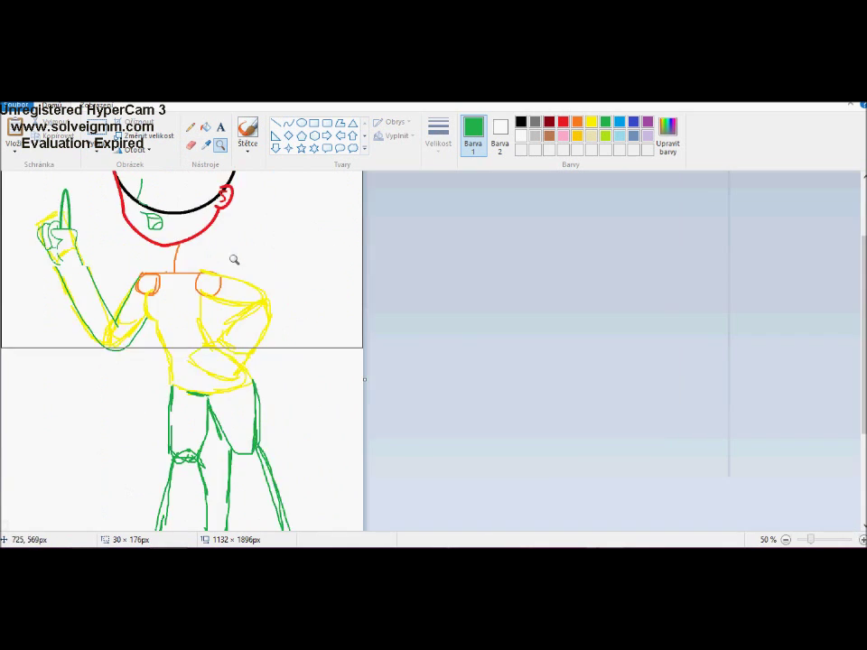
pyautogui.click(179, 279)
pyautogui.click(190, 145)
pyautogui.moveTo(380, 239)
pyautogui.mouseDown()
pyautogui.moveTo(400, 307)
pyautogui.moveTo(366, 301)
pyautogui.mouseUp()
# Step: Select the area of the raised arm and delete it
pyautogui.click(220, 145)
pyautogui.rightClick(134, 308)
pyautogui.click(133, 308)
pyautogui.click(15, 127)
pyautogui.scroll(-2, 193, 356)
pyautogui.moveTo(139, 310); pyautogui.dragTo(290, 475)
pyautogui.rightClick(242, 388)
pyautogui.click(271, 481)
# Step: Erase the leftover arm strokes and the green mouth, and repair the damaged shoulder circle in orange pencil
pyautogui.scroll(-2, 282, 333)
pyautogui.click(191, 144)
pyautogui.scroll(2, 281, 307)
pyautogui.click(191, 127)
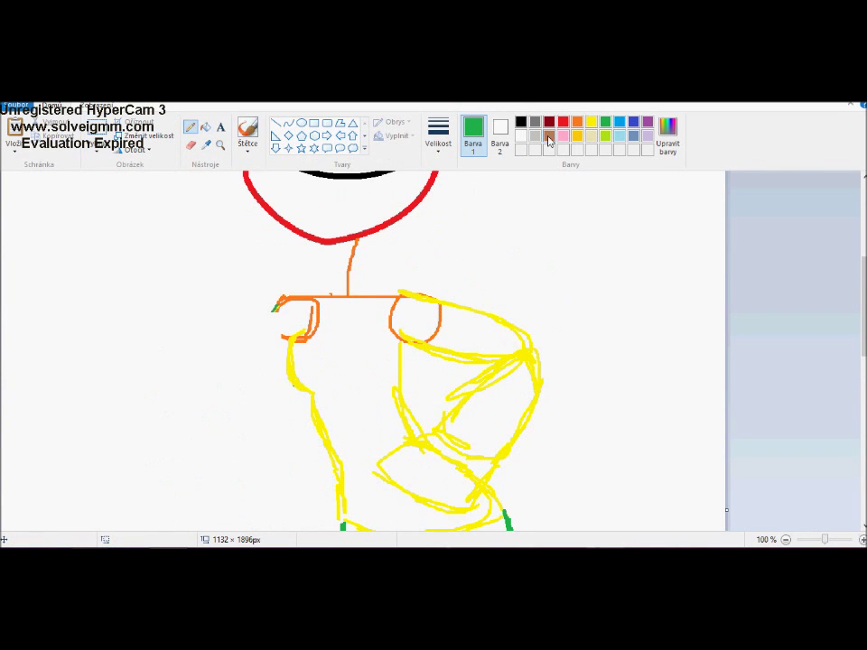
pyautogui.click(591, 121)
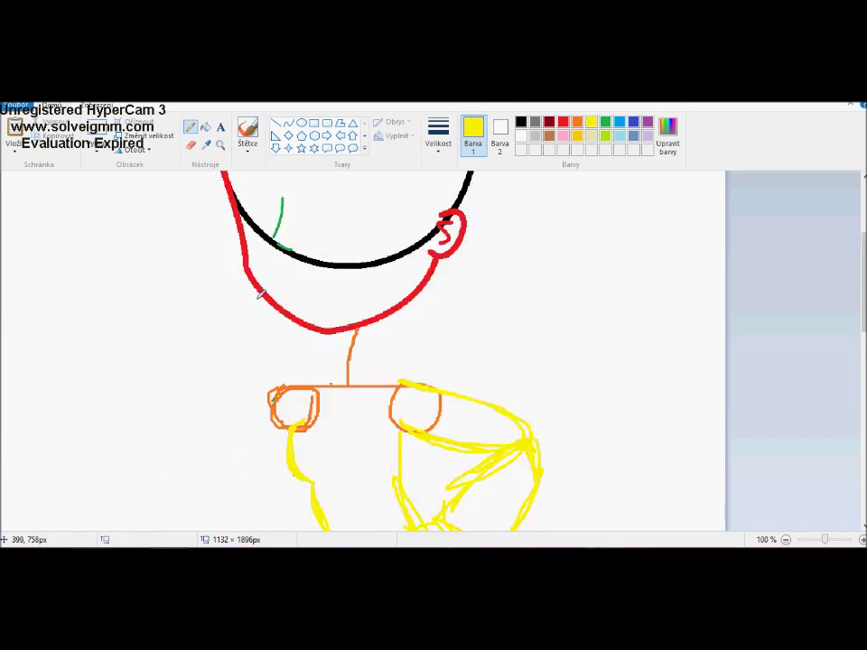
# Step: Delete the yellow torso and bent arm, and move the hips and legs sideways beneath the shoulders
pyautogui.click(219, 144)
pyautogui.rightClick(202, 329)
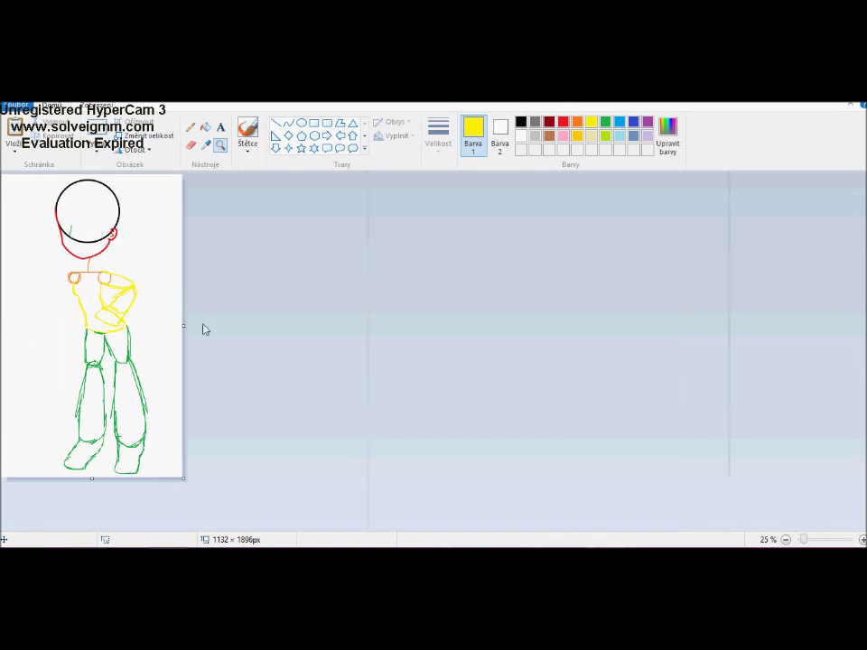
pyautogui.click(97, 397)
pyautogui.scroll(2, 358, 437)
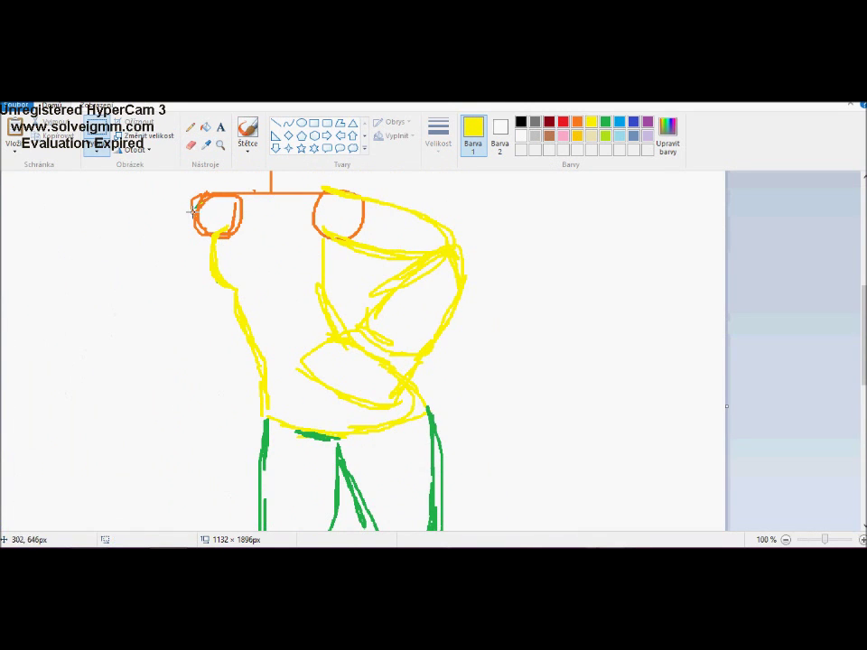
pyautogui.moveTo(461, 407); pyautogui.dragTo(194, 240)
pyautogui.rightClick(316, 323)
pyautogui.click(395, 330)
pyautogui.moveTo(362, 180); pyautogui.dragTo(501, 309)
pyautogui.rightClick(435, 262)
pyautogui.click(456, 268)
pyautogui.moveTo(178, 303); pyautogui.dragTo(492, 501)
pyautogui.scroll(10, 383, 461)
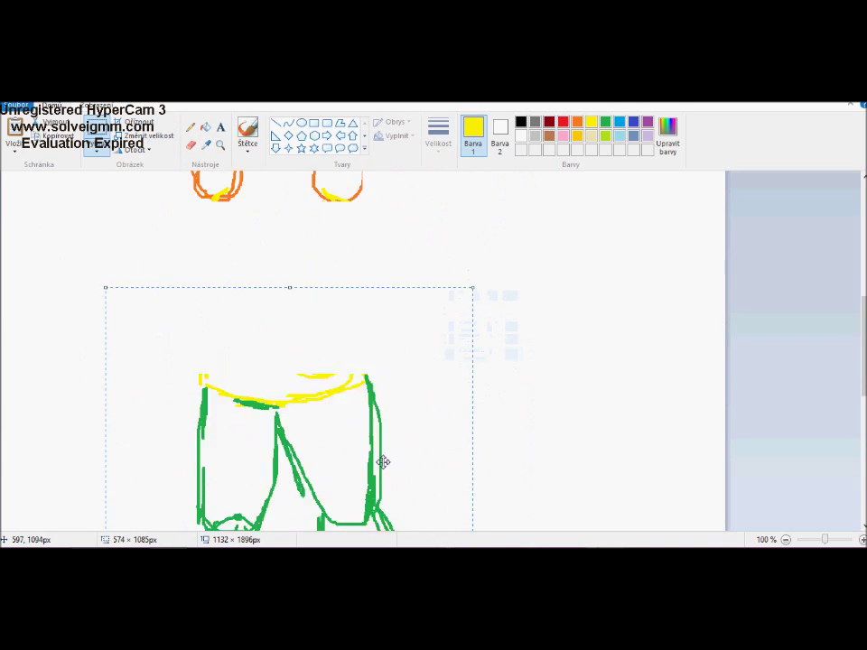
# Step: Redraw both sides of the torso and the curved chest line with yellow pencil strokes
pyautogui.click(191, 126)
pyautogui.moveTo(223, 282); pyautogui.dragTo(220, 335)
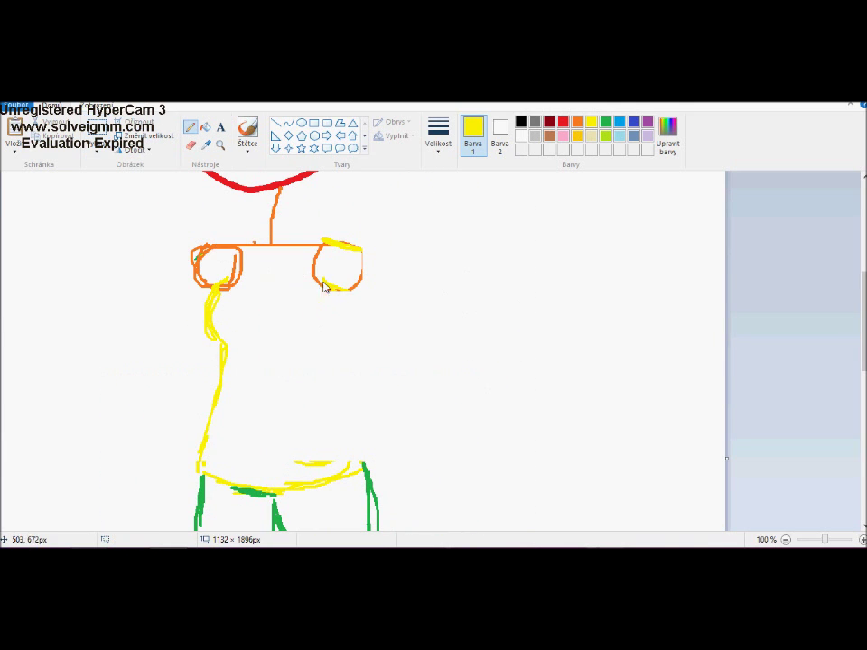
pyautogui.click(220, 144)
pyautogui.rightClick(141, 287)
pyautogui.click(140, 286)
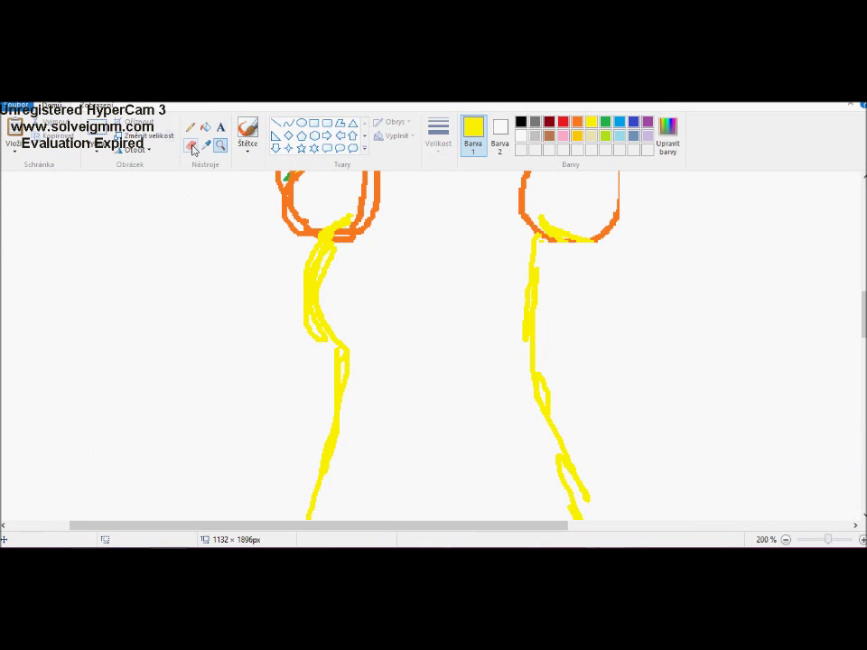
pyautogui.moveTo(492, 354); pyautogui.dragTo(502, 327)
pyautogui.scroll(-4, 406, 343)
# Step: Draw a new bent arm in yellow pencil, with upper arm, forearm and a hand resting on the hip
pyautogui.click(220, 144)
pyautogui.rightClick(248, 344)
pyautogui.click(190, 127)
pyautogui.moveTo(332, 287); pyautogui.dragTo(385, 340)
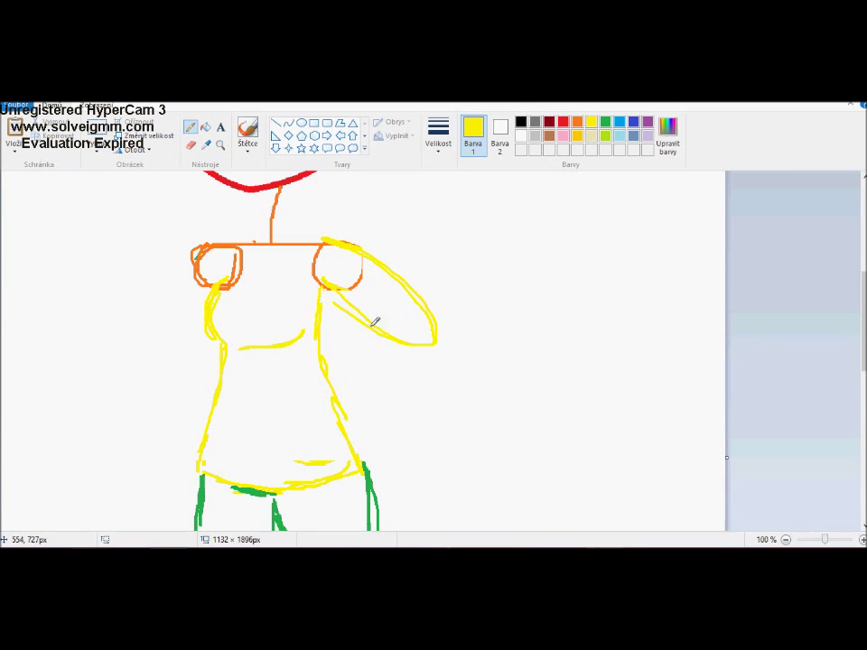
pyautogui.moveTo(449, 331); pyautogui.dragTo(374, 362)
pyautogui.scroll(-2, 432, 356)
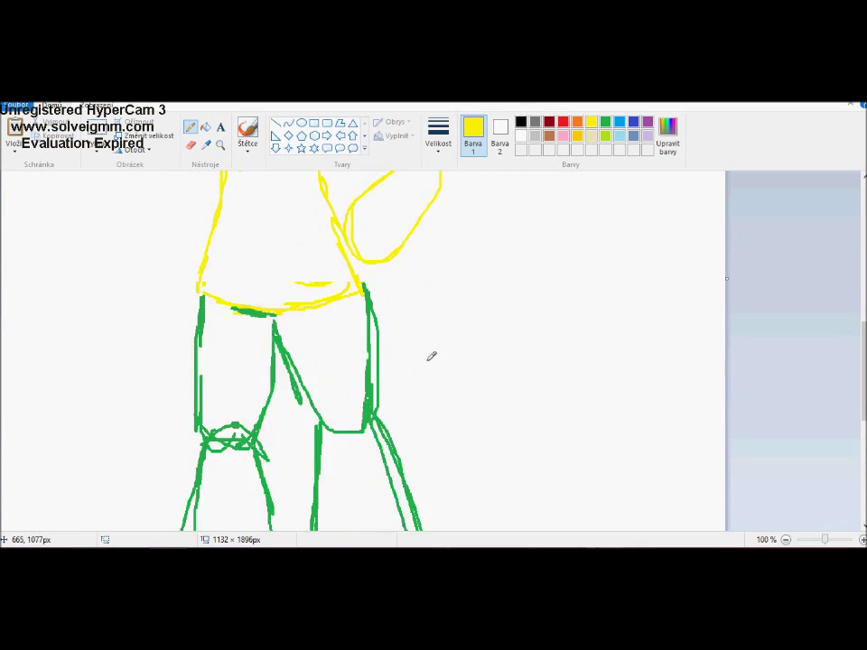
pyautogui.moveTo(432, 356); pyautogui.dragTo(378, 346)
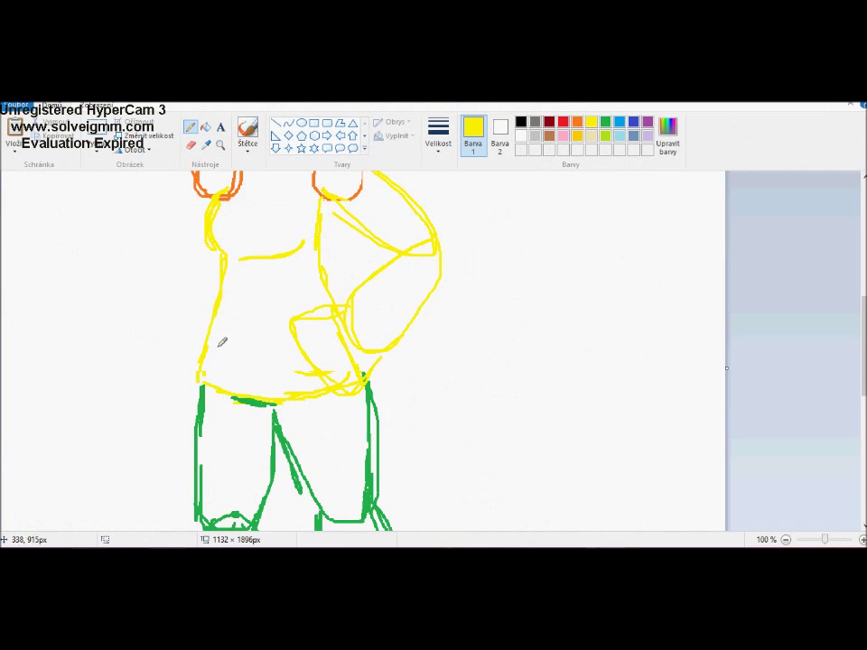
# Step: Draw the other arm in yellow with the upper arm hanging and the forearm raised across the chest, undoing misplaced strokes
pyautogui.scroll(5, 166, 267)
pyautogui.scroll(-2, 181, 298)
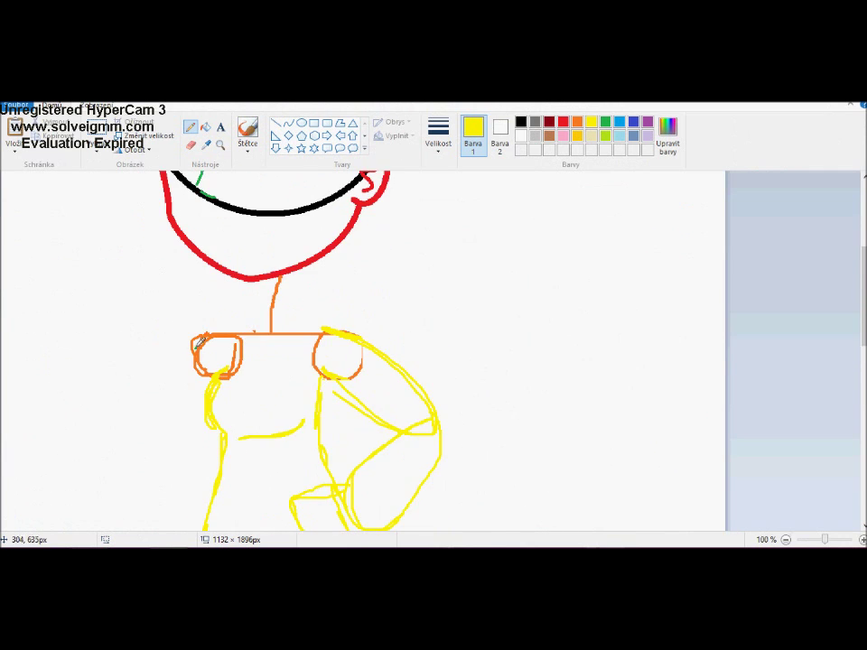
pyautogui.scroll(-2, 223, 446)
pyautogui.hotkey('ctrl', 'z')
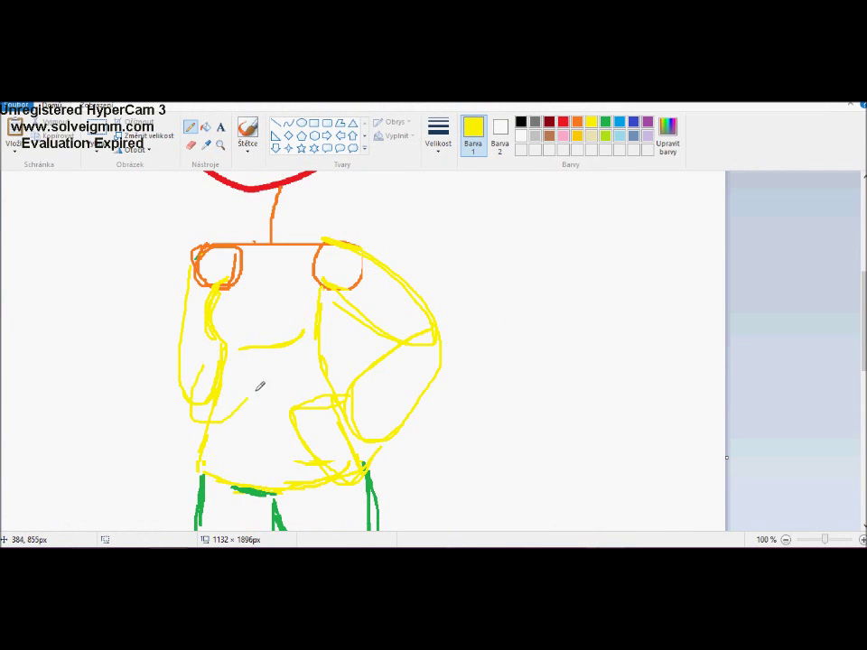
pyautogui.hotkey('ctrl', 'z')
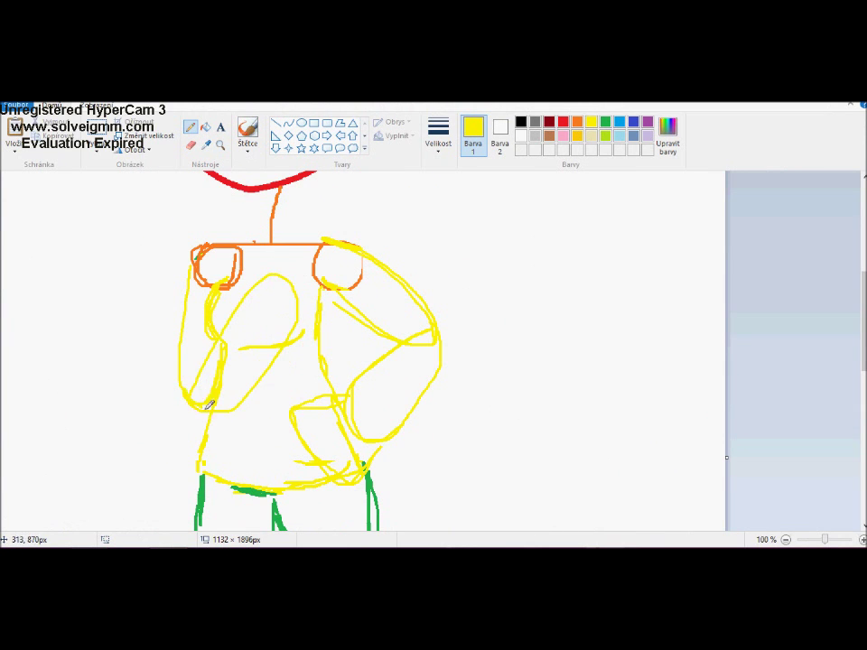
# Step: Sketch the hand of the raised forearm in green over the opposite shoulder circle, with thumb and fingers
pyautogui.keyDown('ctrl'); pyautogui.scroll(1, 408, 290); pyautogui.keyUp('ctrl')
pyautogui.click(605, 122)
pyautogui.moveTo(339, 286)
pyautogui.mouseDown()
pyautogui.moveTo(507, 250)
pyautogui.moveTo(397, 348)
pyautogui.mouseUp()
pyautogui.scroll(2, 349, 360)
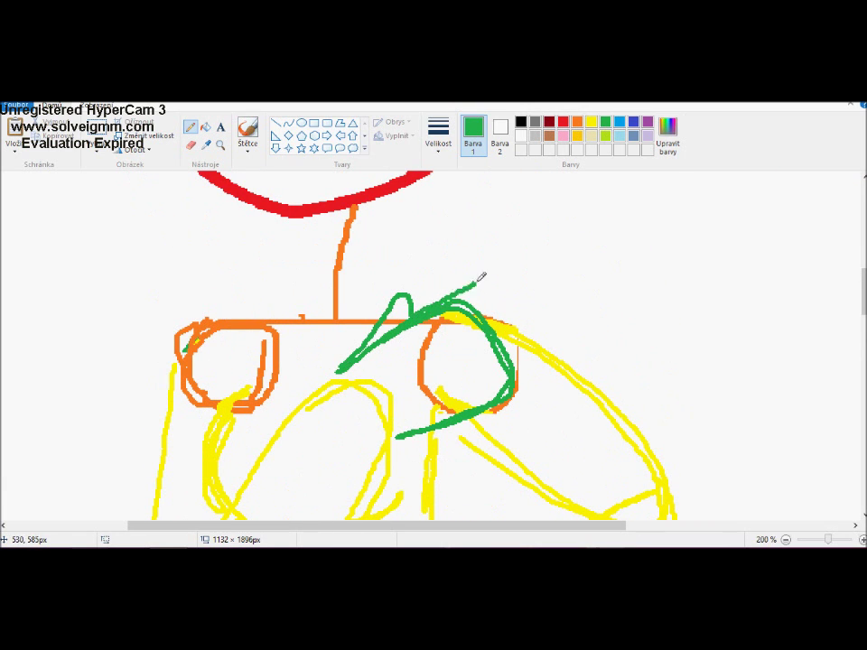
pyautogui.hotkey('ctrl', 'z')
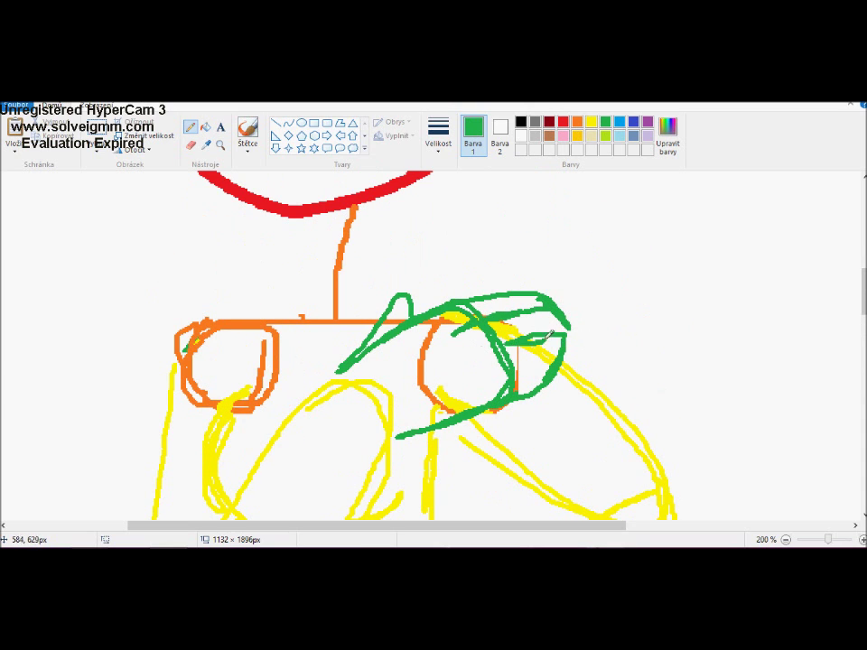
# Step: Sketch the main outline of the hand on the hip in green over the yellow guide, undoing misplaced strokes
pyautogui.scroll(-2, 542, 341)
pyautogui.keyDown('ctrl'); pyautogui.scroll(-2, 542, 341); pyautogui.keyUp('ctrl')
pyautogui.keyDown('ctrl'); pyautogui.scroll(2, 486, 268); pyautogui.keyUp('ctrl')
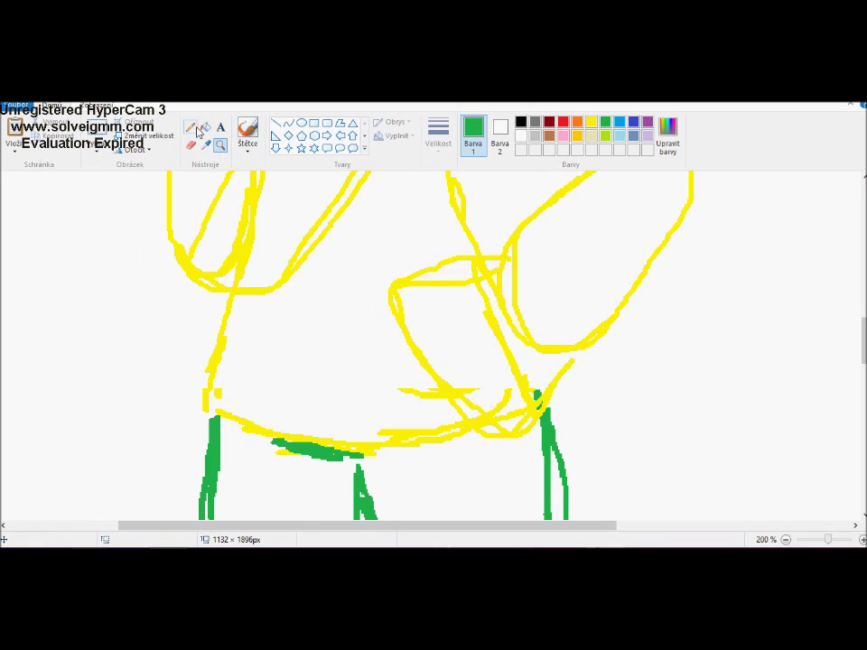
pyautogui.moveTo(486, 273)
pyautogui.mouseDown()
pyautogui.moveTo(335, 316)
pyautogui.moveTo(381, 280)
pyautogui.mouseUp()
pyautogui.hotkey('ctrl', 'z')
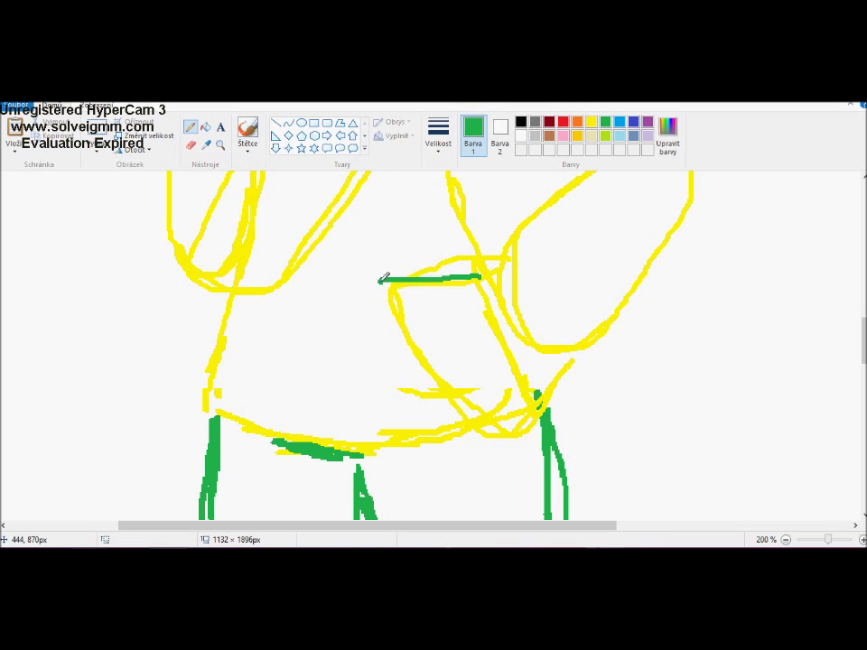
pyautogui.hotkey('ctrl', 'z')
pyautogui.keyDown('ctrl'); pyautogui.scroll(1, 488, 253); pyautogui.keyUp('ctrl')
pyautogui.moveTo(483, 256)
pyautogui.mouseDown()
pyautogui.moveTo(286, 406)
pyautogui.moveTo(484, 508)
pyautogui.mouseUp()
pyautogui.hotkey('ctrl', 'z')
pyautogui.moveTo(501, 255)
pyautogui.mouseDown()
pyautogui.moveTo(322, 395)
pyautogui.moveTo(528, 502)
pyautogui.mouseUp()
# Step: Add green fingers and a thumb to the hand on the hip
pyautogui.moveTo(323, 262); pyautogui.dragTo(258, 293)
pyautogui.moveTo(255, 327); pyautogui.dragTo(298, 341)
pyautogui.moveTo(357, 327); pyautogui.dragTo(420, 312)
pyautogui.scroll(-2, 428, 226)
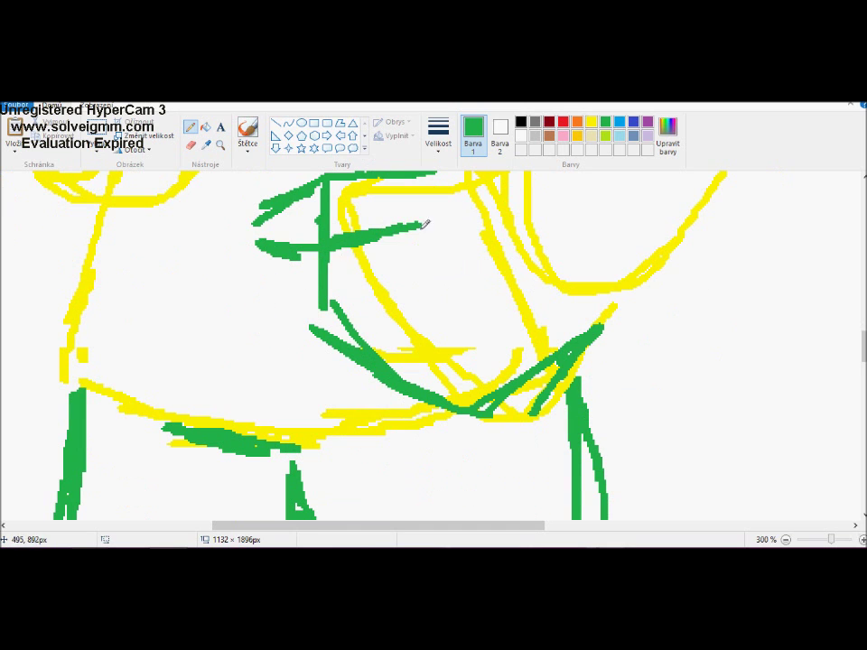
pyautogui.moveTo(339, 331); pyautogui.dragTo(379, 400)
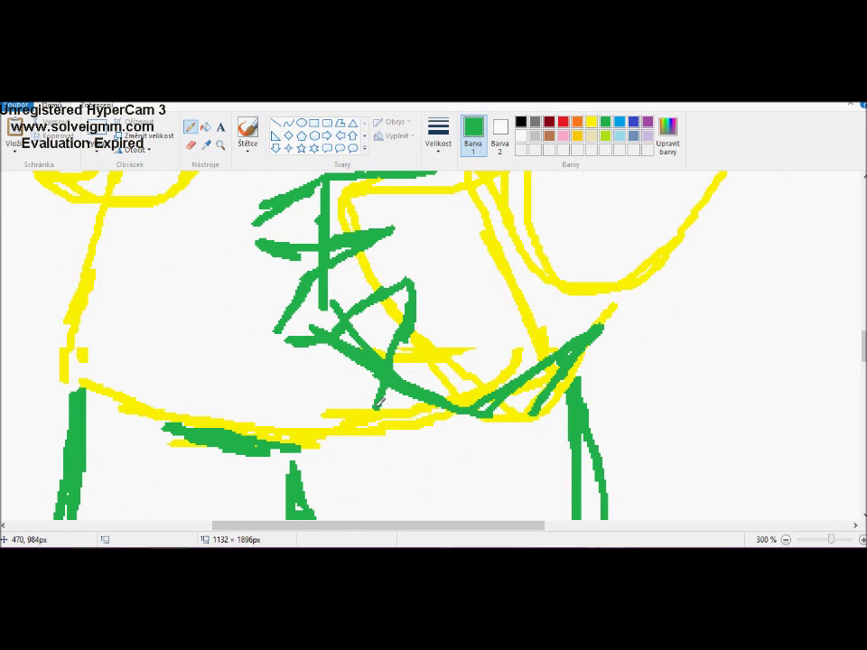
pyautogui.scroll(6, 478, 329)
pyautogui.scroll(-2, 478, 329)
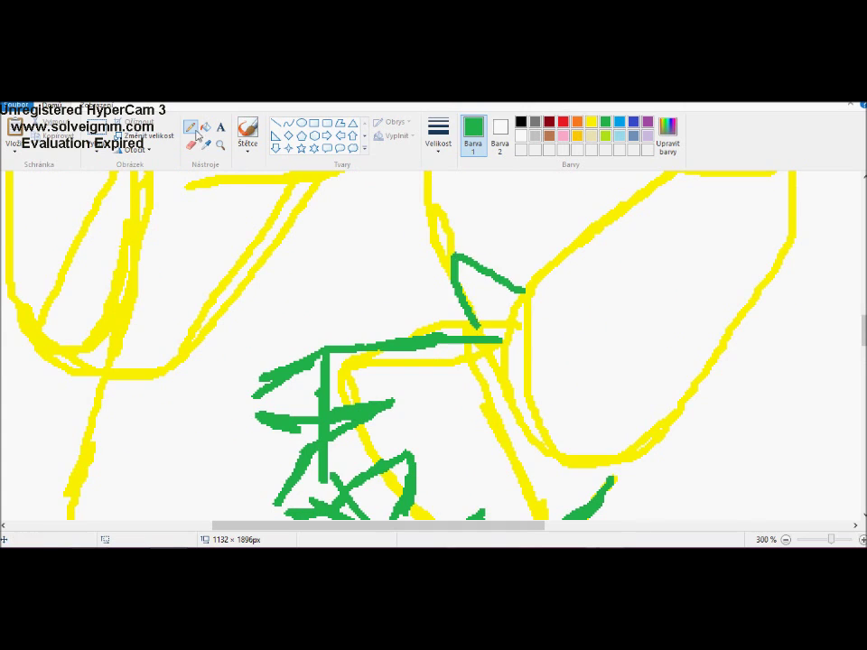
# Step: Erase the lower part of the hand on the hip and redraw its fingers in green pencil
pyautogui.click(219, 144)
pyautogui.rightClick(242, 310)
pyautogui.click(342, 331)
pyautogui.click(189, 126)
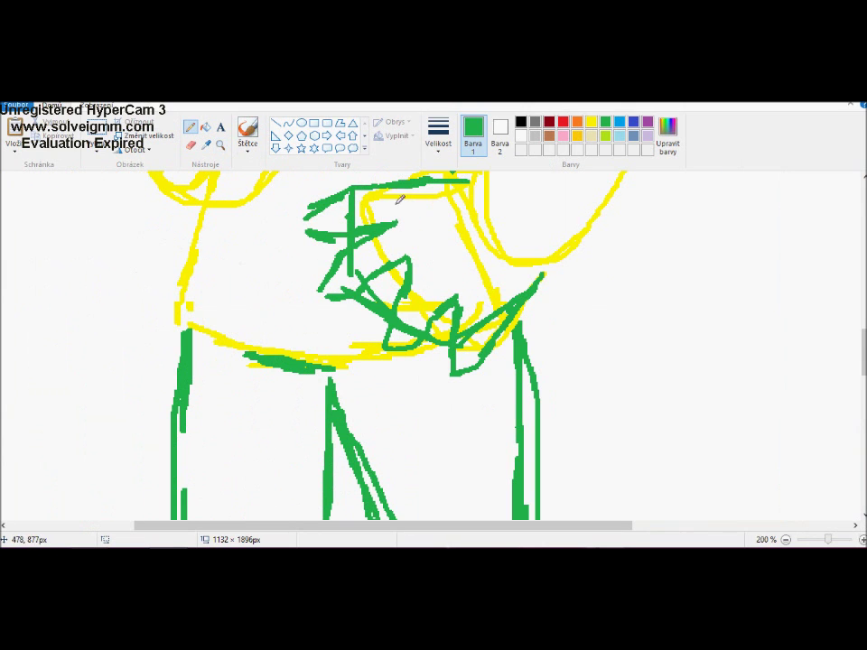
pyautogui.moveTo(443, 330); pyautogui.dragTo(494, 319)
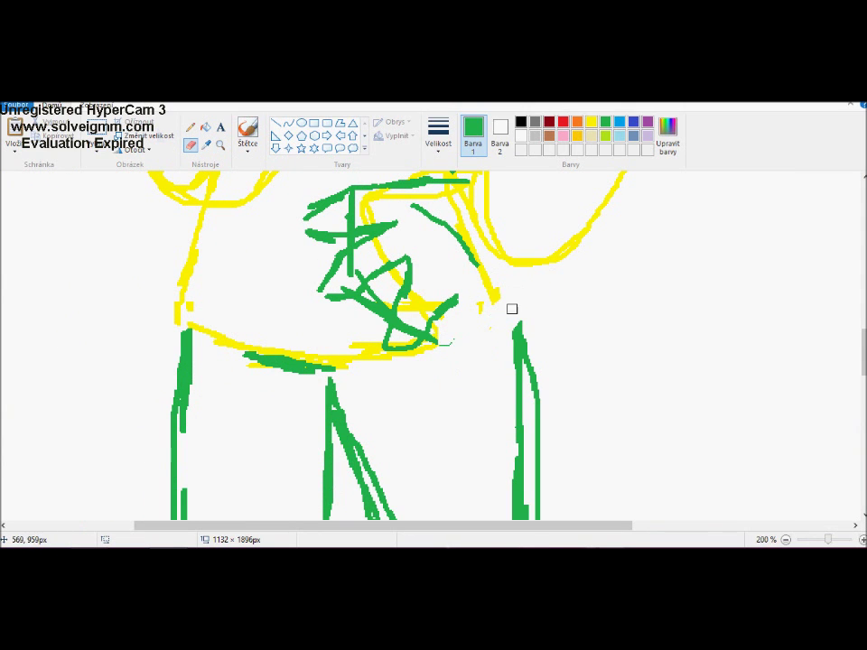
pyautogui.moveTo(348, 339)
pyautogui.mouseDown()
pyautogui.moveTo(390, 344)
pyautogui.moveTo(399, 357)
pyautogui.mouseUp()
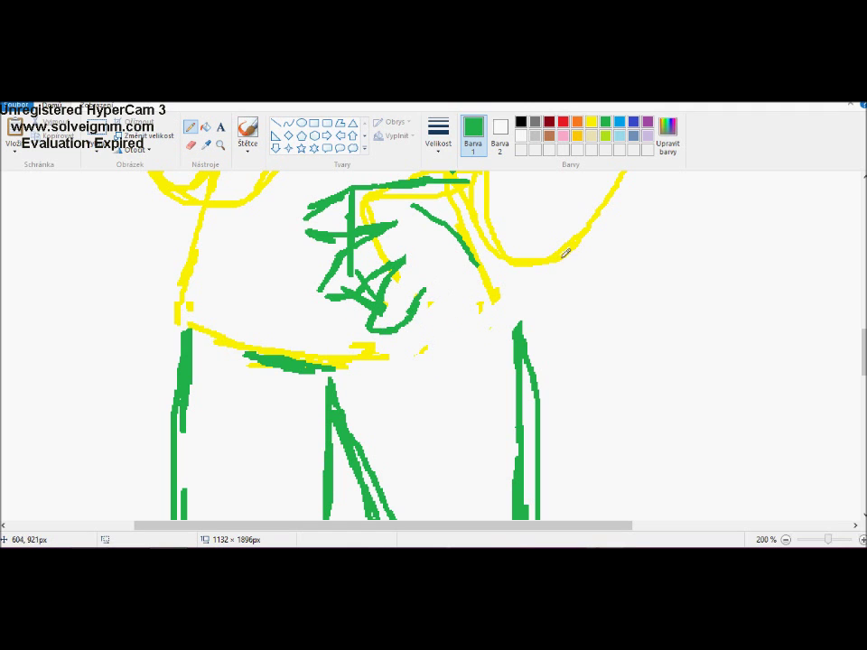
# Step: Outline both sides of the neck, the shoulder and the raised arm with thick red curves
pyautogui.click(220, 145)
pyautogui.click(207, 295)
pyautogui.click(252, 358)
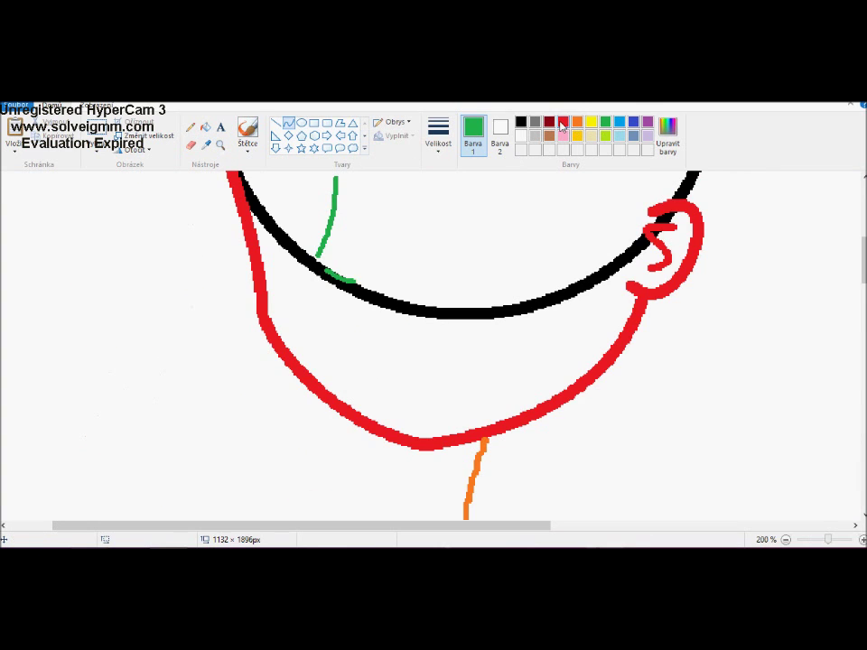
pyautogui.click(563, 122)
pyautogui.click(288, 122)
pyautogui.scroll(-4, 434, 343)
pyautogui.moveTo(533, 239); pyautogui.dragTo(508, 379)
pyautogui.click(503, 312)
pyautogui.moveTo(449, 268); pyautogui.dragTo(390, 404)
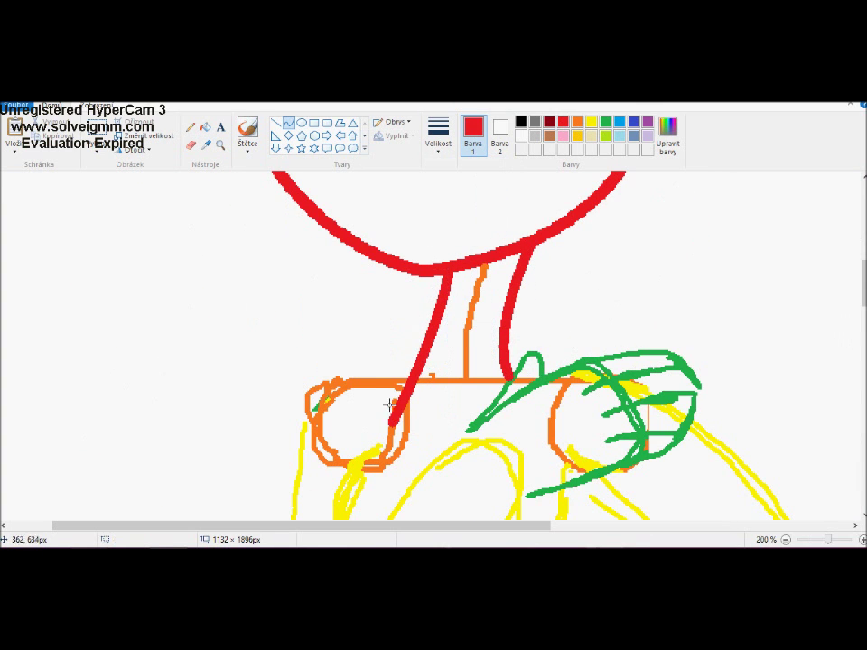
pyautogui.moveTo(412, 361)
pyautogui.mouseDown()
pyautogui.moveTo(262, 511)
pyautogui.moveTo(289, 520)
pyautogui.moveTo(316, 447)
pyautogui.moveTo(445, 370)
pyautogui.moveTo(406, 449)
pyautogui.moveTo(478, 410)
pyautogui.moveTo(445, 422)
pyautogui.moveTo(253, 329)
pyautogui.mouseUp()
pyautogui.scroll(3, 338, 255)
# Step: Select the green hand of the raised arm with a free-form selection and shrink it to fit the red forearm
pyautogui.click(99, 149)
pyautogui.click(125, 194)
pyautogui.moveTo(465, 327)
pyautogui.mouseDown()
pyautogui.moveTo(493, 300)
pyautogui.moveTo(683, 359)
pyautogui.mouseUp()
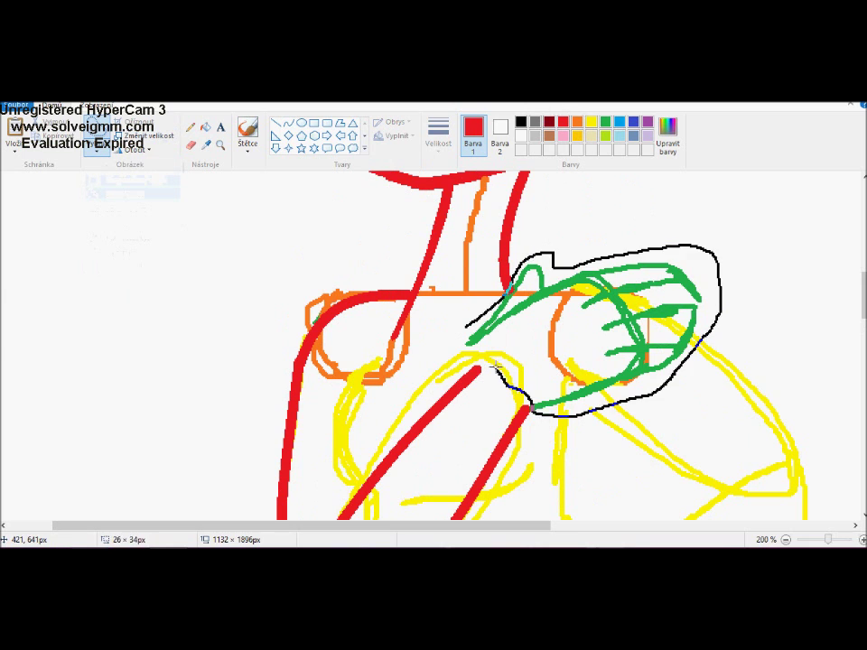
pyautogui.moveTo(496, 367); pyautogui.dragTo(498, 370)
pyautogui.moveTo(720, 417); pyautogui.dragTo(677, 416)
# Step: Trace the raised arm's hand, including its thumb and finger lines, with red curves
pyautogui.click(289, 127)
pyautogui.moveTo(478, 370); pyautogui.dragTo(576, 301)
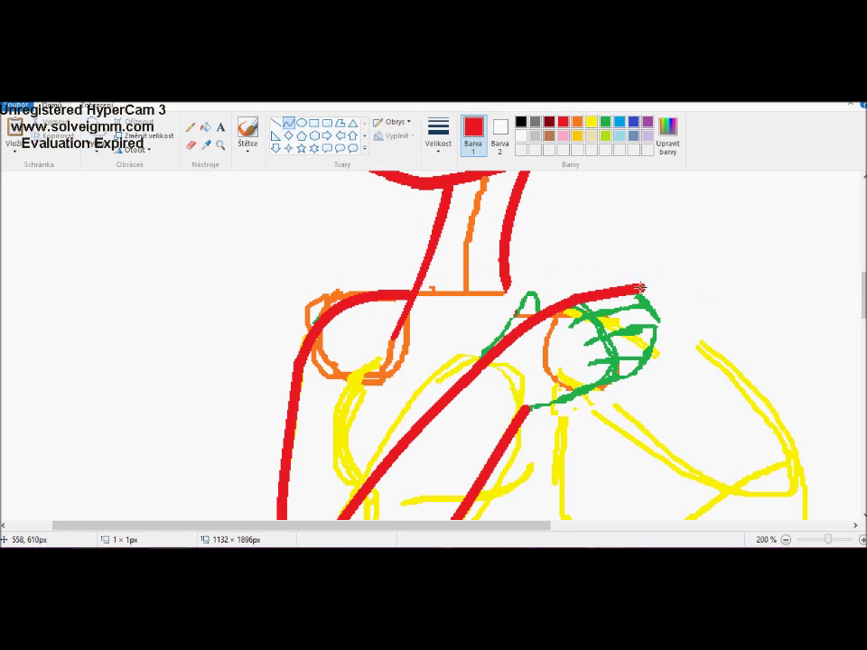
pyautogui.moveTo(641, 287); pyautogui.dragTo(671, 310)
pyautogui.moveTo(544, 401)
pyautogui.mouseDown()
pyautogui.moveTo(557, 412)
pyautogui.moveTo(528, 408)
pyautogui.moveTo(553, 414)
pyautogui.mouseUp()
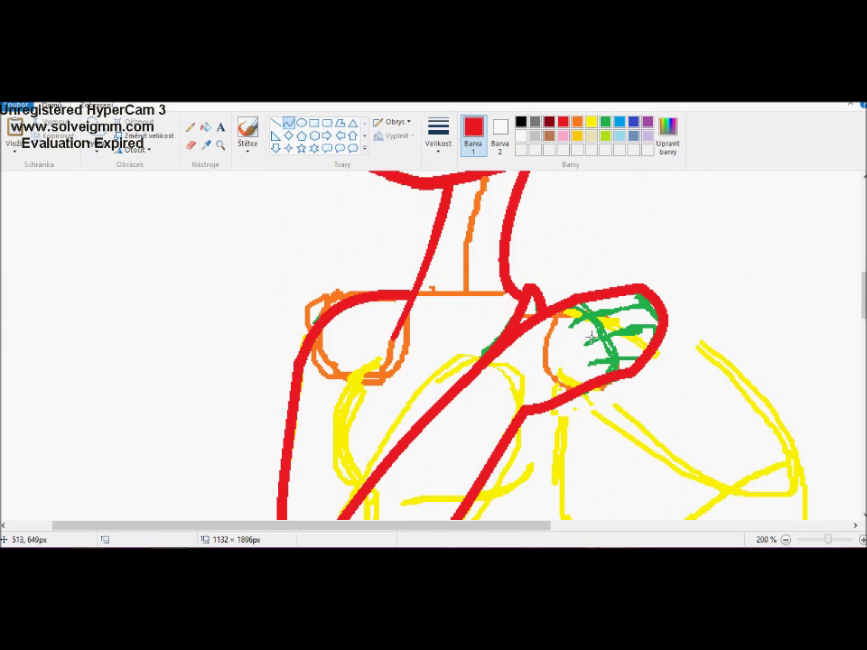
pyautogui.moveTo(584, 340); pyautogui.dragTo(649, 350)
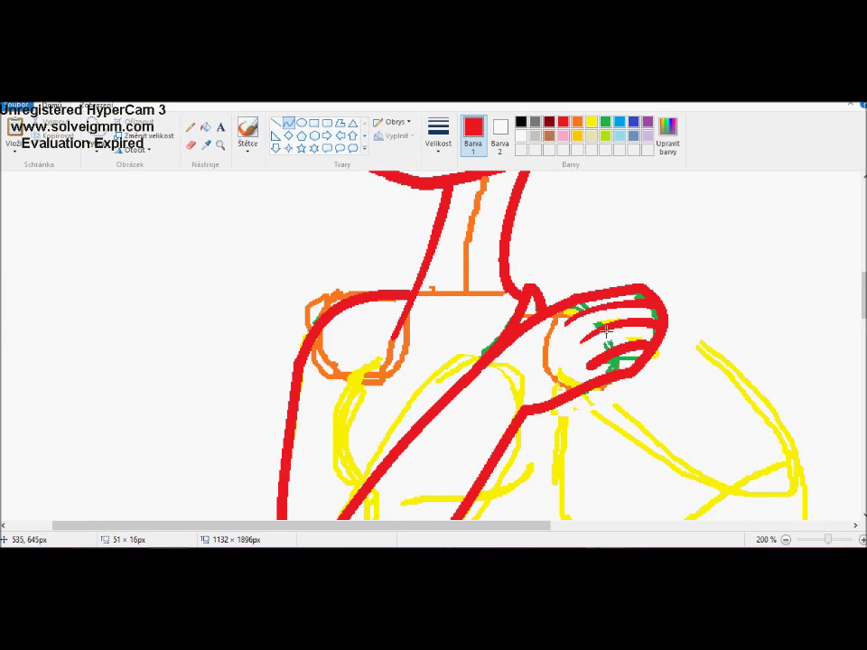
# Step: Trace the upper arm of the bent arm in red, undoing a misplaced line
pyautogui.scroll(-3, 714, 270)
pyautogui.moveTo(658, 172)
pyautogui.mouseDown()
pyautogui.moveTo(718, 406)
pyautogui.moveTo(786, 261)
pyautogui.mouseUp()
pyautogui.hotkey('ctrl', 'z')
pyautogui.moveTo(613, 290); pyautogui.dragTo(720, 252)
# Step: Select the green hand on the hip with a free-form selection and adjust its placement at the wrist
pyautogui.scroll(-3, 720, 252)
pyautogui.moveTo(607, 204)
pyautogui.mouseDown()
pyautogui.moveTo(634, 385)
pyautogui.moveTo(594, 193)
pyautogui.moveTo(656, 397)
pyautogui.moveTo(583, 200)
pyautogui.moveTo(610, 200)
pyautogui.mouseUp()
pyautogui.press('Delete')
pyautogui.hotkey('ctrl', 'z')
pyautogui.moveTo(652, 390); pyautogui.dragTo(652, 391)
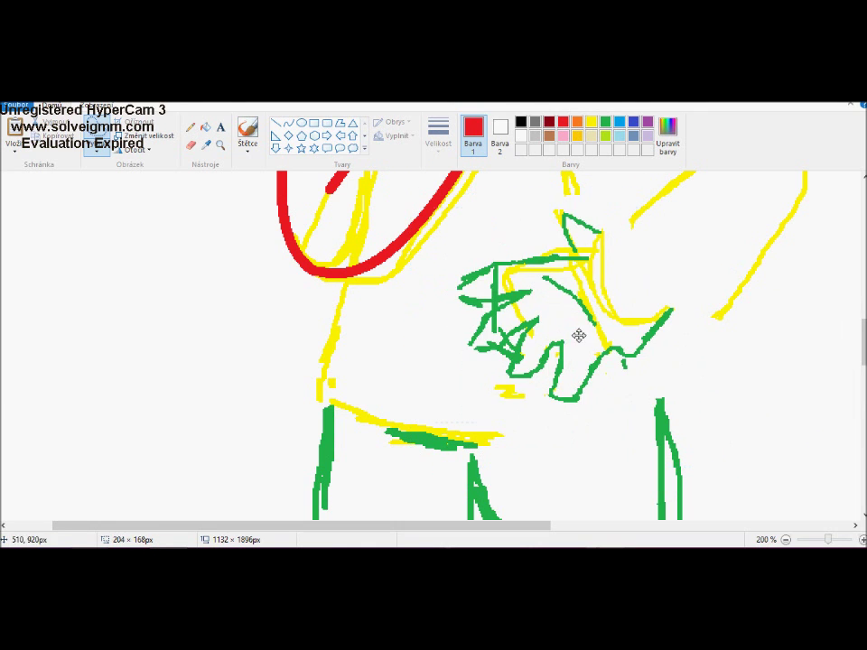
# Step: Trace the inner edge of the bent arm's forearm from elbow to wrist with a red curve
pyautogui.scroll(2, 674, 357)
pyautogui.click(288, 121)
pyautogui.moveTo(738, 229); pyautogui.dragTo(615, 356)
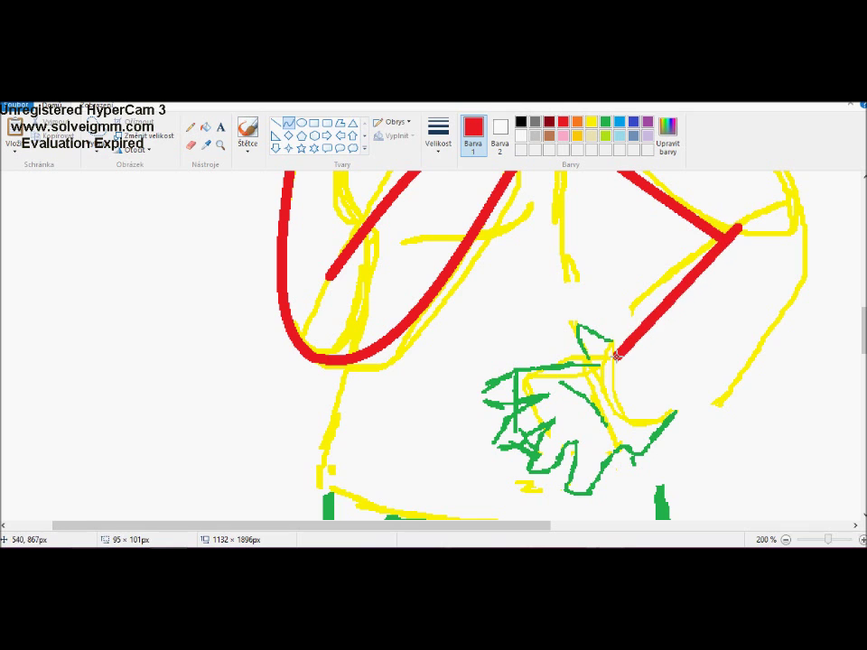
# Step: Select the green hand on the hip and move it slightly down to meet the red forearm line
pyautogui.click(97, 131)
pyautogui.moveTo(682, 402)
pyautogui.mouseDown()
pyautogui.moveTo(579, 321)
pyautogui.moveTo(618, 327)
pyautogui.mouseUp()
pyautogui.scroll(-2, 632, 361)
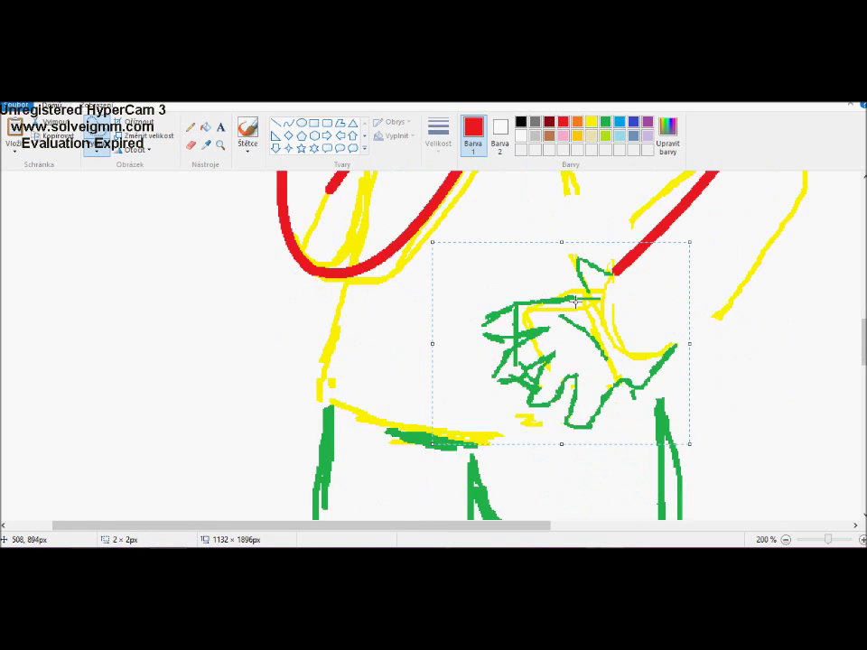
# Step: Trace the outer edge of the bent arm's forearm from elbow to wrist with a red curve
pyautogui.click(288, 122)
pyautogui.scroll(5, 670, 250)
pyautogui.scroll(-3, 804, 383)
pyautogui.moveTo(811, 221); pyautogui.dragTo(670, 406)
# Step: Select the green hand on the hip again and reduce its height to fit the wrist
pyautogui.scroll(-2, 559, 332)
pyautogui.moveTo(606, 269)
pyautogui.mouseDown()
pyautogui.moveTo(554, 449)
pyautogui.moveTo(592, 258)
pyautogui.mouseUp()
pyautogui.moveTo(617, 359); pyautogui.dragTo(612, 347)
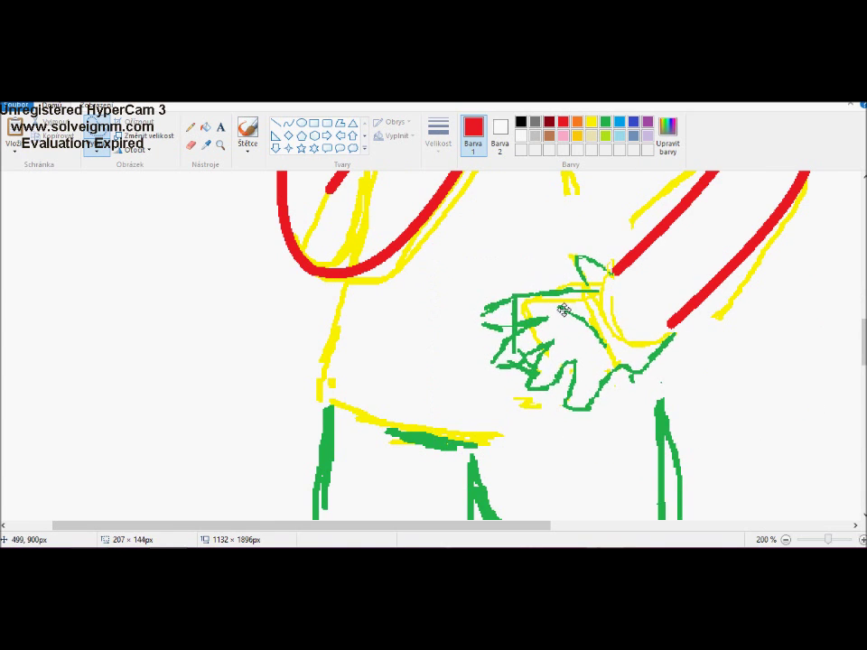
pyautogui.scroll(3, 563, 310)
pyautogui.click(220, 145)
pyautogui.rightClick(172, 292)
pyautogui.scroll(-2, 172, 292)
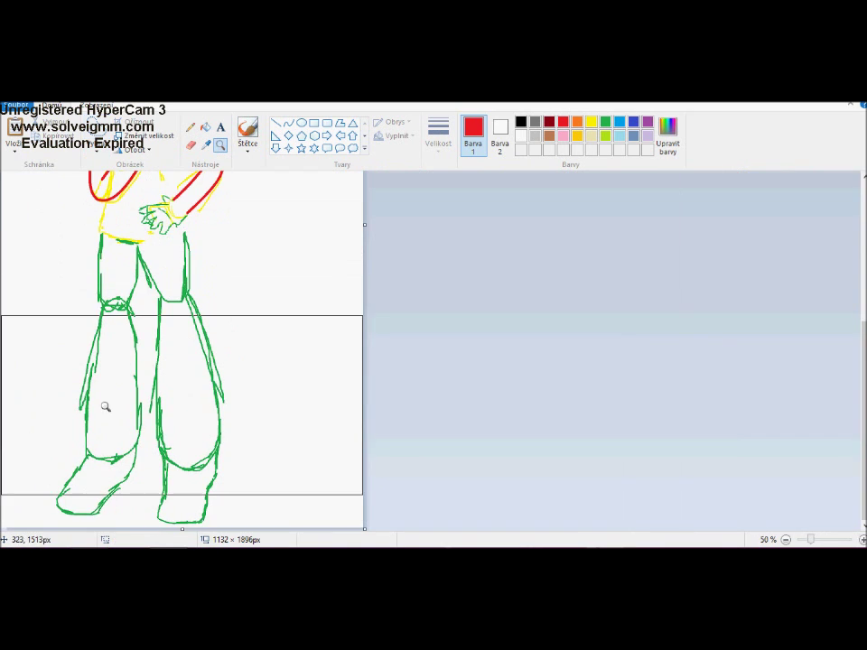
pyautogui.moveTo(193, 301); pyautogui.dragTo(308, 518)
pyautogui.moveTo(194, 353); pyautogui.dragTo(188, 367)
pyautogui.hotkey('ctrl', 'z')
pyautogui.moveTo(95, 303)
pyautogui.mouseDown()
pyautogui.moveTo(137, 348)
pyautogui.moveTo(106, 519)
pyautogui.moveTo(88, 303)
pyautogui.moveTo(124, 410)
pyautogui.mouseUp()
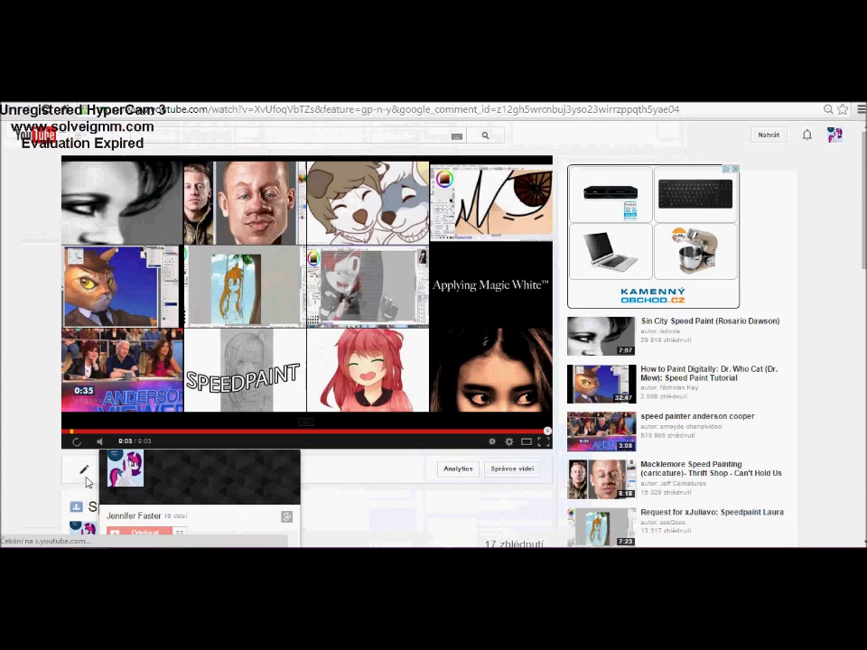
pyautogui.click(145, 430)
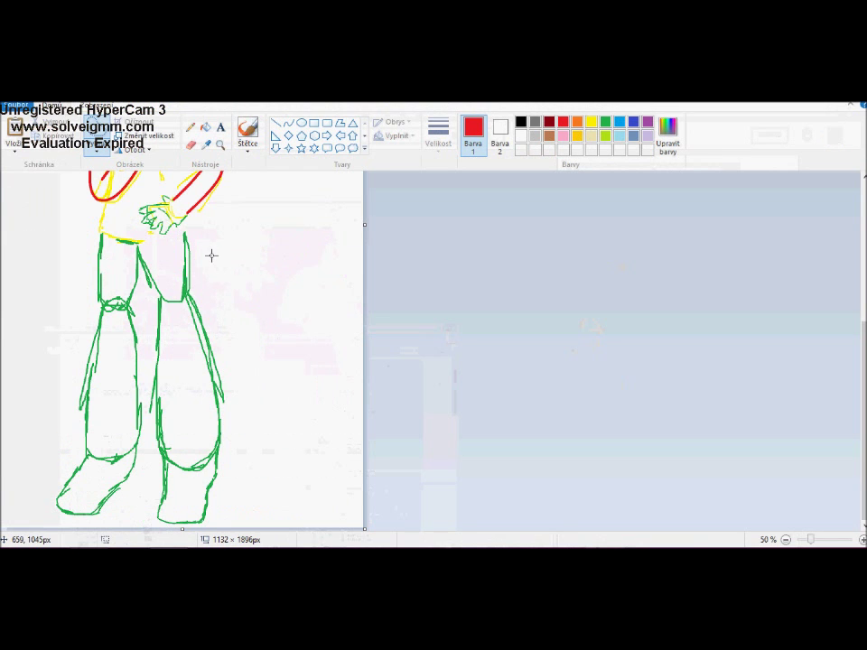
# Step: Trace the inner edge of the raised arm's upper arm down to the elbow with a red curve
pyautogui.scroll(2, 193, 252)
pyautogui.scroll(2, 367, 292)
pyautogui.moveTo(286, 296)
pyautogui.mouseDown()
pyautogui.moveTo(323, 423)
pyautogui.moveTo(338, 423)
pyautogui.mouseUp()
pyautogui.scroll(-4, 493, 324)
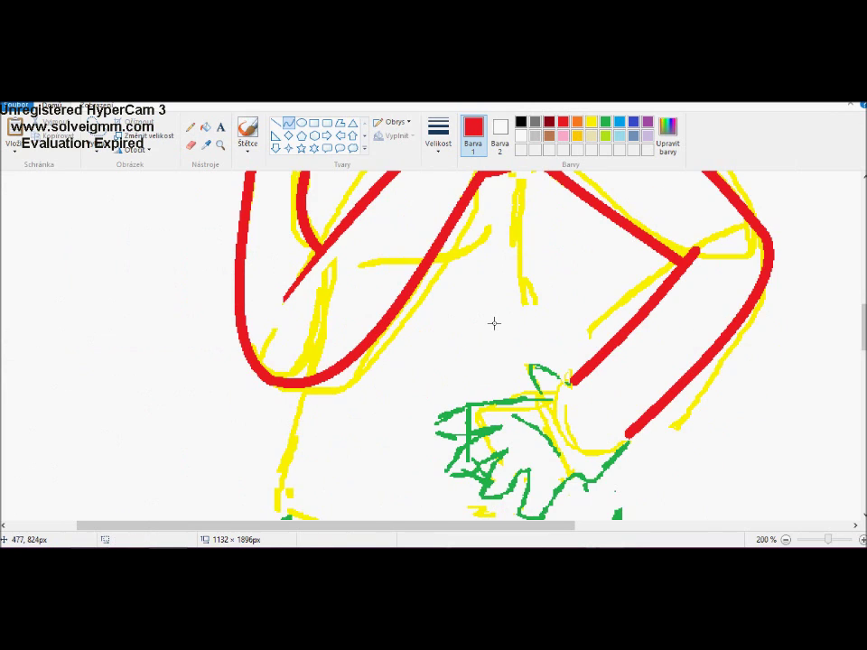
# Step: Trace both sides of the torso with thick red curves, from the raised arm's elbow to the hip and down the opposite waist
pyautogui.scroll(4, 497, 326)
pyautogui.scroll(-4, 497, 326)
pyautogui.scroll(-2, 178, 400)
pyautogui.moveTo(306, 300); pyautogui.dragTo(278, 479)
pyautogui.moveTo(283, 370); pyautogui.dragTo(282, 372)
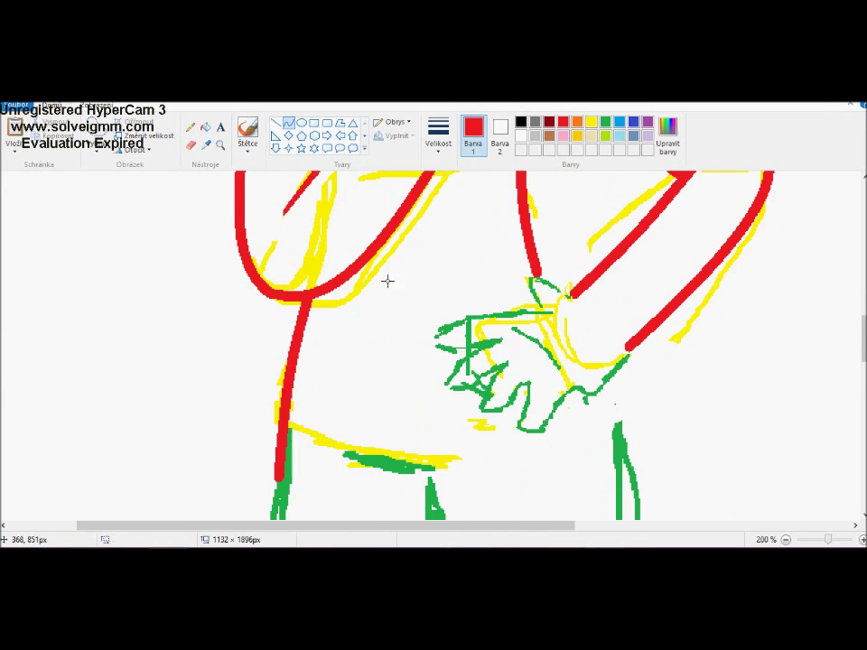
# Step: Outline the thumb and fingers of the hand on the hip in red and join the waist line to its wrist
pyautogui.moveTo(533, 307); pyautogui.dragTo(487, 300)
pyautogui.moveTo(437, 338); pyautogui.dragTo(502, 331)
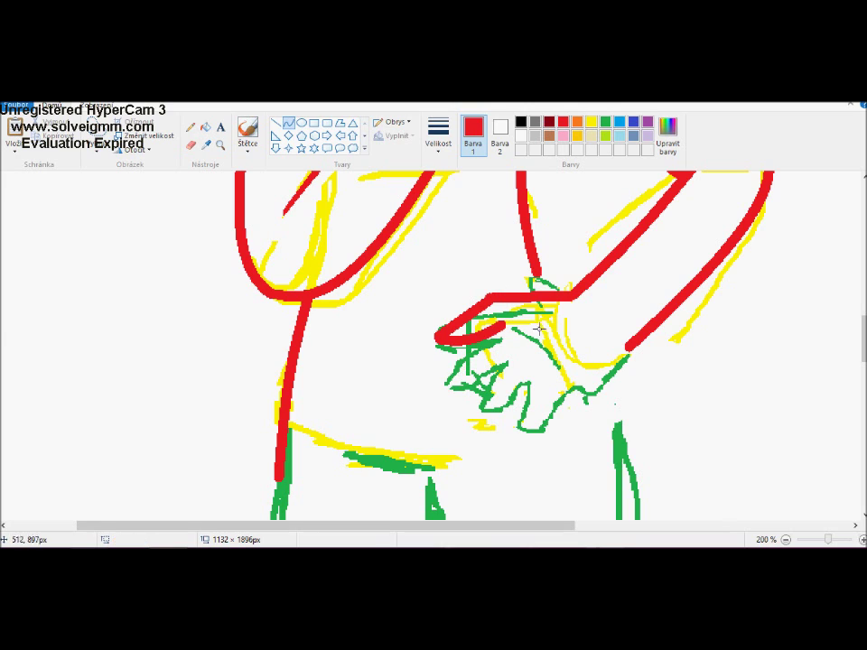
pyautogui.moveTo(438, 339); pyautogui.dragTo(488, 336)
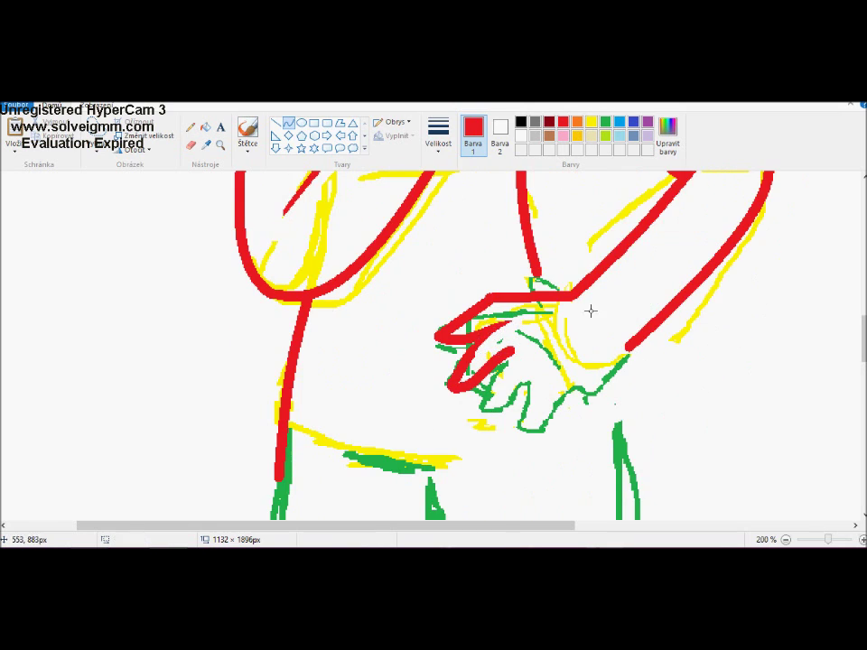
pyautogui.scroll(-2, 591, 311)
pyautogui.moveTo(518, 233); pyautogui.dragTo(486, 342)
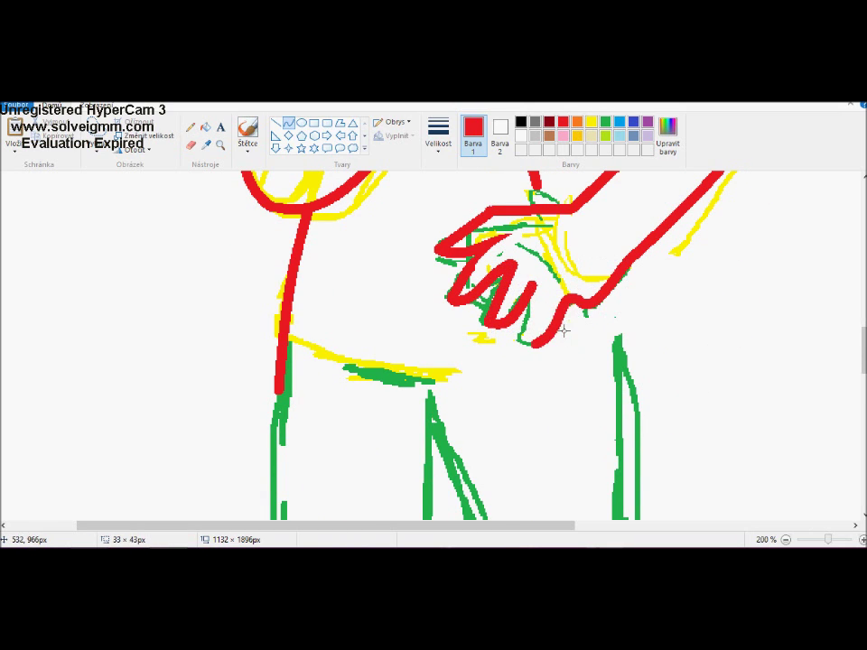
pyautogui.scroll(4, 531, 274)
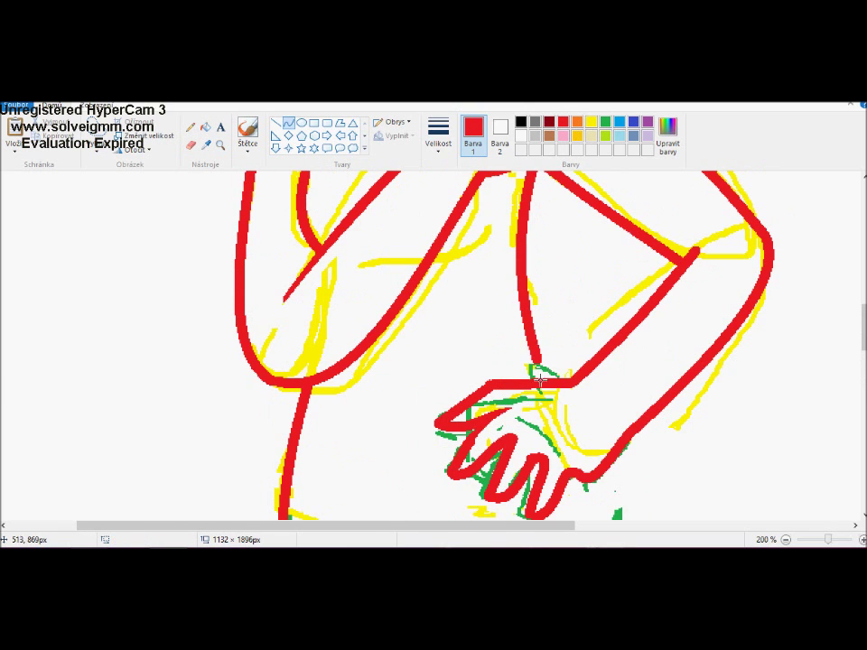
pyautogui.scroll(-9, 551, 379)
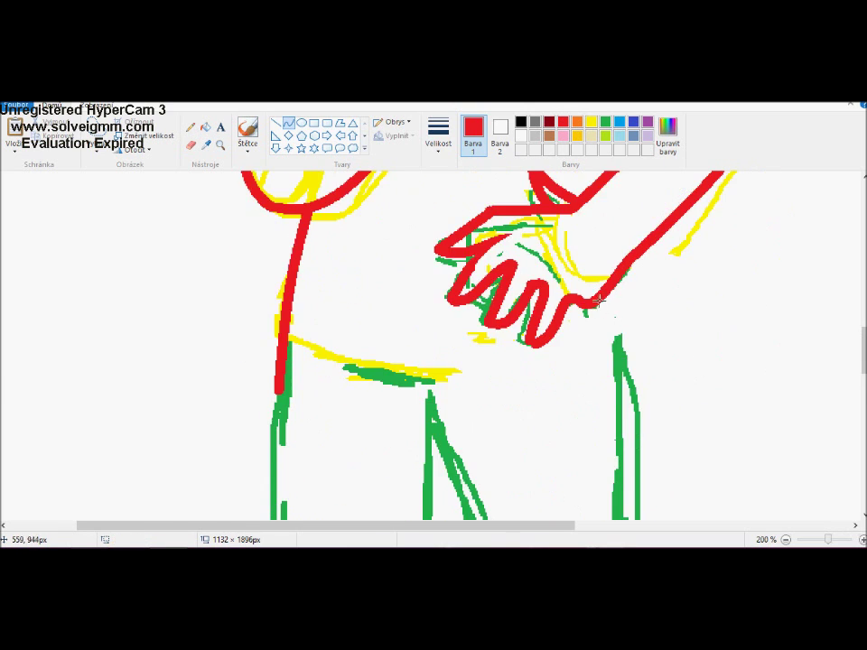
# Step: Trace the crotch line and both edges of the right-hand leg's thigh with red curves down to the knee
pyautogui.scroll(2, 434, 308)
pyautogui.moveTo(353, 283); pyautogui.dragTo(435, 306)
pyautogui.scroll(-2, 430, 214)
pyautogui.moveTo(430, 214); pyautogui.dragTo(518, 422)
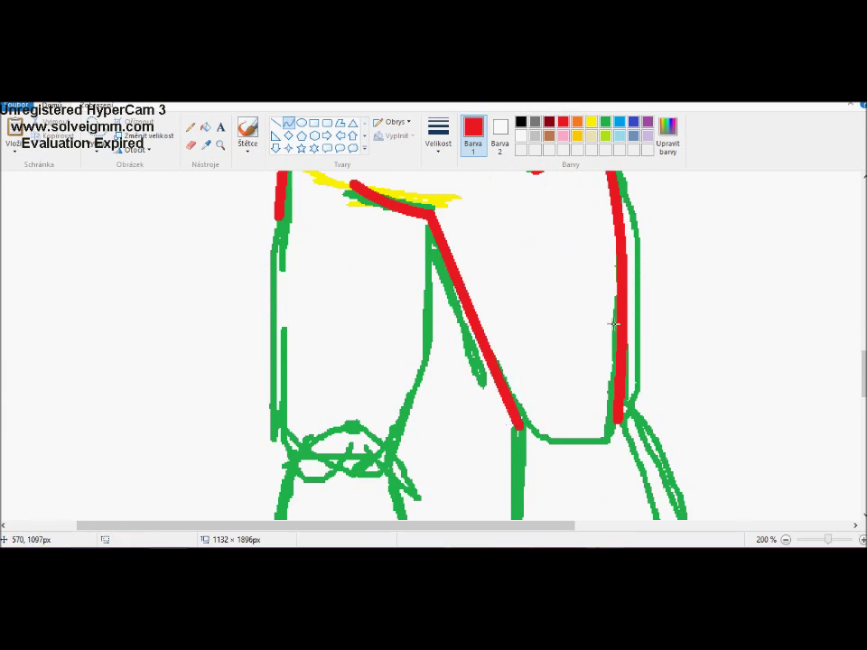
pyautogui.scroll(-2, 519, 422)
# Step: Draw a thin red crease curve across the back of the hand resting on the hip
pyautogui.click(221, 145)
pyautogui.rightClick(181, 270)
pyautogui.click(181, 270)
pyautogui.click(363, 266)
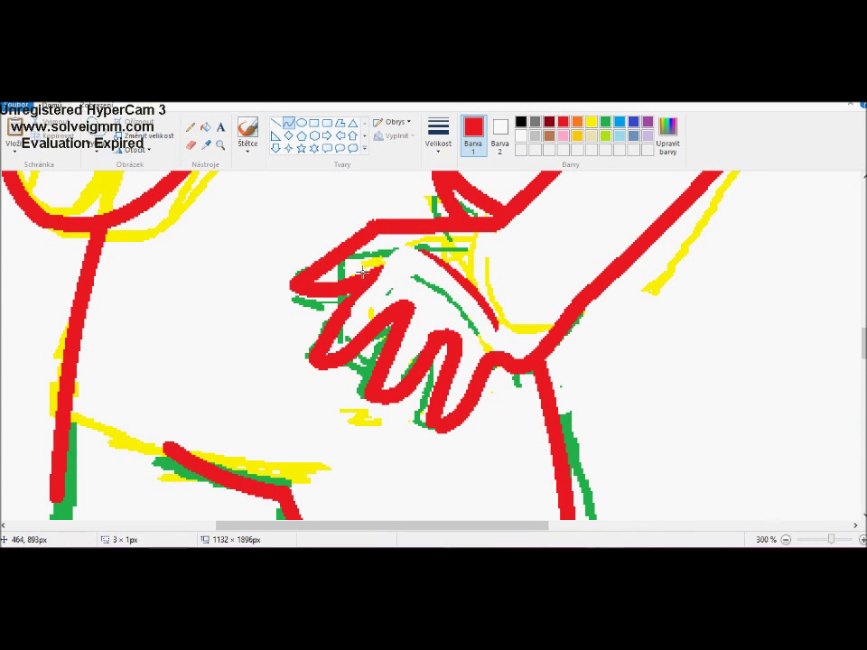
# Step: Trace the outer edge of the left-hand leg's thigh with a red curve from hip to knee
pyautogui.click(221, 144)
pyautogui.rightClick(78, 350)
pyautogui.click(136, 225)
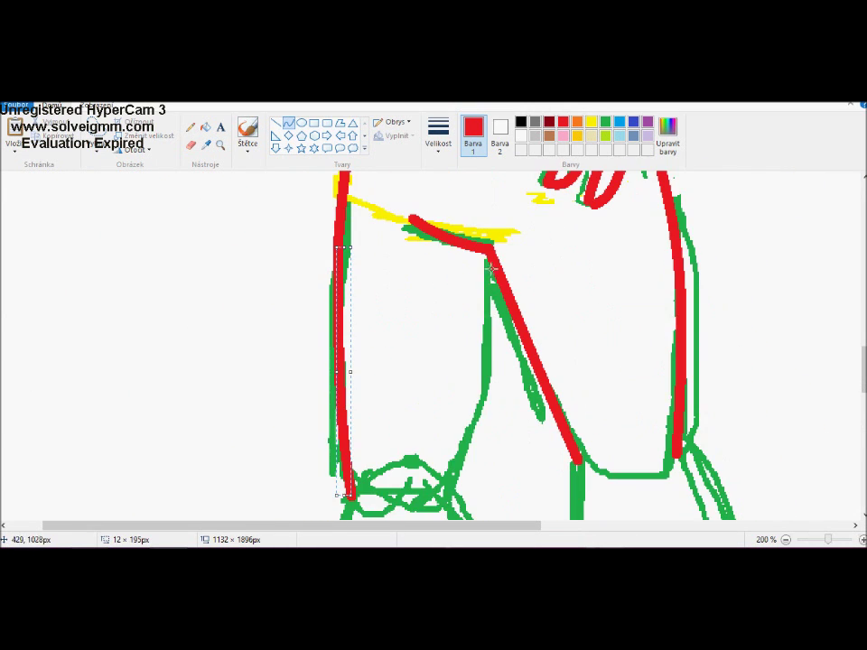
pyautogui.scroll(-5, 471, 397)
pyautogui.moveTo(574, 171); pyautogui.dragTo(578, 519)
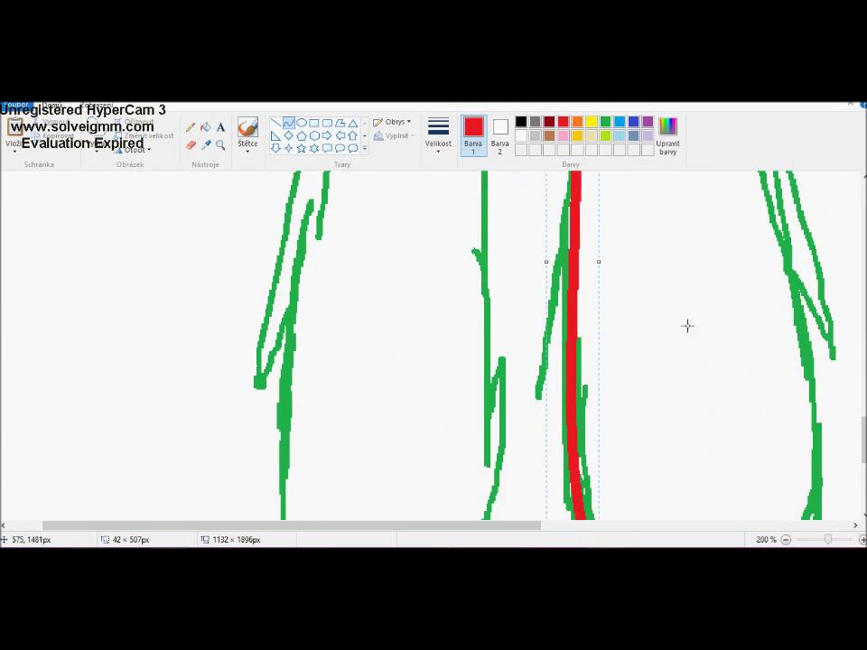
pyautogui.rightClick(597, 316)
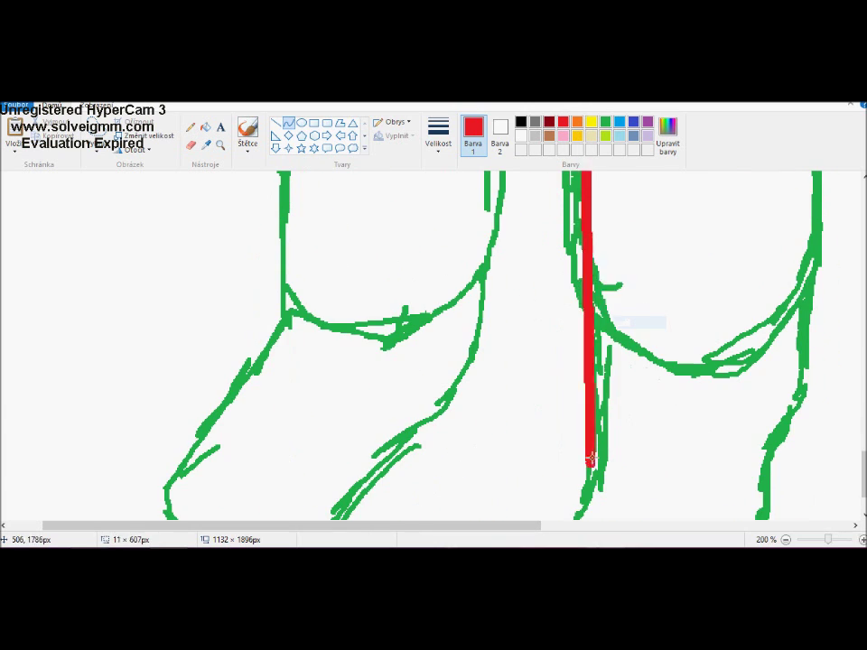
pyautogui.moveTo(586, 459)
pyautogui.mouseDown()
pyautogui.moveTo(615, 271)
pyautogui.moveTo(623, 344)
pyautogui.mouseUp()
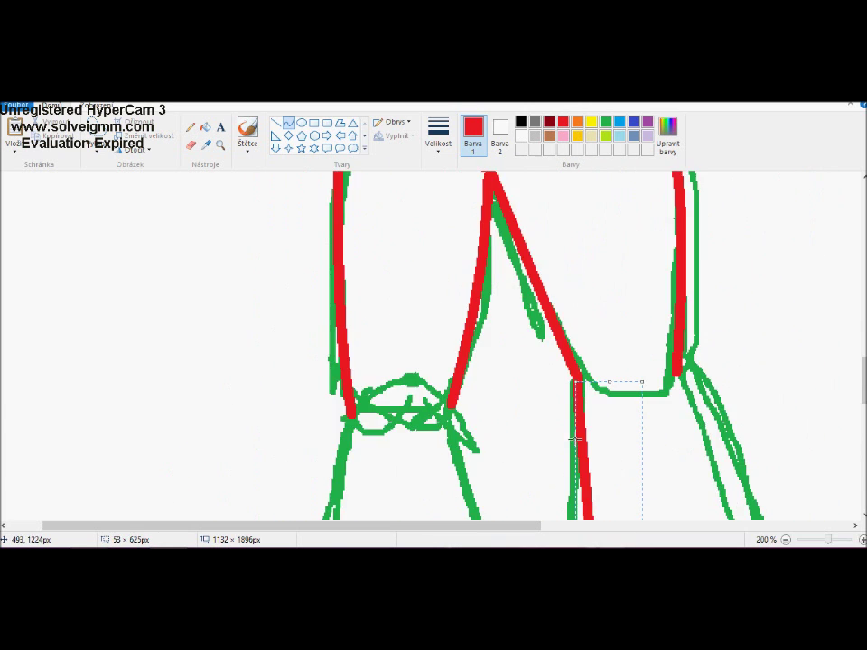
# Step: Trace the inner and outer edges of the right-hand leg's lower leg with red curves from knee to ankle
pyautogui.scroll(-3, 574, 438)
pyautogui.scroll(-2, 574, 438)
pyautogui.moveTo(321, 172); pyautogui.dragTo(350, 528)
pyautogui.moveTo(367, 174); pyautogui.dragTo(411, 512)
pyautogui.moveTo(389, 348); pyautogui.dragTo(379, 348)
pyautogui.scroll(-3, 380, 361)
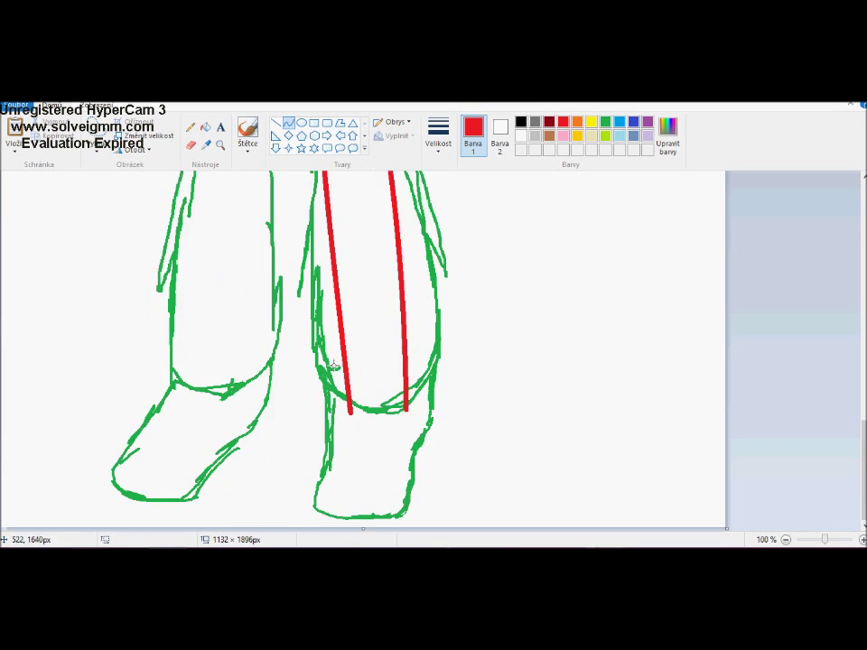
# Step: Trace the inner edge of the right-hand foot with a red curve and enlarge the canvas to 1160 × 2024 px
pyautogui.click(220, 145)
pyautogui.click(375, 434)
pyautogui.moveTo(372, 282); pyautogui.dragTo(339, 461)
pyautogui.moveTo(354, 380); pyautogui.dragTo(334, 488)
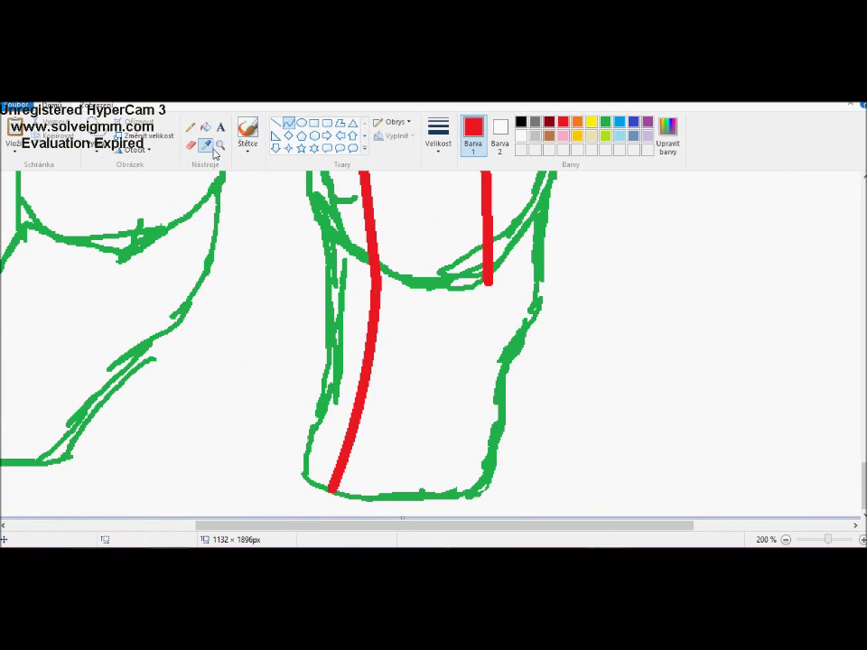
pyautogui.moveTo(184, 479); pyautogui.dragTo(186, 498)
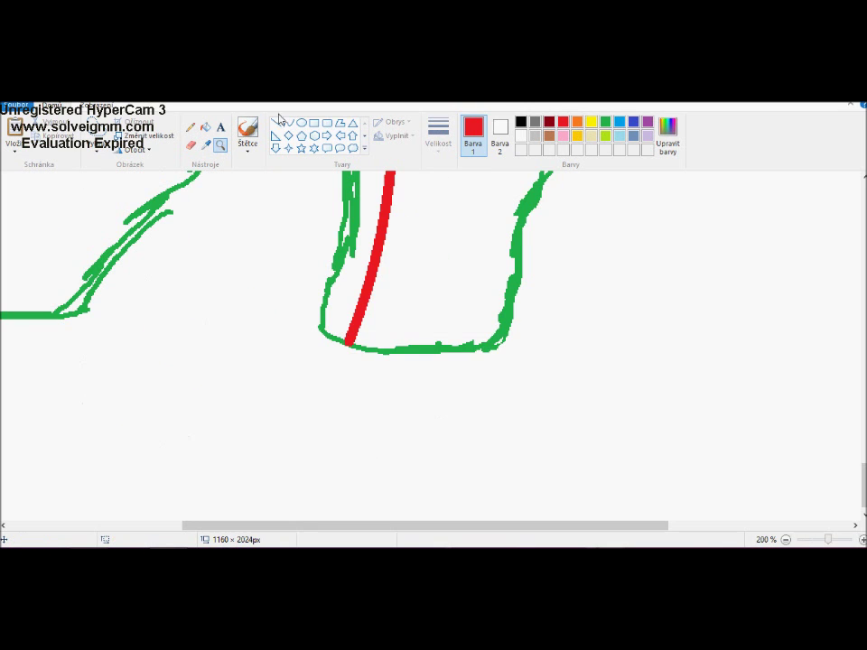
# Step: Close the right-hand foot with a rounded red toe curve and an outer edge curve running up to the ankle
pyautogui.moveTo(349, 345)
pyautogui.mouseDown()
pyautogui.moveTo(480, 362)
pyautogui.moveTo(433, 379)
pyautogui.mouseUp()
pyautogui.scroll(2, 503, 317)
pyautogui.moveTo(503, 172)
pyautogui.mouseDown()
pyautogui.moveTo(504, 316)
pyautogui.moveTo(527, 260)
pyautogui.mouseUp()
pyautogui.scroll(-1, 503, 315)
pyautogui.hotkey('ctrl', 'z')
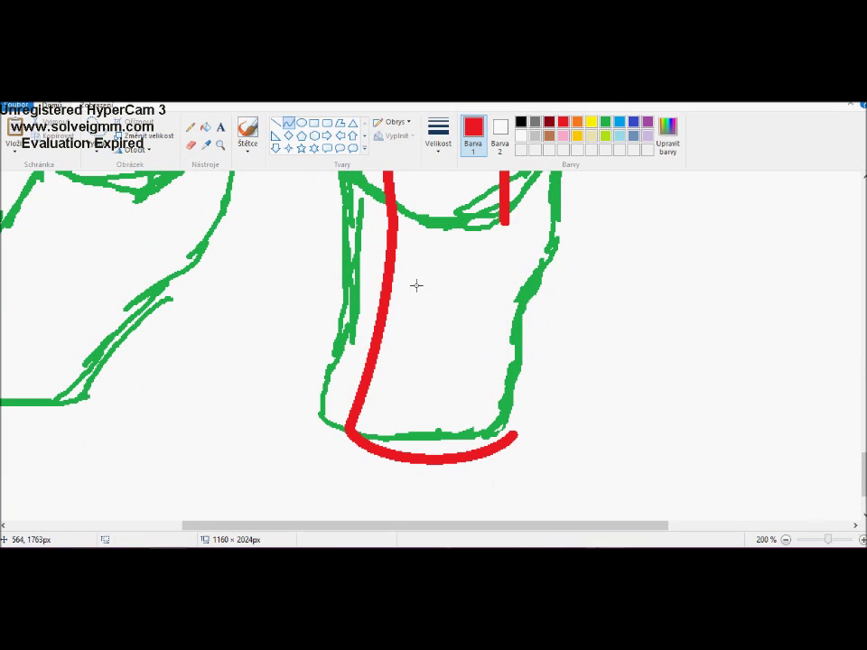
pyautogui.moveTo(515, 435); pyautogui.dragTo(506, 175)
pyautogui.moveTo(490, 321); pyautogui.dragTo(519, 300)
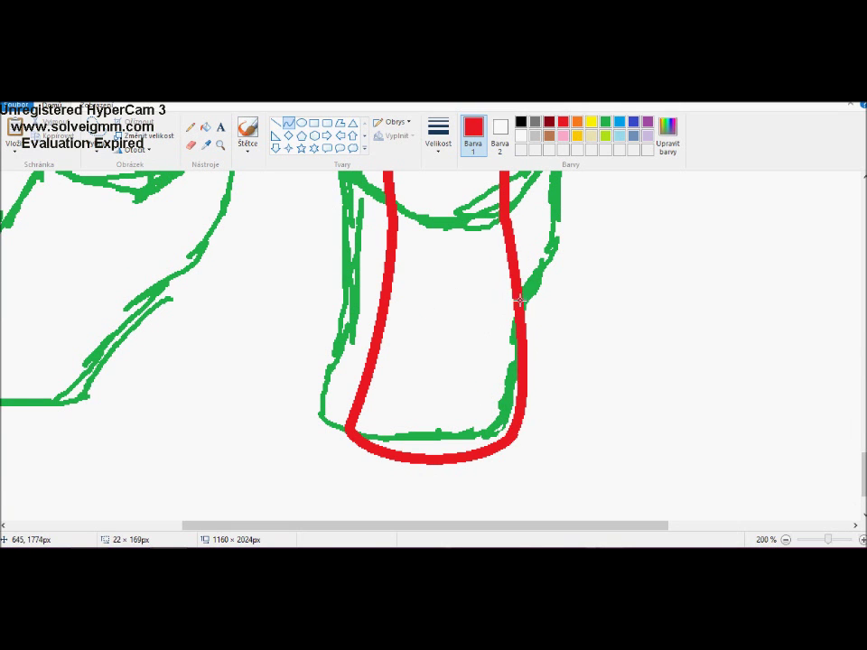
# Step: Trace both edges of the left-hand leg's lower leg with red curves from knee to ankle
pyautogui.scroll(10, 495, 346)
pyautogui.hscroll(-5, 495, 346)
pyautogui.scroll(3, 495, 346)
pyautogui.scroll(5, 496, 346)
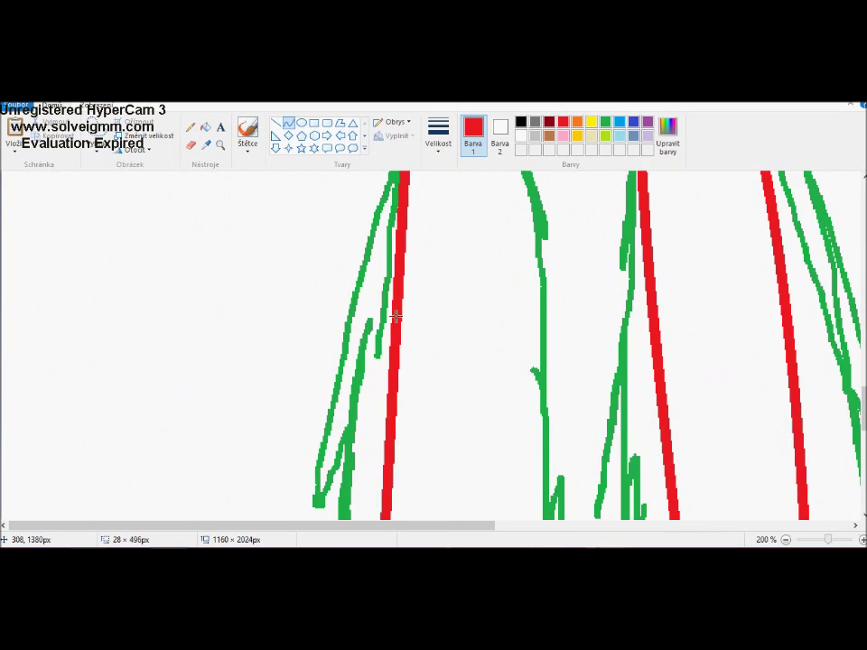
pyautogui.scroll(-5, 495, 346)
pyautogui.moveTo(491, 349); pyautogui.dragTo(553, 519)
# Step: Trace the top edge of the left-hand foot with a red curve from the ankle to the toes
pyautogui.scroll(-10, 409, 344)
pyautogui.scroll(-2, 408, 344)
pyautogui.moveTo(373, 206); pyautogui.dragTo(240, 399)
pyautogui.moveTo(307, 303); pyautogui.dragTo(348, 289)
# Step: Close the left-hand foot with red curves around the toe tip, along the sole and up the heel to the ankle
pyautogui.moveTo(236, 399); pyautogui.dragTo(369, 418)
pyautogui.moveTo(271, 425); pyautogui.dragTo(244, 433)
pyautogui.rightClick(287, 426)
pyautogui.moveTo(271, 397); pyautogui.dragTo(291, 446)
pyautogui.moveTo(221, 424)
pyautogui.mouseDown()
pyautogui.moveTo(235, 450)
pyautogui.moveTo(431, 382)
pyautogui.moveTo(465, 329)
pyautogui.mouseUp()
pyautogui.moveTo(357, 374); pyautogui.dragTo(371, 425)
pyautogui.moveTo(466, 328); pyautogui.dragTo(496, 209)
pyautogui.moveTo(488, 271); pyautogui.dragTo(508, 271)
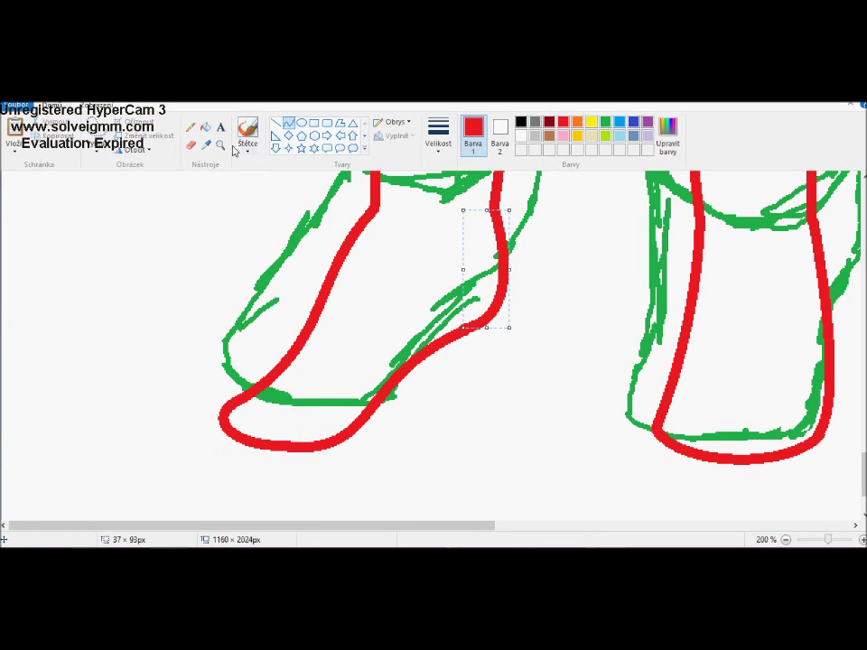
# Step: Clear the yellow guide lines by flood-filling the areas around them yellow and restoring those areas to white
pyautogui.scroll(-2, 145, 345)
pyautogui.click(205, 127)
pyautogui.click(577, 122)
pyautogui.click(286, 377)
pyautogui.hotkey('ctrl', 'z')
pyautogui.click(592, 122)
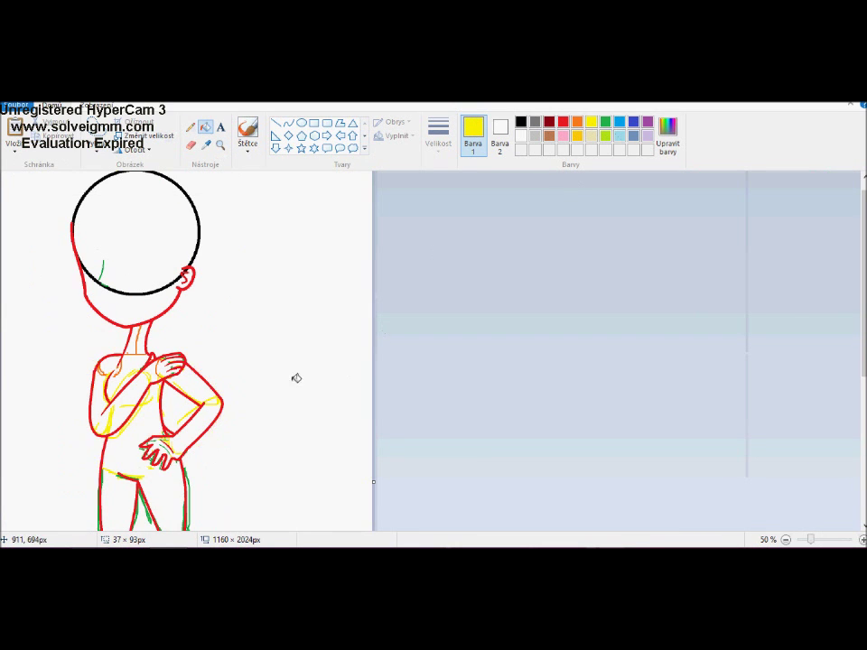
pyautogui.scroll(-3, 120, 242)
pyautogui.click(183, 196)
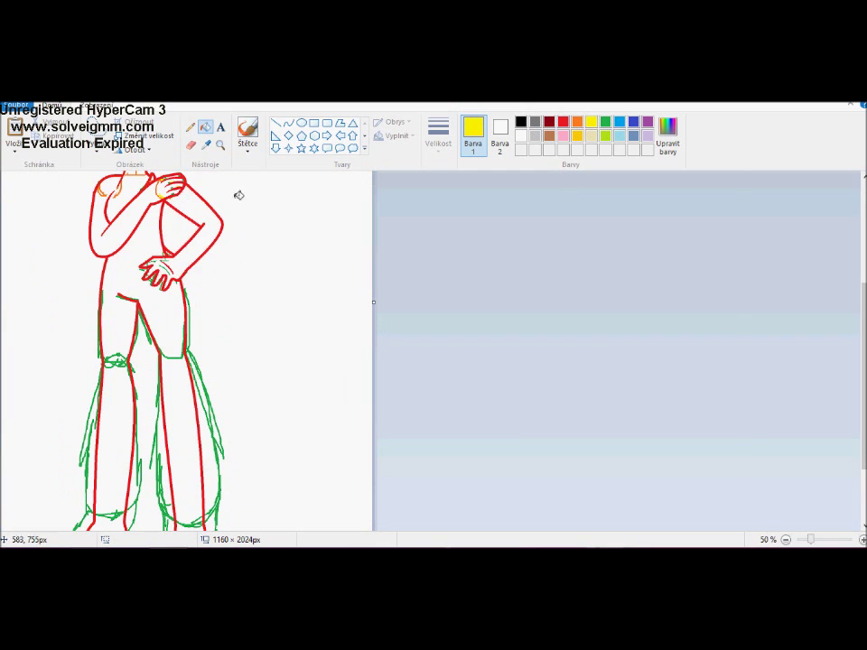
# Step: Clear the green guide lines around the legs by flood-filling the background green and refilling it white
pyautogui.click(605, 121)
pyautogui.click(285, 321)
pyautogui.rightClick(284, 322)
# Step: Remove the guide marks left inside the body, arms and hands with matching colour fills turned back to white
pyautogui.click(193, 230)
pyautogui.hotkey('ctrl', 'z')
pyautogui.click(174, 249)
pyautogui.hotkey('ctrl', 'z')
pyautogui.hotkey('ctrl', 'y')
pyautogui.hotkey('ctrl', 'z')
pyautogui.hotkey('ctrl', 'z')
pyautogui.hotkey('ctrl', 'y')
pyautogui.scroll(2, 130, 254)
pyautogui.click(151, 281)
pyautogui.hotkey('ctrl', 'z')
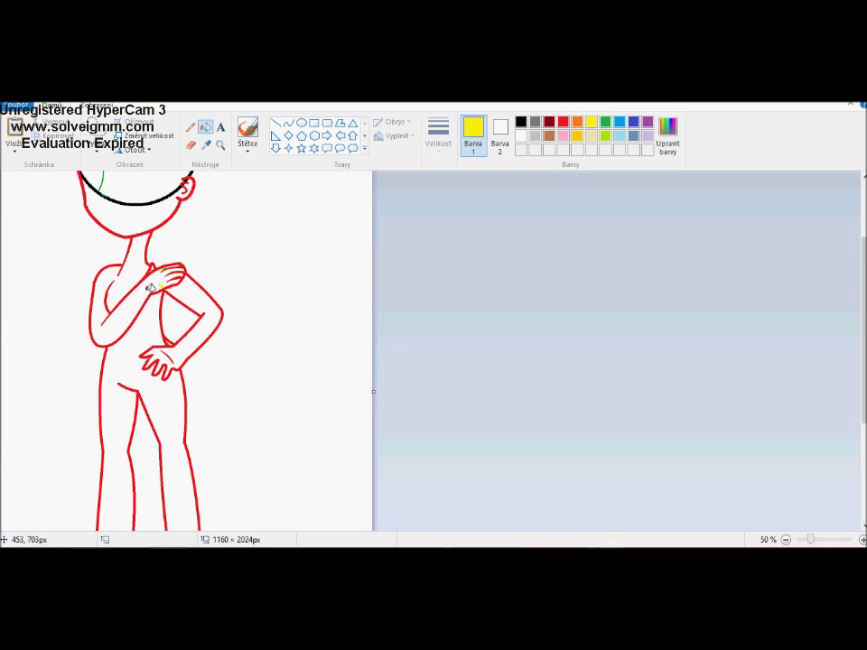
# Step: Clear the leftover guide specks around the shoulder hand and feet by filling with green and restoring white
pyautogui.click(605, 122)
pyautogui.keyDown('ctrl'); pyautogui.scroll(2, 163, 271); pyautogui.keyUp('ctrl')
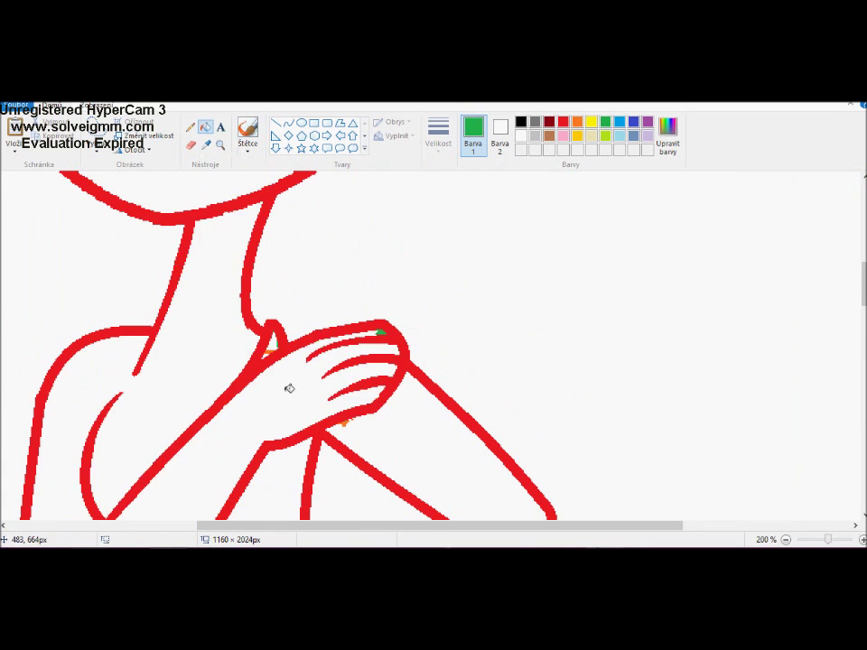
pyautogui.scroll(-5, 274, 344)
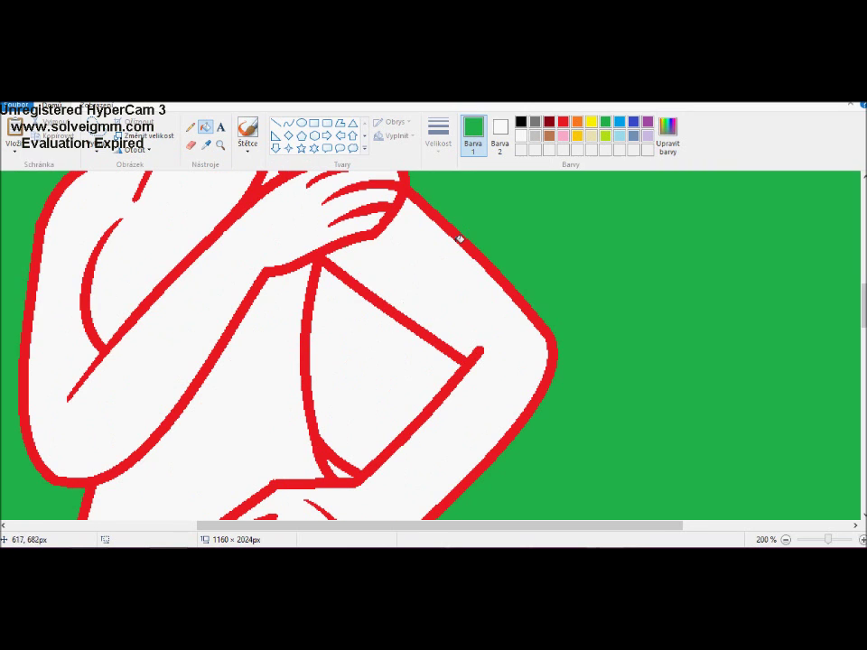
pyautogui.hotkey('ctrl', 'z')
pyautogui.click(459, 277)
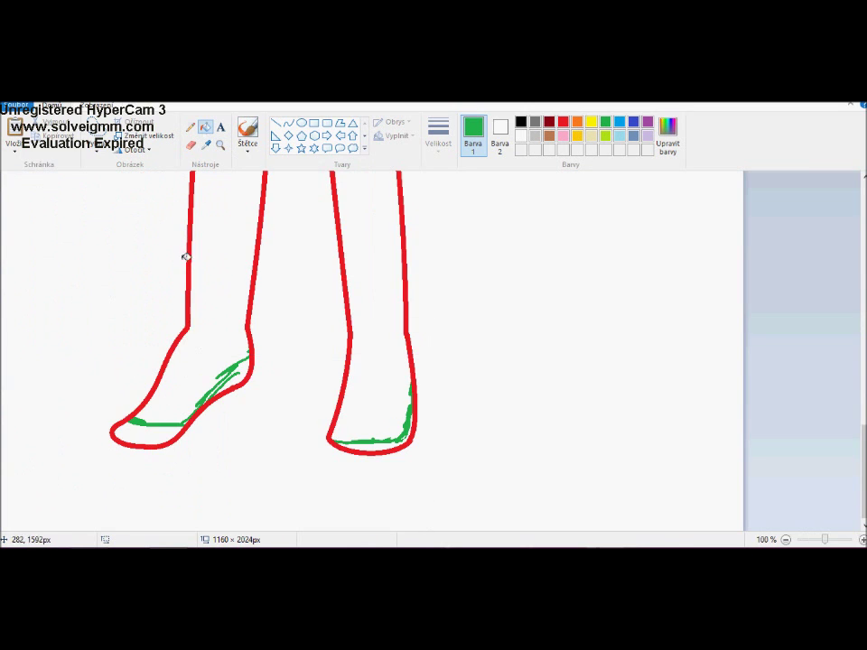
pyautogui.hotkey('ctrl', 'z')
pyautogui.hotkey('ctrl', 'z')
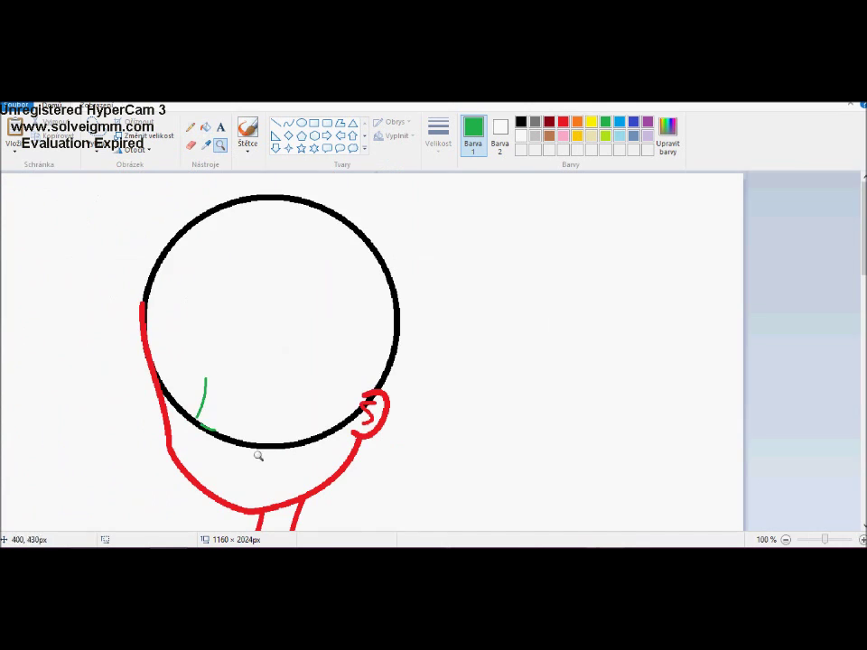
# Step: Clear the green guide mark inside the head and recolour the black head circle red with the fill tool
pyautogui.click(206, 126)
pyautogui.click(228, 327)
pyautogui.hotkey('ctrl', 'z')
pyautogui.click(562, 120)
pyautogui.click(271, 197)
pyautogui.click(271, 445)
pyautogui.click(520, 121)
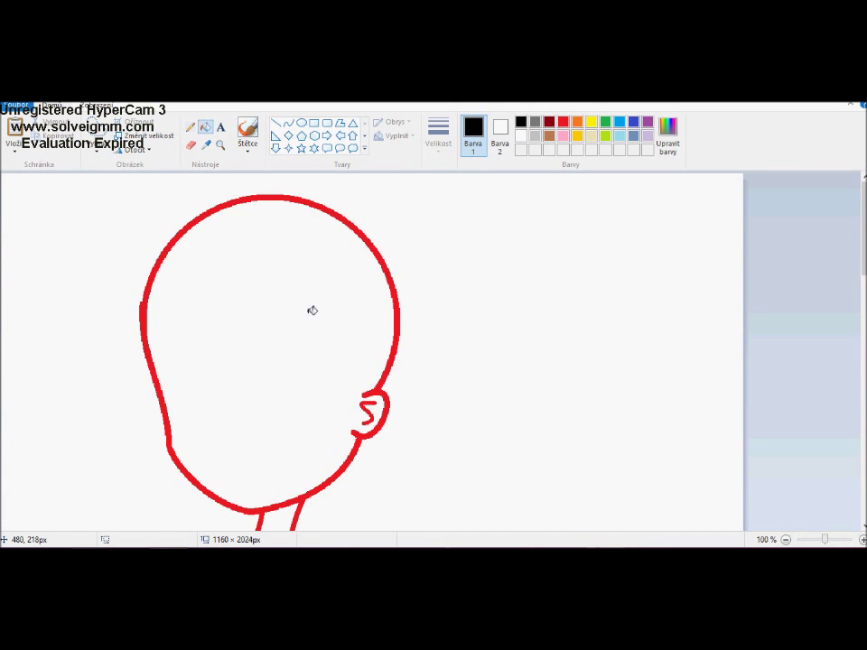
# Step: Draw the top's neckline across the chest and the raised arm's sleeve edge and hem with thick orange curves
pyautogui.click(220, 144)
pyautogui.scroll(-6, 270, 374)
pyautogui.scroll(3, 298, 360)
pyautogui.click(227, 331)
pyautogui.click(288, 123)
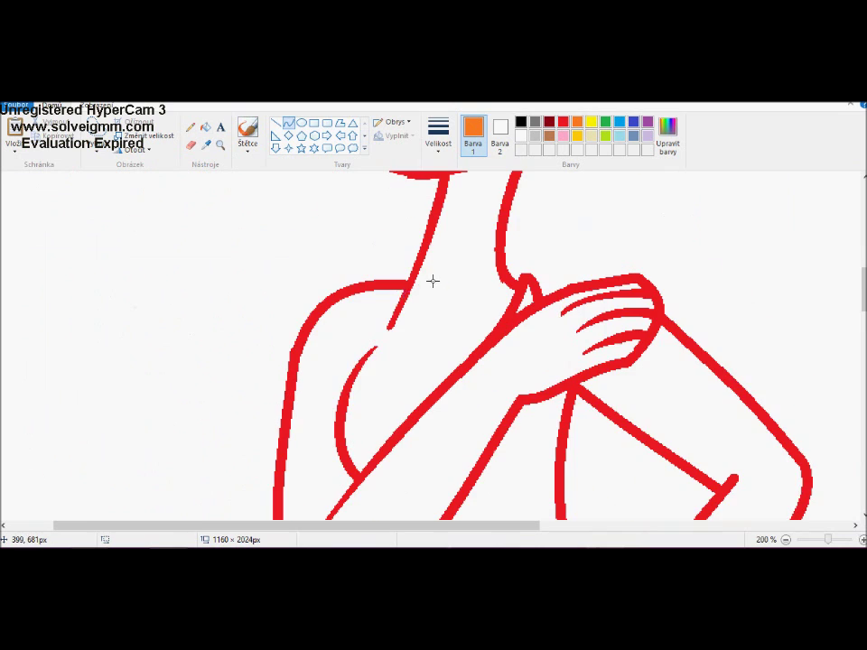
pyautogui.moveTo(290, 354); pyautogui.dragTo(457, 364)
pyautogui.scroll(-2, 259, 343)
pyautogui.moveTo(269, 334)
pyautogui.mouseDown()
pyautogui.moveTo(351, 307)
pyautogui.moveTo(328, 331)
pyautogui.mouseUp()
pyautogui.moveTo(289, 179); pyautogui.dragTo(271, 332)
# Step: Draw the top's loose side edge and its lower hem across the waist with orange curves
pyautogui.scroll(2, 271, 271)
pyautogui.scroll(-4, 486, 235)
pyautogui.scroll(2, 486, 236)
pyautogui.moveTo(571, 216)
pyautogui.mouseDown()
pyautogui.moveTo(593, 335)
pyautogui.moveTo(581, 335)
pyautogui.mouseUp()
pyautogui.moveTo(446, 352); pyautogui.dragTo(591, 335)
pyautogui.scroll(-2, 586, 263)
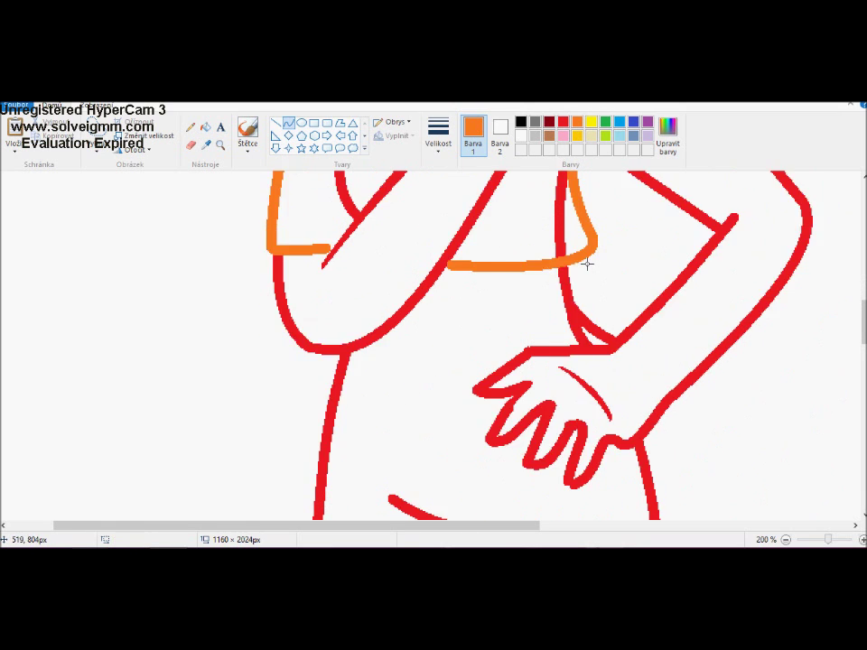
# Step: Draw an orange sleeve hem on the bent arm and recolour the sleeve edges and the armpit curve orange
pyautogui.scroll(4, 585, 264)
pyautogui.moveTo(734, 293); pyautogui.dragTo(666, 375)
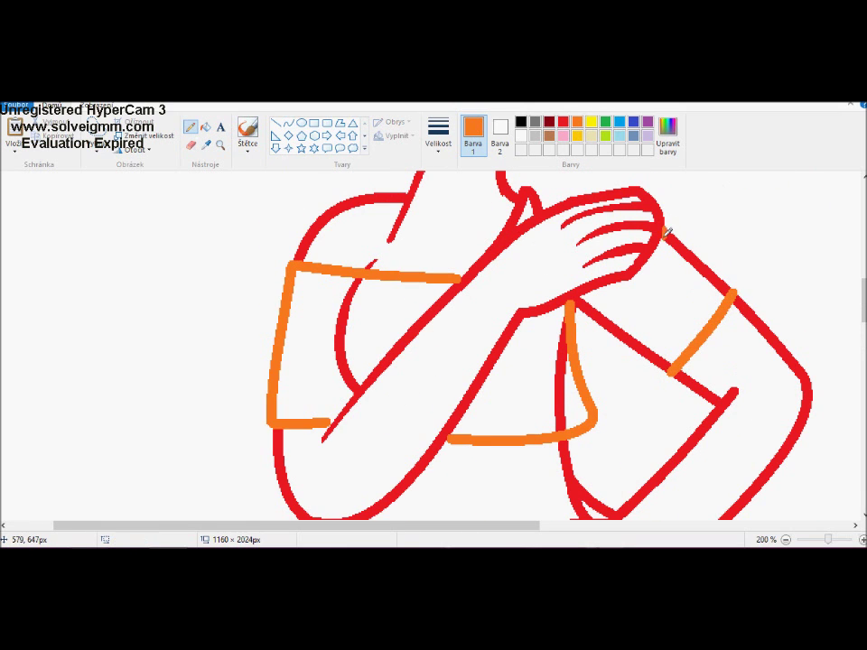
pyautogui.moveTo(664, 234); pyautogui.dragTo(733, 293)
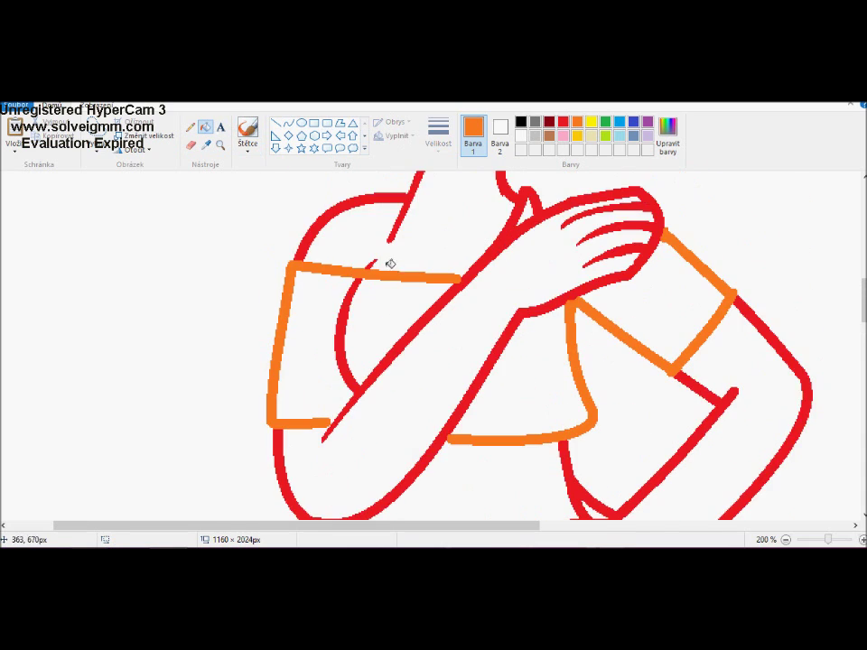
pyautogui.click(205, 127)
pyautogui.click(360, 282)
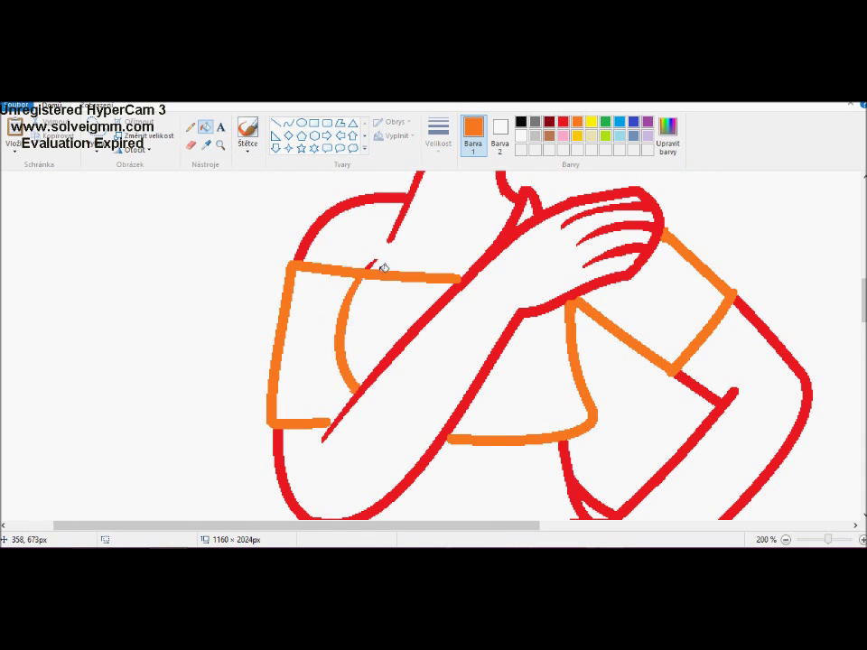
# Step: Draw a curved garment hem across the upper thighs and make it green
pyautogui.scroll(-10, 434, 262)
pyautogui.moveTo(310, 302)
pyautogui.mouseDown()
pyautogui.moveTo(591, 333)
pyautogui.moveTo(664, 290)
pyautogui.moveTo(655, 348)
pyautogui.mouseUp()
pyautogui.click(605, 122)
pyautogui.scroll(2, 632, 271)
pyautogui.hotkey('ctrl', 'z')
# Step: Separate the hip outlines with thin green pencil marks and recolour both sides above the green hem green
pyautogui.scroll(2, 397, 304)
pyautogui.scroll(-4, 397, 304)
pyautogui.scroll(4, 397, 304)
pyautogui.click(191, 126)
pyautogui.click(438, 135)
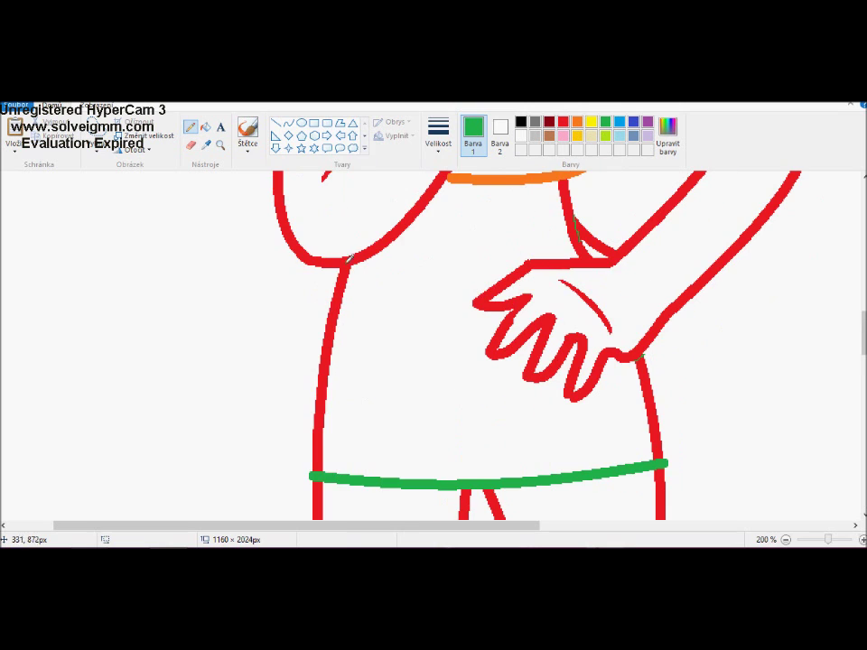
pyautogui.click(329, 361)
pyautogui.click(649, 406)
pyautogui.click(578, 254)
pyautogui.hotkey('ctrl', 'z')
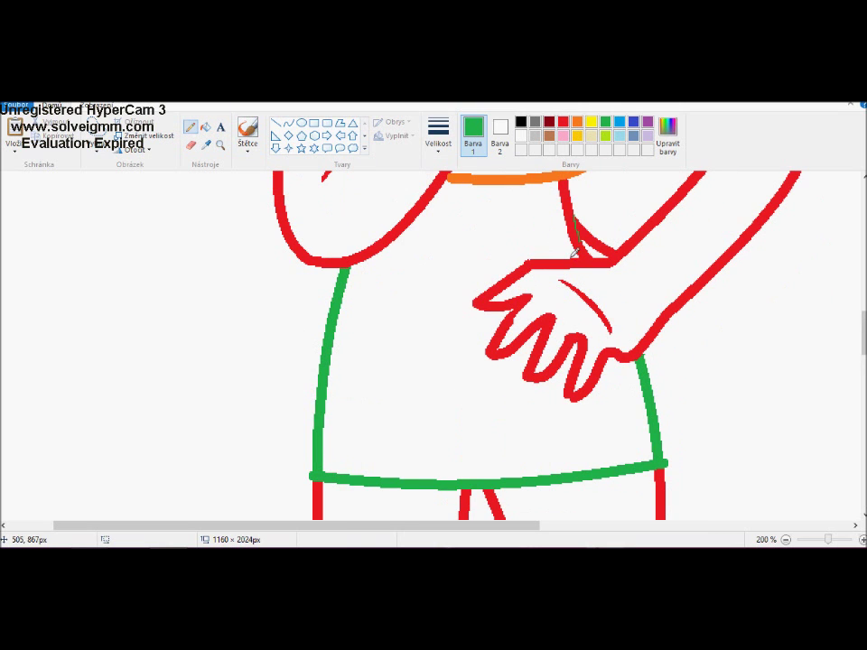
pyautogui.scroll(-2, 451, 271)
pyautogui.scroll(5, 518, 248)
pyautogui.scroll(-10, 290, 295)
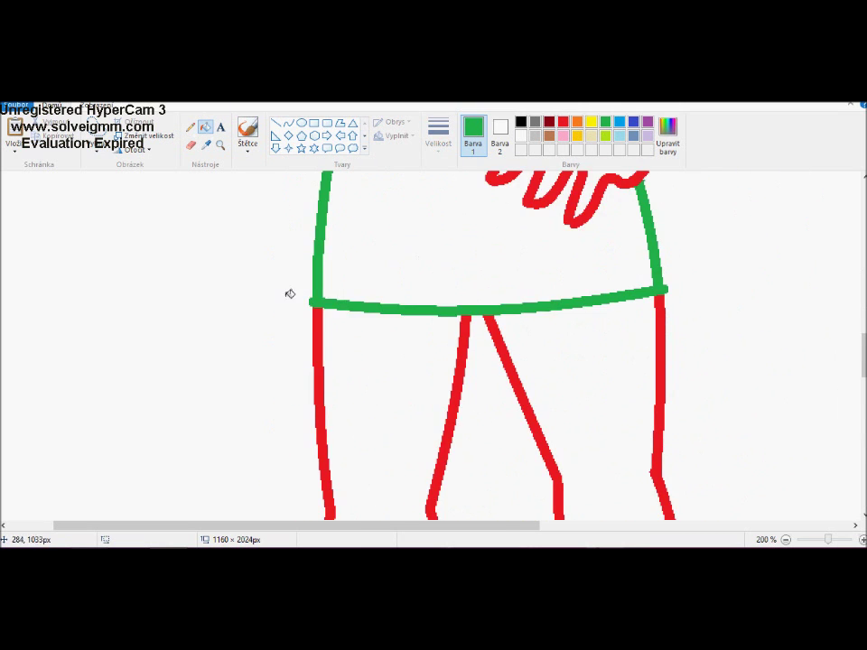
# Step: Draw an indigo curve across the lower shin of the leg with the side-turned foot as the trouser cuff's upper edge
pyautogui.scroll(-3, 375, 275)
pyautogui.scroll(3, 166, 217)
pyautogui.click(288, 122)
pyautogui.scroll(-3, 677, 335)
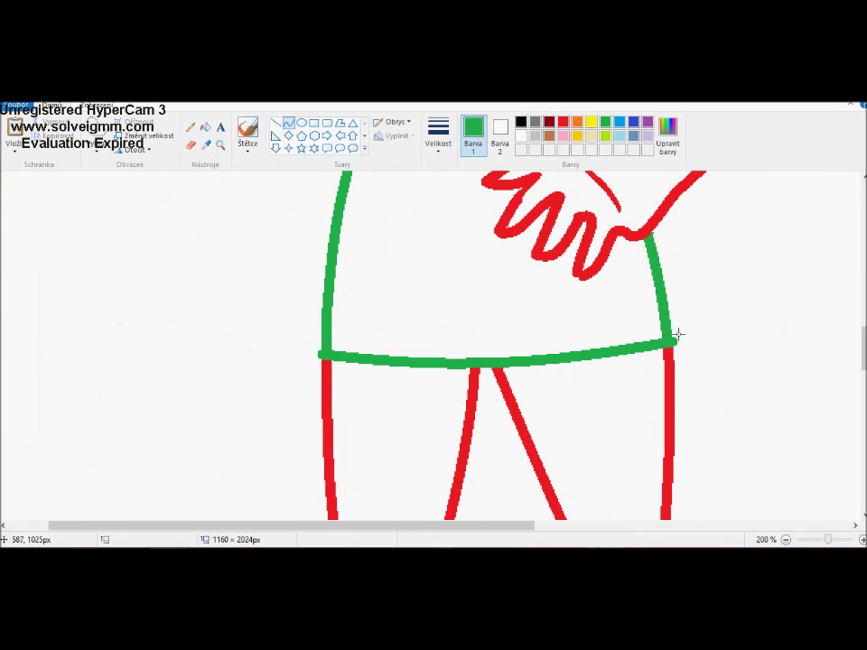
pyautogui.scroll(-3, 567, 340)
pyautogui.scroll(-2, 567, 340)
pyautogui.click(633, 122)
pyautogui.scroll(1, 452, 316)
pyautogui.moveTo(294, 272); pyautogui.dragTo(449, 286)
pyautogui.moveTo(375, 281); pyautogui.dragTo(377, 296)
pyautogui.scroll(3, 337, 296)
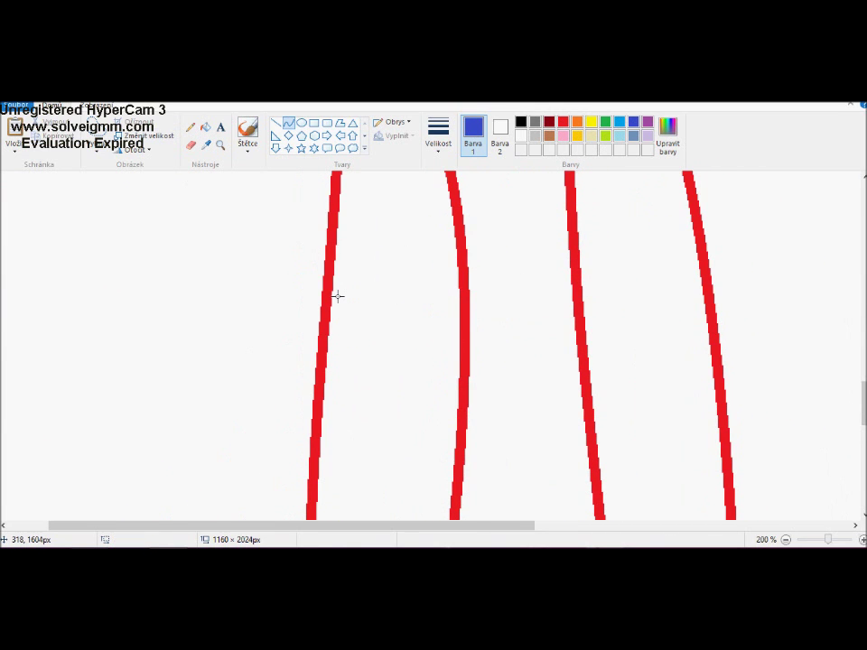
pyautogui.scroll(-3, 342, 351)
pyautogui.moveTo(292, 290); pyautogui.dragTo(459, 296)
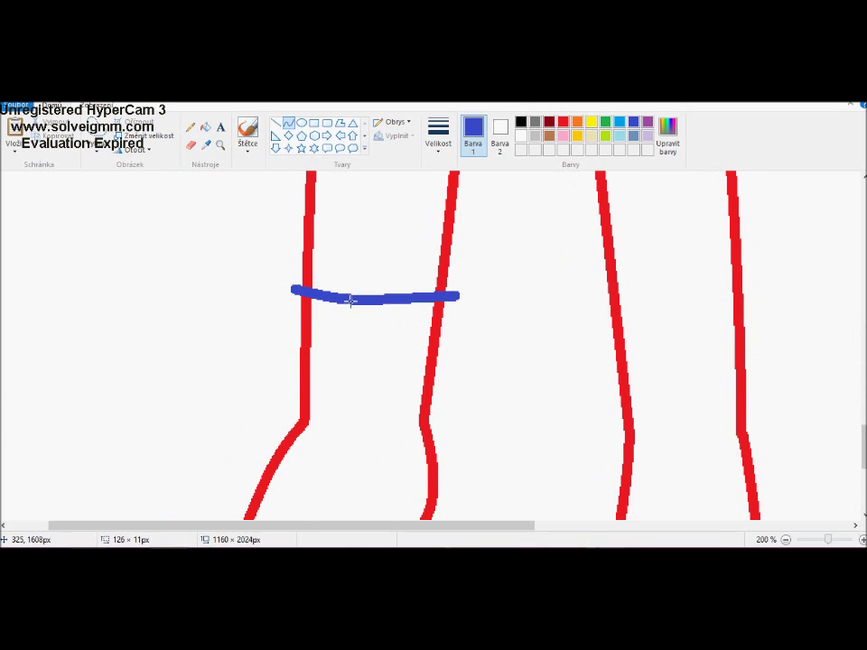
# Step: Complete this cuff with bulging sides and a curved lower edge in indigo, and clear the leg lines inside it
pyautogui.moveTo(451, 340); pyautogui.dragTo(453, 378)
pyautogui.moveTo(298, 259)
pyautogui.mouseDown()
pyautogui.moveTo(285, 332)
pyautogui.moveTo(456, 384)
pyautogui.mouseUp()
pyautogui.moveTo(371, 381); pyautogui.dragTo(371, 406)
pyautogui.moveTo(298, 384); pyautogui.dragTo(282, 366)
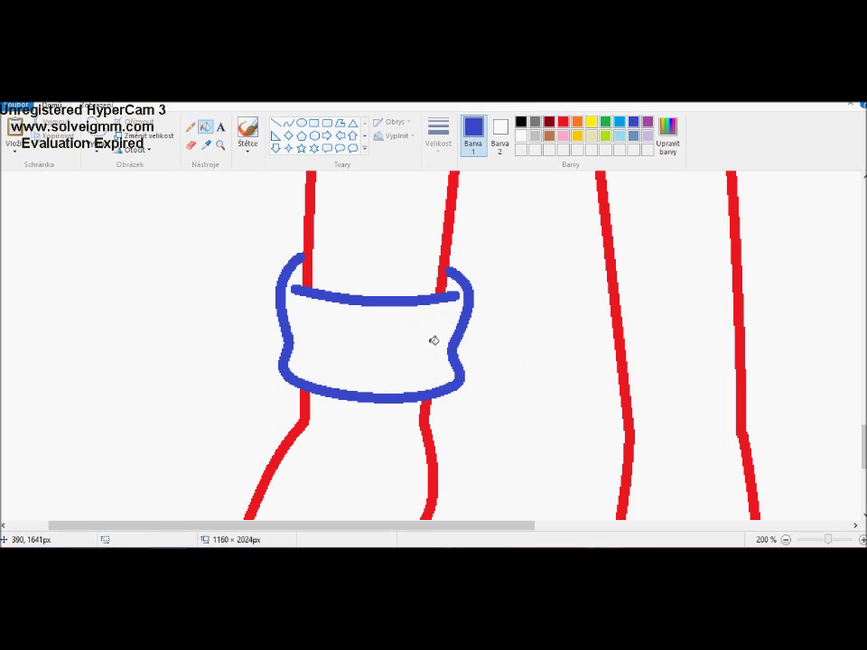
# Step: Draw a matching rolled cuff around the other ankle with indigo curves for its upper edge, sides and lower edge
pyautogui.moveTo(596, 316); pyautogui.dragTo(755, 302)
pyautogui.moveTo(673, 309); pyautogui.dragTo(673, 316)
pyautogui.moveTo(610, 298); pyautogui.dragTo(594, 366)
pyautogui.moveTo(600, 335)
pyautogui.mouseDown()
pyautogui.moveTo(581, 321)
pyautogui.moveTo(757, 318)
pyautogui.mouseUp()
pyautogui.scroll(-2, 596, 281)
pyautogui.moveTo(678, 327); pyautogui.dragTo(678, 336)
pyautogui.moveTo(745, 194)
pyautogui.mouseDown()
pyautogui.moveTo(764, 252)
pyautogui.moveTo(766, 233)
pyautogui.moveTo(763, 298)
pyautogui.mouseUp()
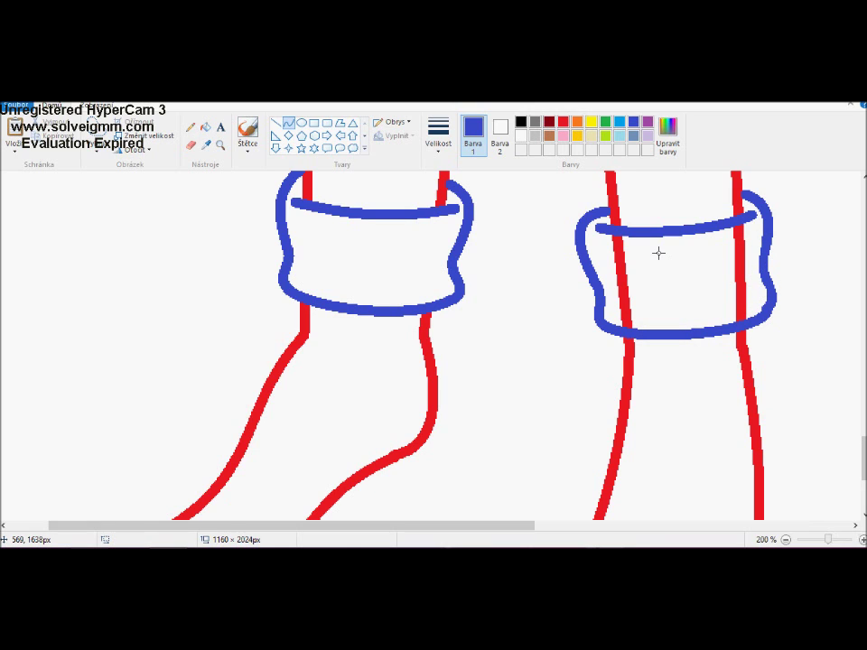
# Step: Clear the red leg lines inside the second cuff and go over the upper edges of both cuffs with indigo curves
pyautogui.rightClick(628, 256)
pyautogui.rightClick(744, 253)
pyautogui.click(288, 123)
pyautogui.moveTo(597, 237); pyautogui.dragTo(754, 224)
pyautogui.moveTo(677, 236); pyautogui.dragTo(718, 246)
pyautogui.scroll(2, 292, 288)
pyautogui.moveTo(289, 288); pyautogui.dragTo(456, 295)
pyautogui.moveTo(310, 303); pyautogui.dragTo(457, 308)
# Step: Add small indigo fabric folds at the knees and recolour the trouser leg outlines indigo
pyautogui.rightClick(188, 384)
pyautogui.click(188, 383)
pyautogui.click(206, 127)
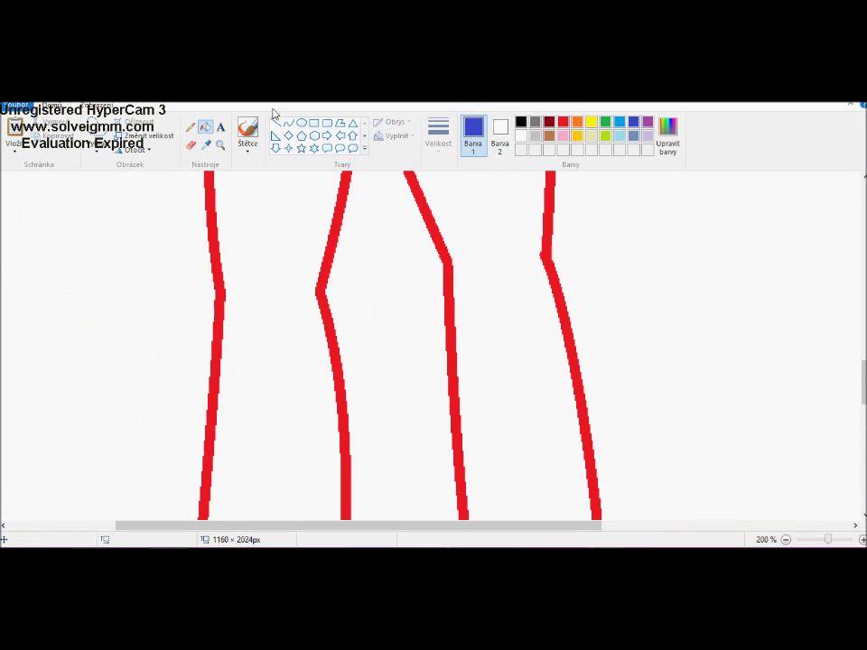
pyautogui.scroll(2, 316, 339)
pyautogui.scroll(-2, 316, 338)
pyautogui.click(340, 397)
pyautogui.click(220, 299)
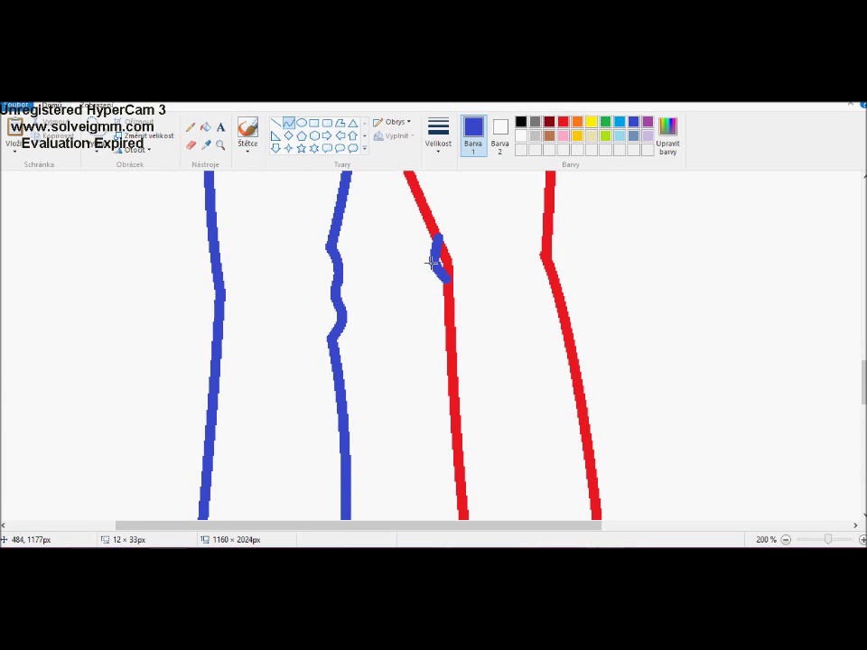
pyautogui.moveTo(555, 265); pyautogui.dragTo(552, 256)
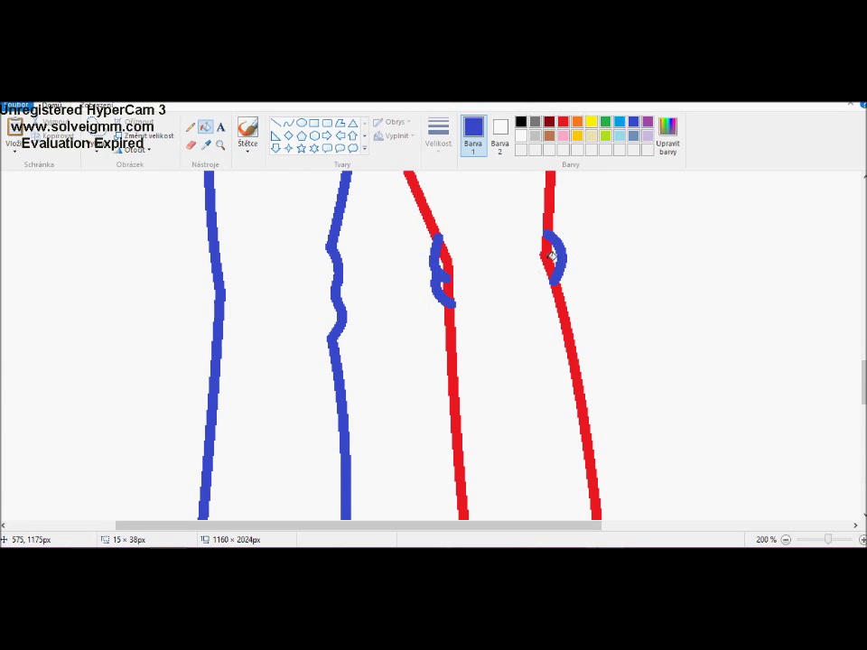
# Step: Draw a green shoulder strap between the shoulder line and the orange neckline, and make its upper end green
pyautogui.click(219, 144)
pyautogui.rightClick(93, 374)
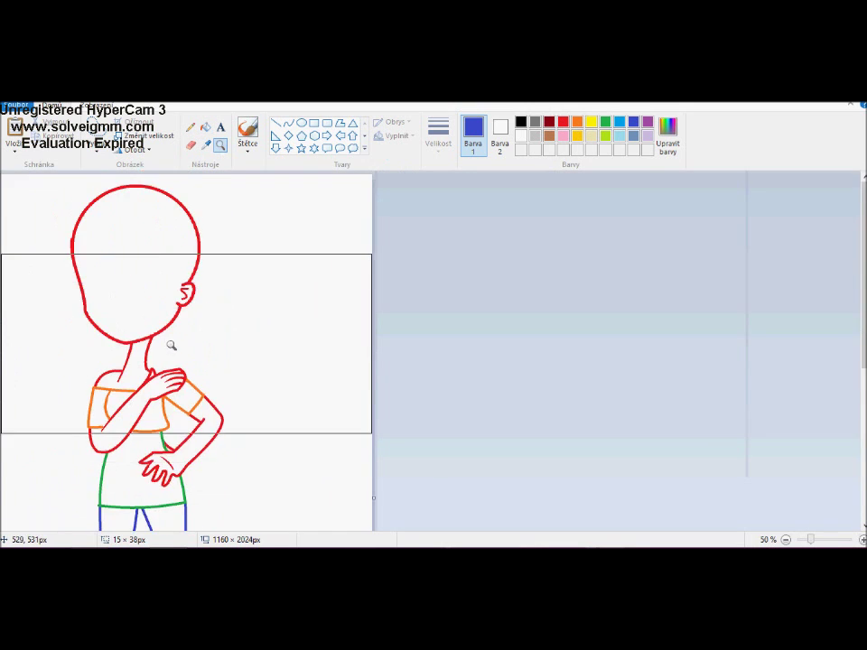
pyautogui.click(171, 345)
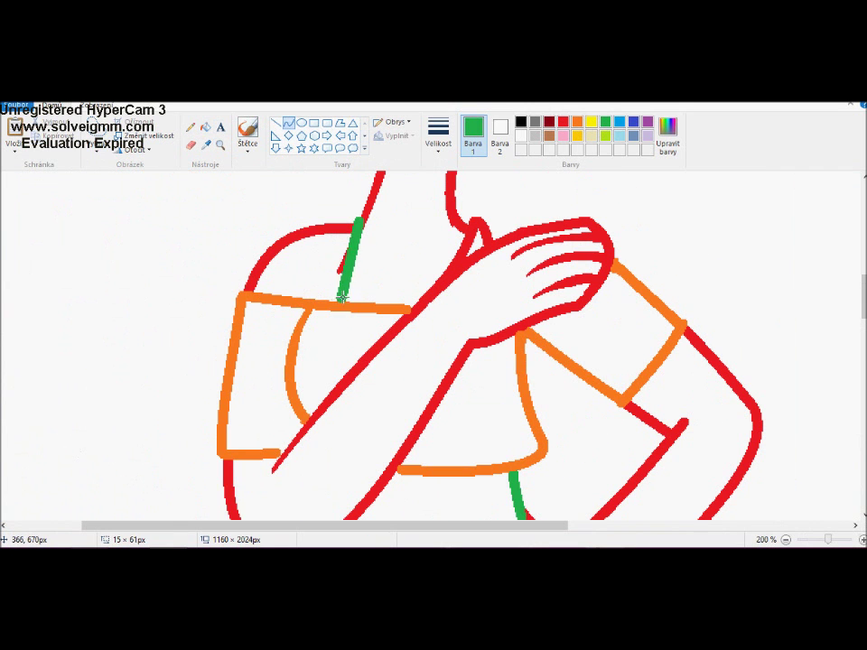
pyautogui.moveTo(349, 264); pyautogui.dragTo(343, 268)
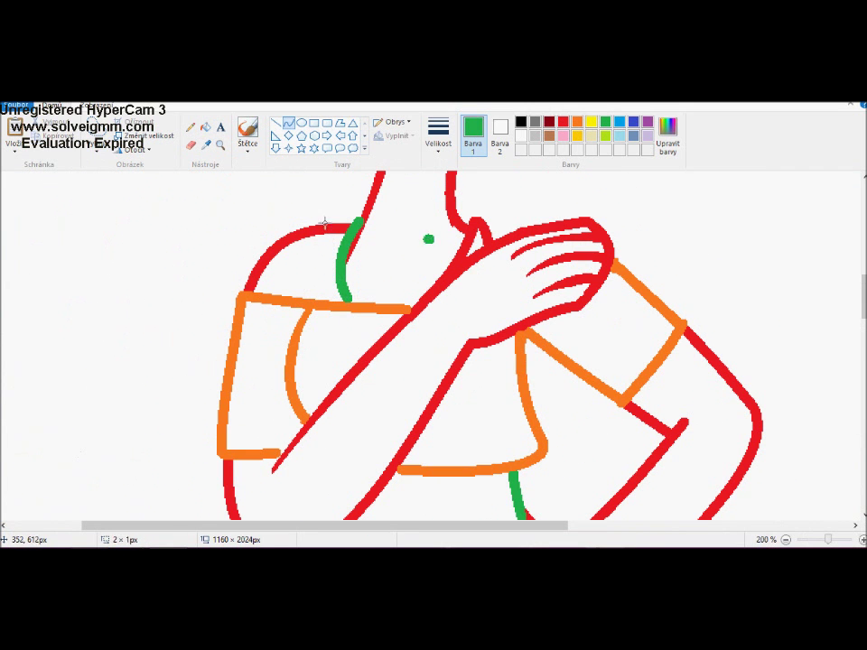
pyautogui.moveTo(332, 221); pyautogui.dragTo(312, 299)
pyautogui.click(205, 127)
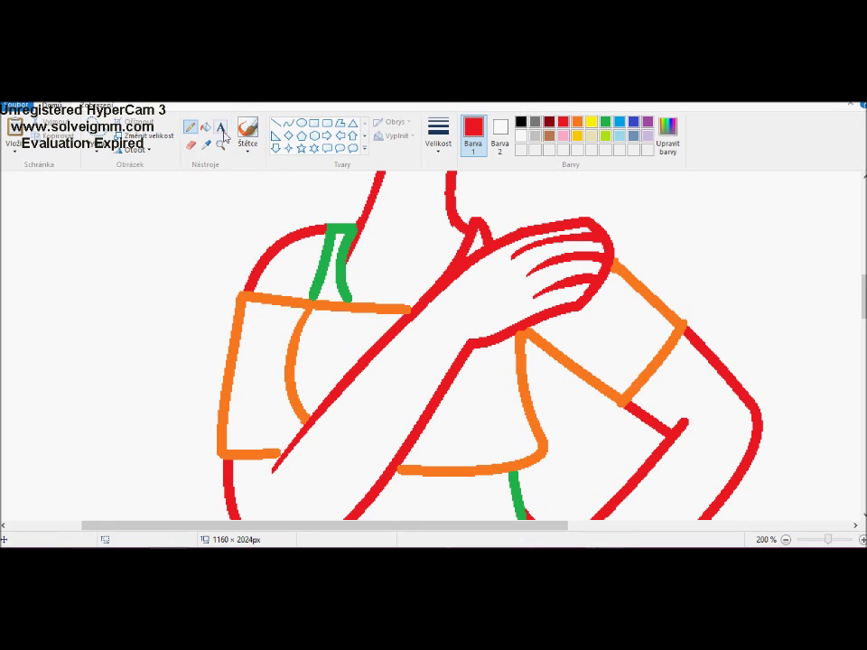
# Step: Draw thick shoe soles beneath both feet with orange curves
pyautogui.click(220, 144)
pyautogui.rightClick(263, 400)
pyautogui.scroll(2, 229, 334)
pyautogui.scroll(-2, 179, 459)
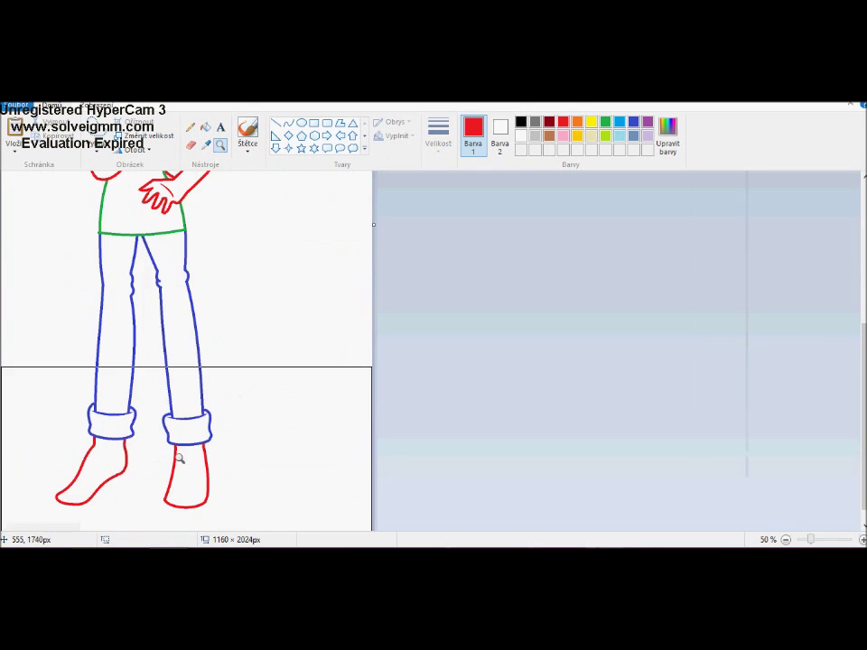
pyautogui.click(179, 459)
pyautogui.scroll(-3, 446, 211)
pyautogui.moveTo(63, 323)
pyautogui.mouseDown()
pyautogui.moveTo(78, 360)
pyautogui.moveTo(265, 286)
pyautogui.mouseUp()
pyautogui.moveTo(164, 305); pyautogui.dragTo(150, 380)
pyautogui.moveTo(266, 287); pyautogui.dragTo(340, 215)
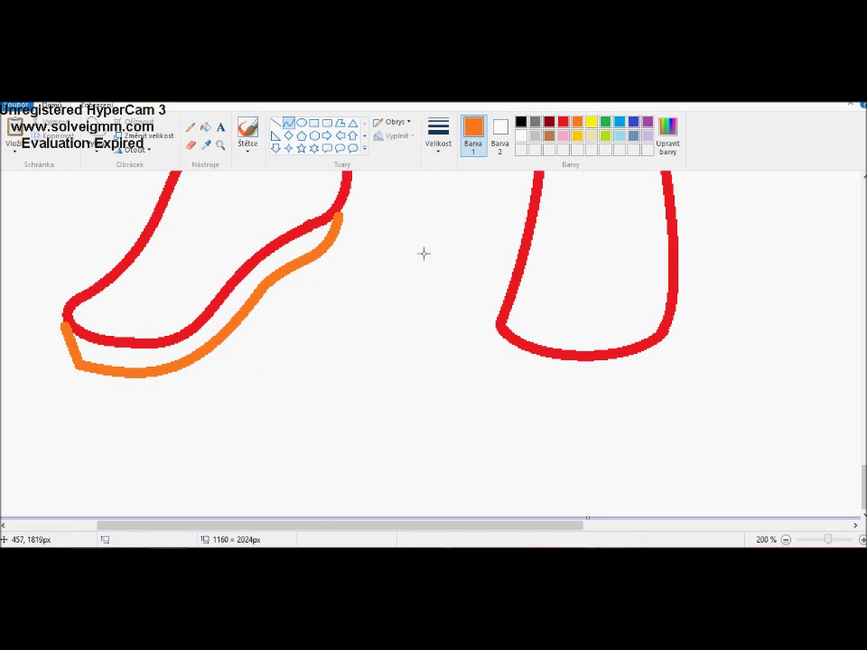
pyautogui.moveTo(504, 371)
pyautogui.mouseDown()
pyautogui.moveTo(654, 373)
pyautogui.moveTo(662, 385)
pyautogui.moveTo(638, 384)
pyautogui.mouseUp()
# Step: Draw the toe cap, heel-side ankle edge and instep opening of the side-turned shoe with orange curves
pyautogui.scroll(3, 403, 368)
pyautogui.scroll(-2, 403, 367)
pyautogui.moveTo(102, 362)
pyautogui.mouseDown()
pyautogui.moveTo(171, 414)
pyautogui.moveTo(123, 348)
pyautogui.mouseUp()
pyautogui.scroll(2, 236, 352)
pyautogui.moveTo(207, 244); pyautogui.dragTo(204, 295)
pyautogui.moveTo(283, 261)
pyautogui.mouseDown()
pyautogui.moveTo(164, 465)
pyautogui.moveTo(285, 258)
pyautogui.mouseUp()
pyautogui.hotkey('ctrl', 'z')
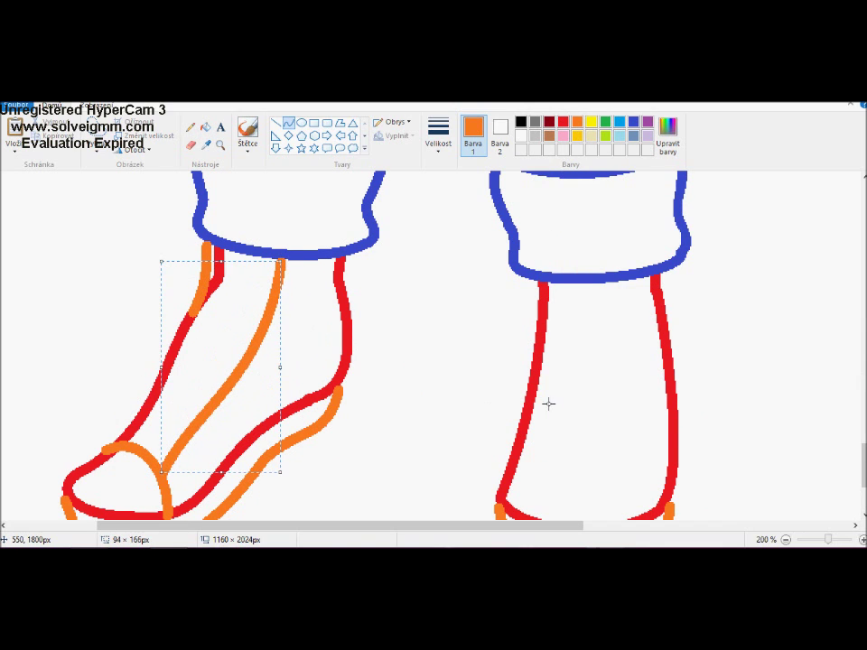
# Step: Draw a rounded toe cap and two upright instep lines on the front-facing shoe in orange
pyautogui.scroll(-2, 576, 339)
pyautogui.moveTo(510, 359); pyautogui.dragTo(674, 396)
pyautogui.moveTo(592, 377); pyautogui.dragTo(587, 312)
pyautogui.moveTo(618, 187); pyautogui.dragTo(618, 368)
pyautogui.hotkey('ctrl', 'z')
pyautogui.moveTo(542, 334); pyautogui.dragTo(558, 199)
pyautogui.moveTo(635, 192); pyautogui.dragTo(647, 348)
pyautogui.rightClick(654, 331)
pyautogui.press('Escape')
# Step: Recolour the red outlines of both feet orange with the fill tool
pyautogui.click(206, 127)
pyautogui.scroll(-2, 654, 333)
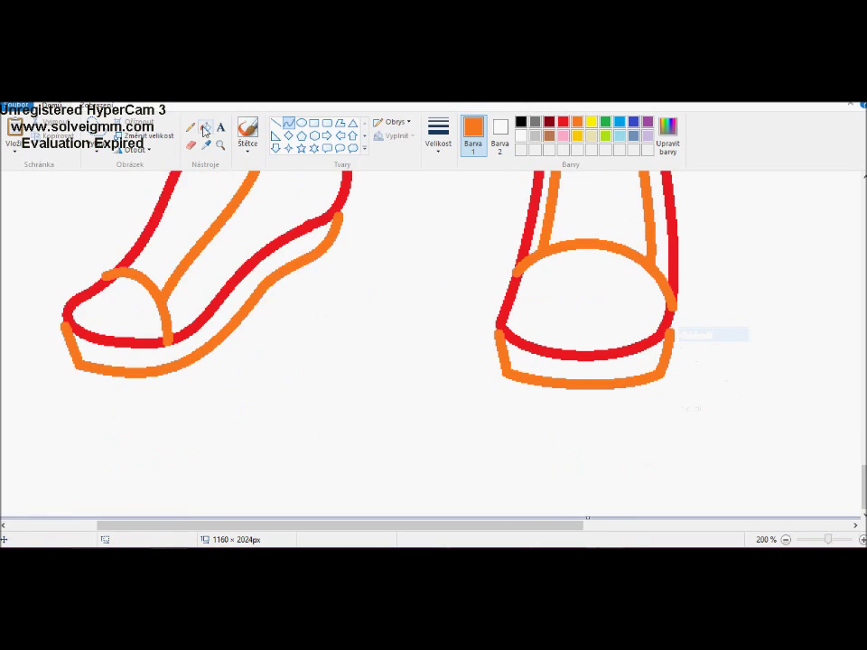
pyautogui.click(236, 327)
pyautogui.scroll(2, 402, 358)
pyautogui.click(504, 411)
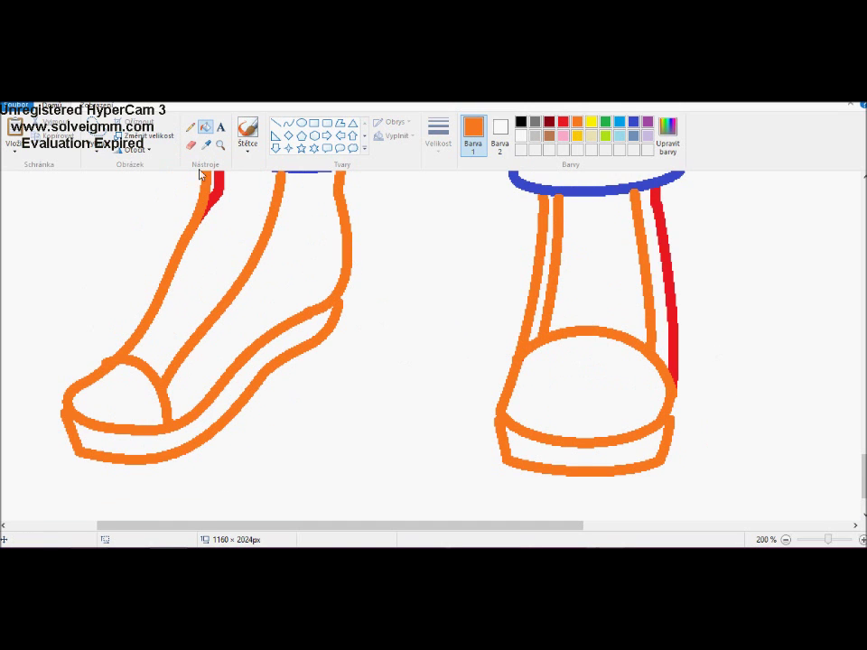
pyautogui.click(671, 298)
# Step: Enlarge the canvas to 1360 × 2512 px and move the whole figure right and down to free space around the head
pyautogui.click(218, 148)
pyautogui.scroll(-2, 228, 433)
pyautogui.scroll(2, 360, 192)
pyautogui.rightClick(148, 398)
pyautogui.click(619, 121)
pyautogui.scroll(-4, 298, 339)
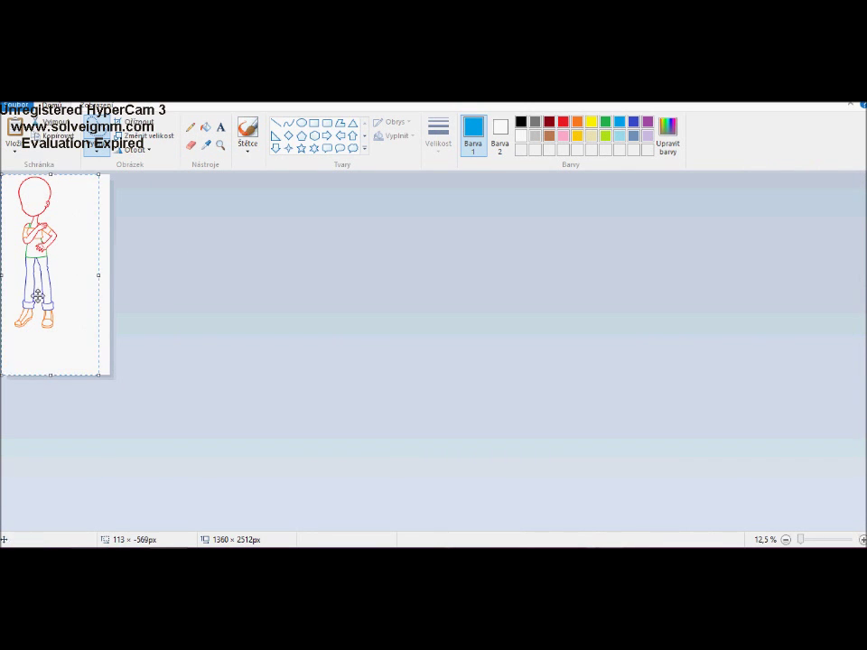
pyautogui.scroll(3, 227, 261)
# Step: Outline the crown of the hair and the pointed fringe across the forehead with light-blue curves
pyautogui.click(288, 122)
pyautogui.moveTo(496, 323); pyautogui.dragTo(341, 213)
pyautogui.moveTo(531, 379)
pyautogui.mouseDown()
pyautogui.moveTo(440, 216)
pyautogui.moveTo(401, 221)
pyautogui.mouseUp()
pyautogui.moveTo(328, 242); pyautogui.dragTo(165, 190)
pyautogui.scroll(-2, 164, 357)
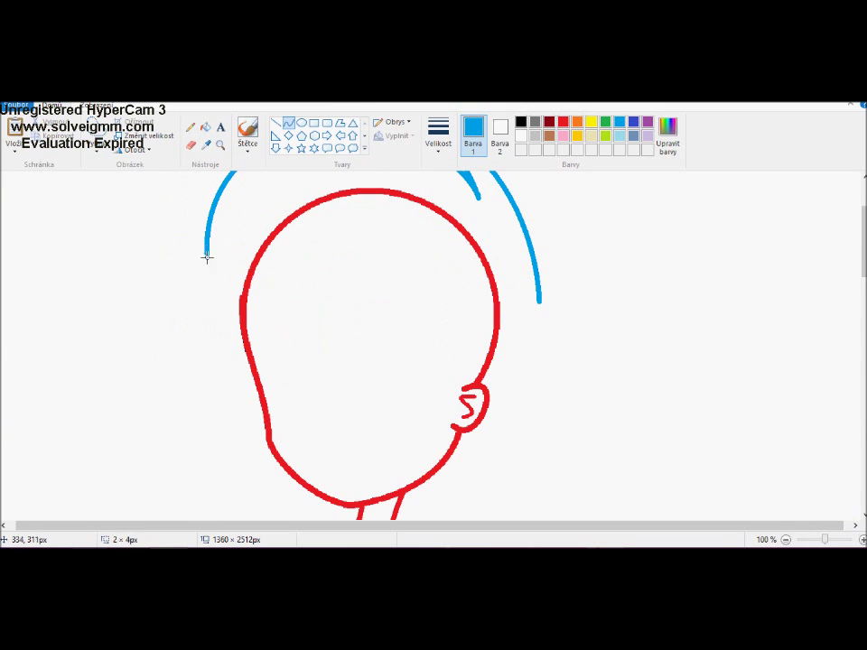
pyautogui.moveTo(342, 338); pyautogui.dragTo(451, 312)
pyautogui.moveTo(451, 312); pyautogui.dragTo(408, 345)
pyautogui.scroll(-2, 440, 240)
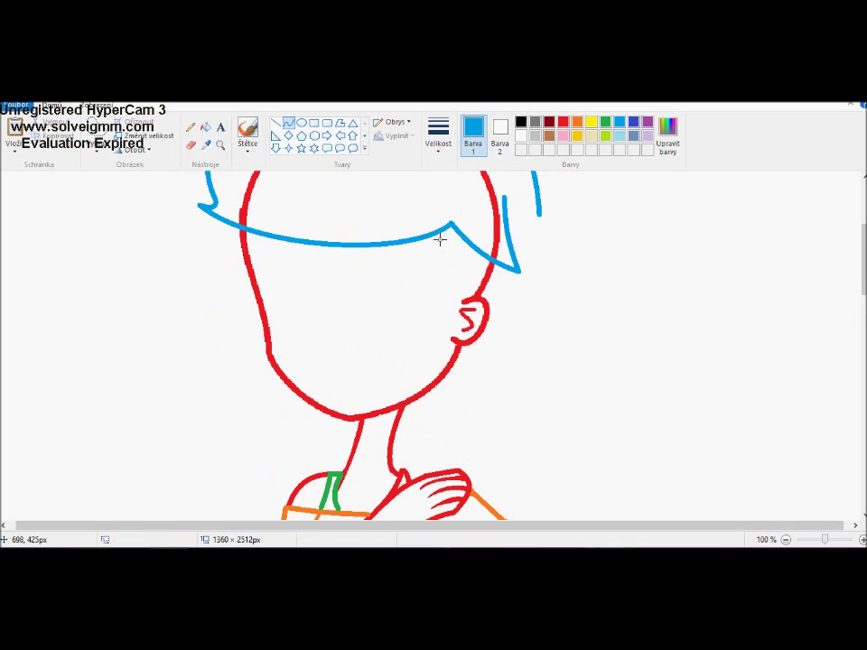
# Step: Draw light-blue hair locks beside the ear and jaw and a long strand along the far side of the face
pyautogui.moveTo(436, 296); pyautogui.dragTo(441, 298)
pyautogui.moveTo(407, 425)
pyautogui.mouseDown()
pyautogui.moveTo(465, 364)
pyautogui.moveTo(436, 433)
pyautogui.mouseUp()
pyautogui.moveTo(495, 262); pyautogui.dragTo(500, 325)
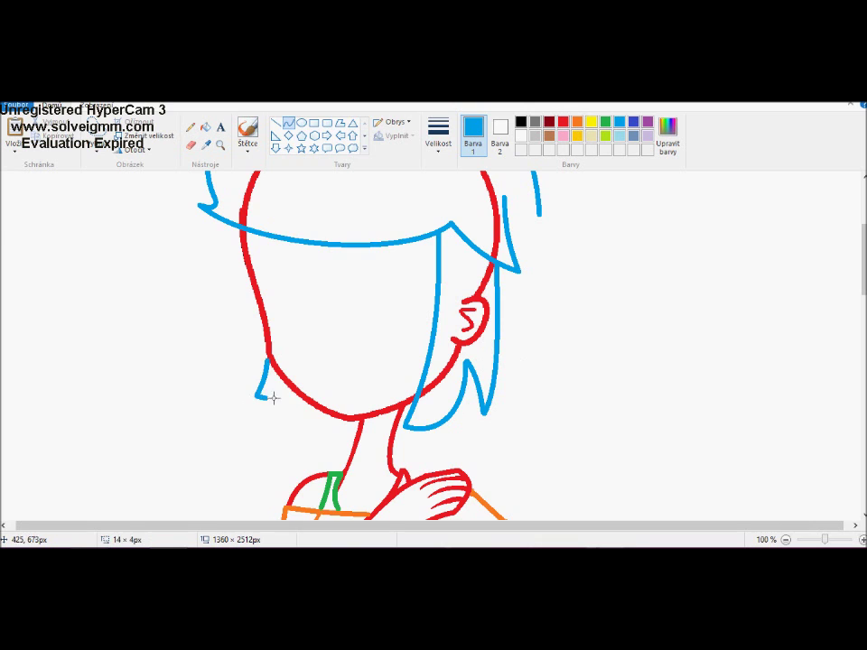
pyautogui.scroll(2, 554, 294)
pyautogui.moveTo(218, 392); pyautogui.dragTo(215, 513)
pyautogui.scroll(-2, 235, 380)
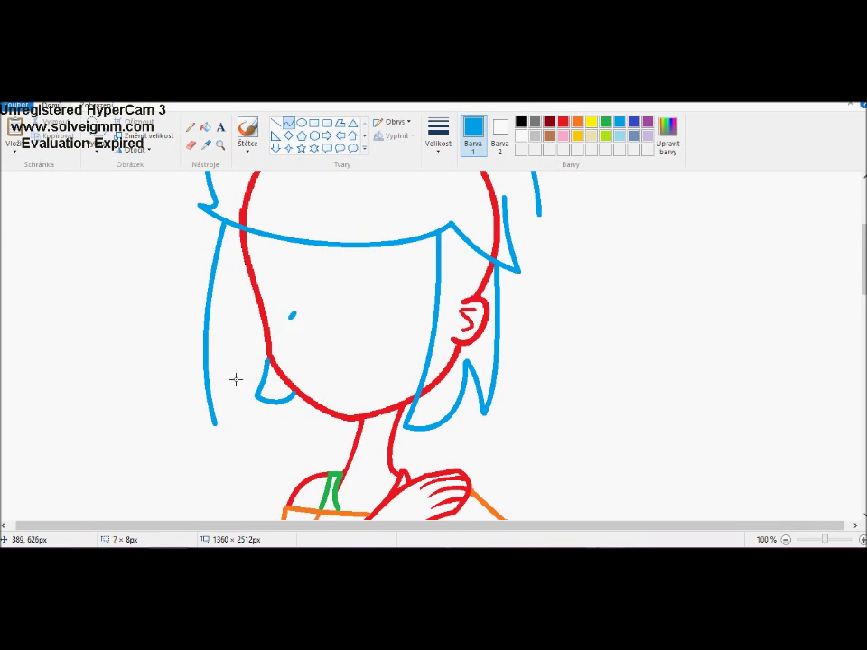
# Step: Extend the long hair down both sides of the body with light-blue curves that end in tips behind the legs
pyautogui.scroll(-8, 231, 446)
pyautogui.moveTo(218, 425)
pyautogui.mouseDown()
pyautogui.moveTo(231, 446)
pyautogui.moveTo(245, 385)
pyautogui.moveTo(199, 381)
pyautogui.moveTo(195, 333)
pyautogui.moveTo(290, 442)
pyautogui.mouseUp()
pyautogui.scroll(-2, 195, 333)
pyautogui.moveTo(230, 373); pyautogui.dragTo(215, 414)
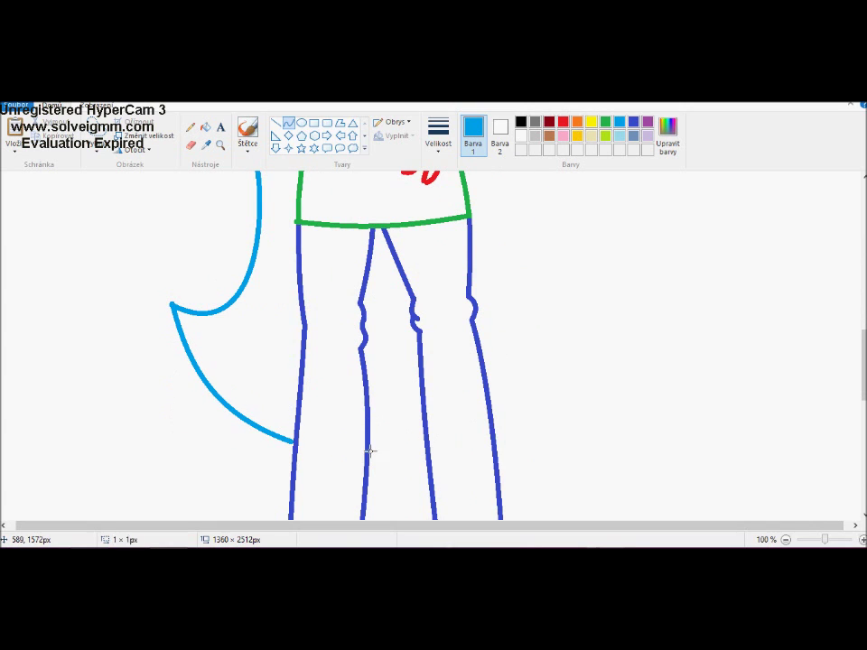
pyautogui.scroll(2, 588, 271)
pyautogui.moveTo(495, 432)
pyautogui.mouseDown()
pyautogui.moveTo(588, 271)
pyautogui.moveTo(546, 398)
pyautogui.moveTo(595, 430)
pyautogui.moveTo(542, 309)
pyautogui.mouseUp()
# Step: Try to clear the red head outline and ear hidden behind the hair
pyautogui.scroll(7, 545, 398)
pyautogui.scroll(-4, 594, 430)
pyautogui.scroll(2, 542, 309)
pyautogui.scroll(4, 282, 271)
pyautogui.click(220, 145)
pyautogui.rightClick(283, 271)
pyautogui.click(86, 180)
pyautogui.scroll(-1, 483, 290)
pyautogui.scroll(-14, 483, 289)
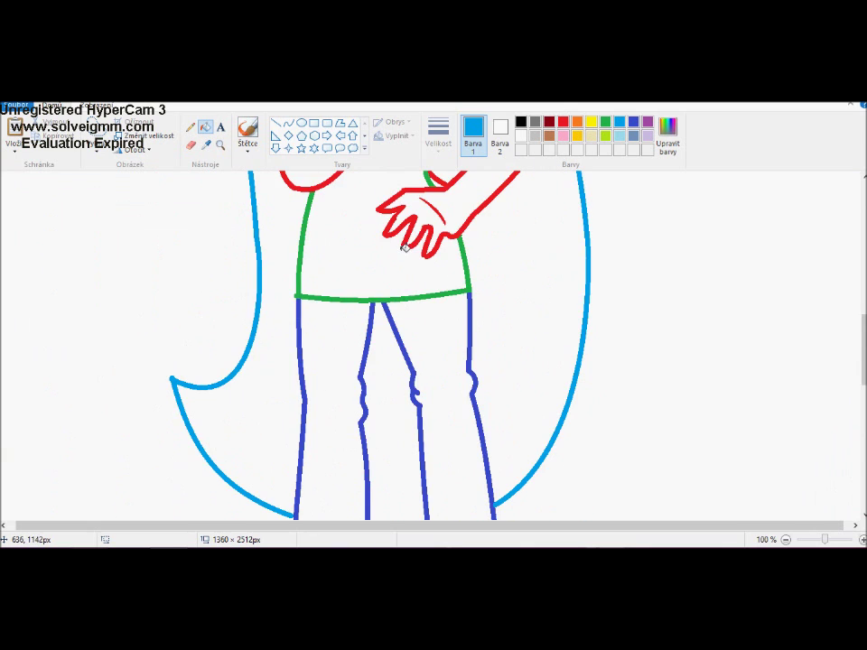
pyautogui.scroll(-11, 405, 247)
pyautogui.scroll(13, 417, 271)
pyautogui.click(221, 145)
pyautogui.rightClick(107, 320)
pyautogui.click(108, 262)
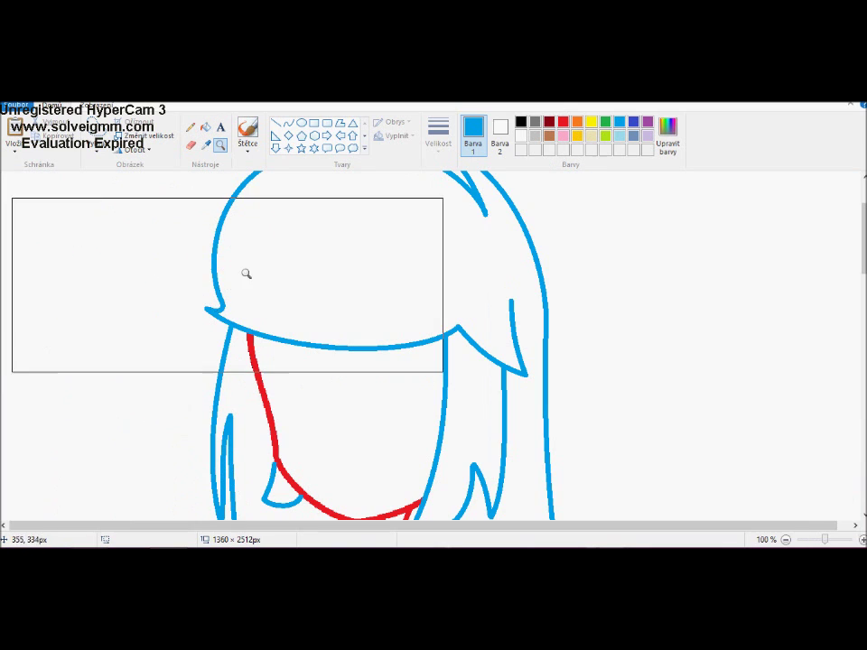
# Step: Undo the clearing of the head outline and draw a pointed pink unicorn horn with a curved base on the forehead
pyautogui.click(288, 123)
pyautogui.hotkey('ctrl', 'y')
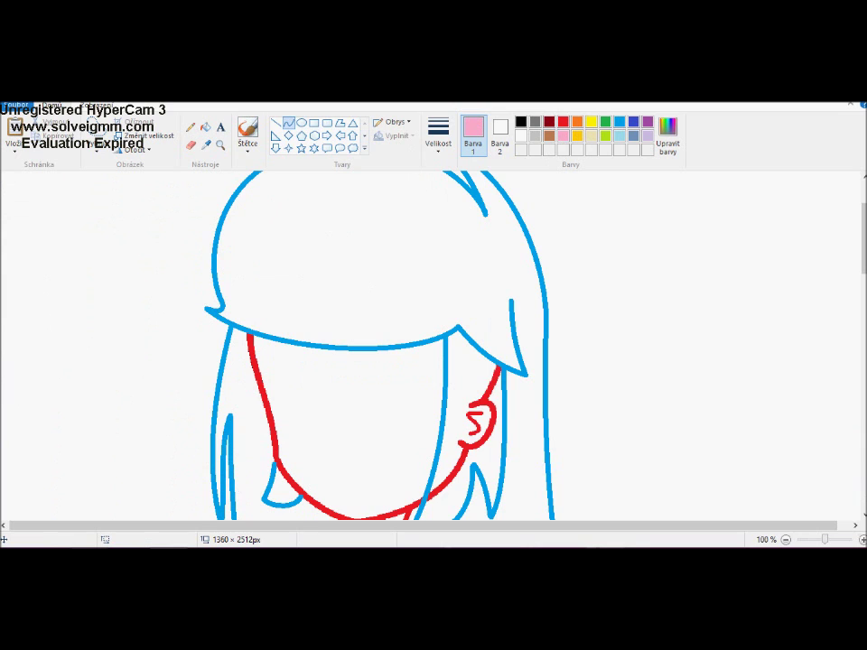
pyautogui.hotkey('ctrl', 'y')
pyautogui.moveTo(339, 218); pyautogui.dragTo(300, 236)
pyautogui.click(439, 136)
pyautogui.click(441, 245)
pyautogui.scroll(2, 298, 210)
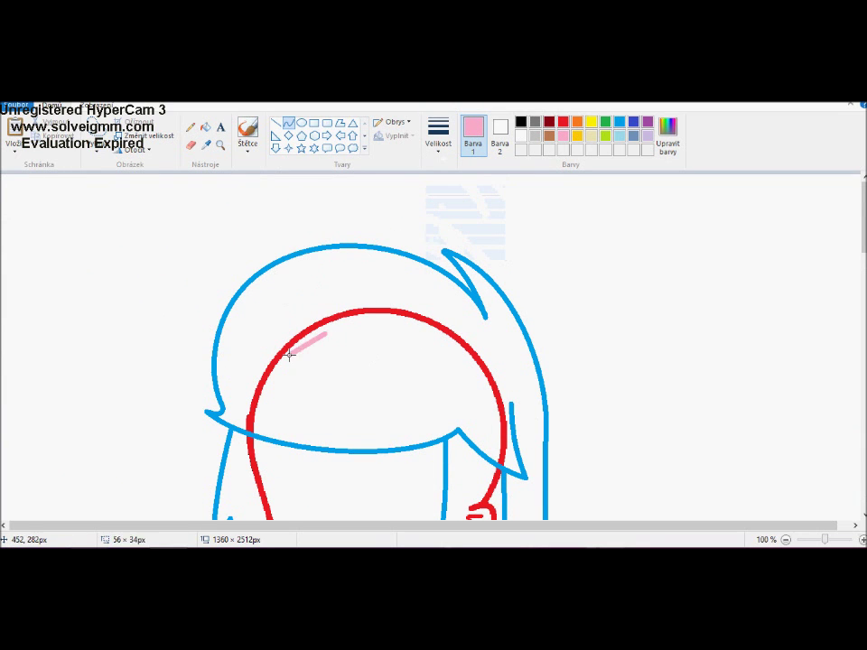
pyautogui.moveTo(301, 353); pyautogui.dragTo(335, 331)
pyautogui.moveTo(316, 341); pyautogui.dragTo(264, 176)
# Step: Clear the red head outline that lies behind the hair
pyautogui.click(205, 127)
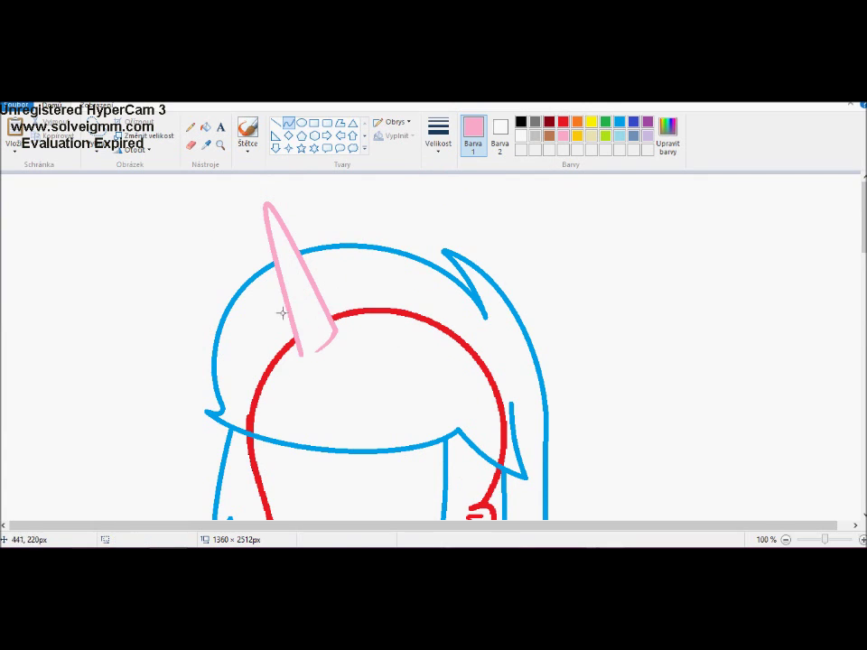
pyautogui.scroll(-3, 402, 329)
pyautogui.scroll(3, 446, 357)
pyautogui.hotkey('ctrl', 'z')
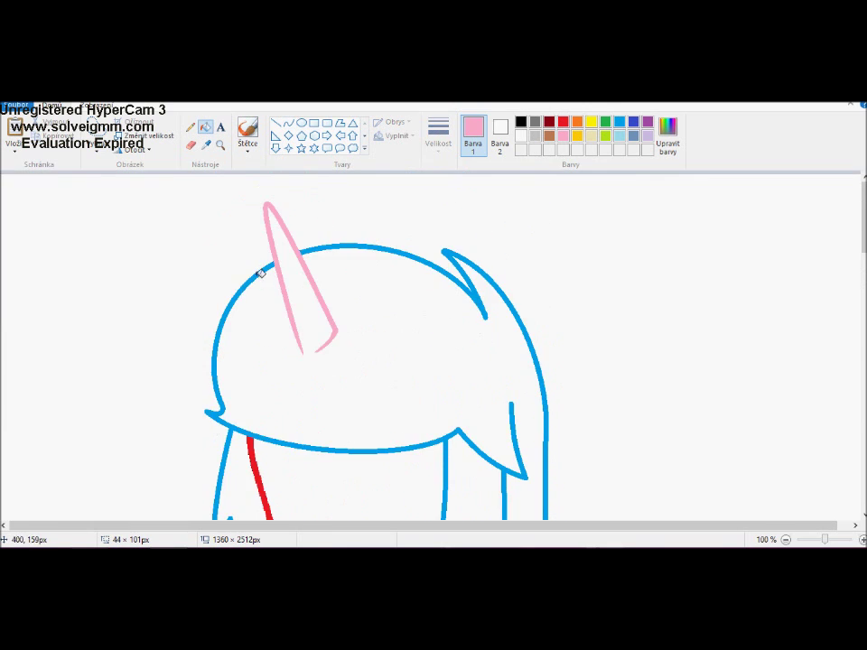
pyautogui.hotkey('ctrl', 'pageup')
pyautogui.moveTo(410, 199); pyautogui.dragTo(390, 235)
pyautogui.moveTo(418, 344); pyautogui.dragTo(424, 355)
pyautogui.moveTo(492, 371); pyautogui.dragTo(454, 423)
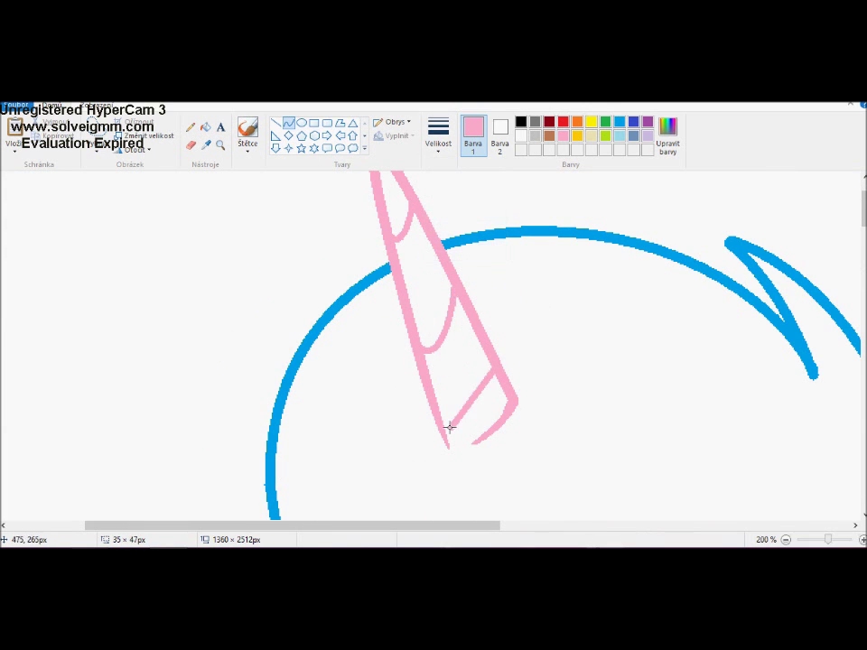
pyautogui.hotkey('ctrl', 'z')
# Step: Draw three thin curved pink ridges across the horn
pyautogui.scroll(1, 339, 324)
pyautogui.hscroll(-2, 339, 324)
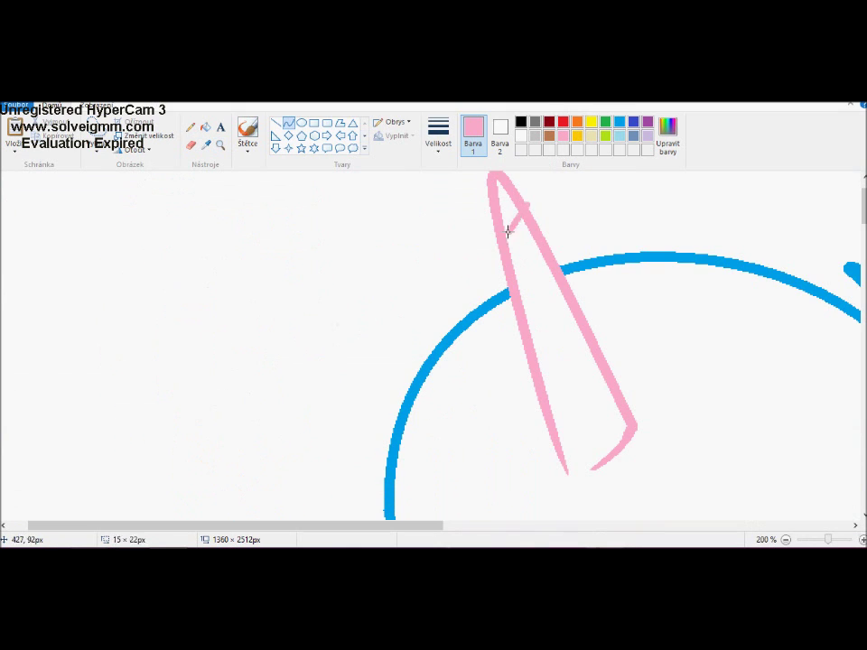
pyautogui.click(220, 144)
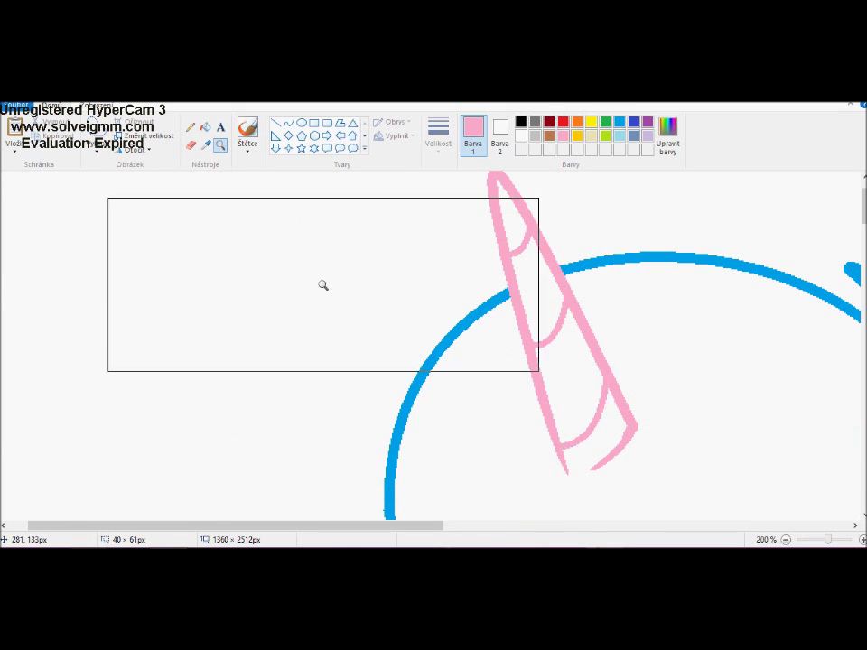
pyautogui.rightClick(323, 286)
# Step: Sample the dark purple mane outline from the reference pony and recolour the hair outlines with it
pyautogui.click(149, 281)
pyautogui.click(217, 351)
pyautogui.click(206, 126)
pyautogui.click(206, 145)
pyautogui.click(800, 300)
pyautogui.click(519, 289)
pyautogui.scroll(-15, 201, 349)
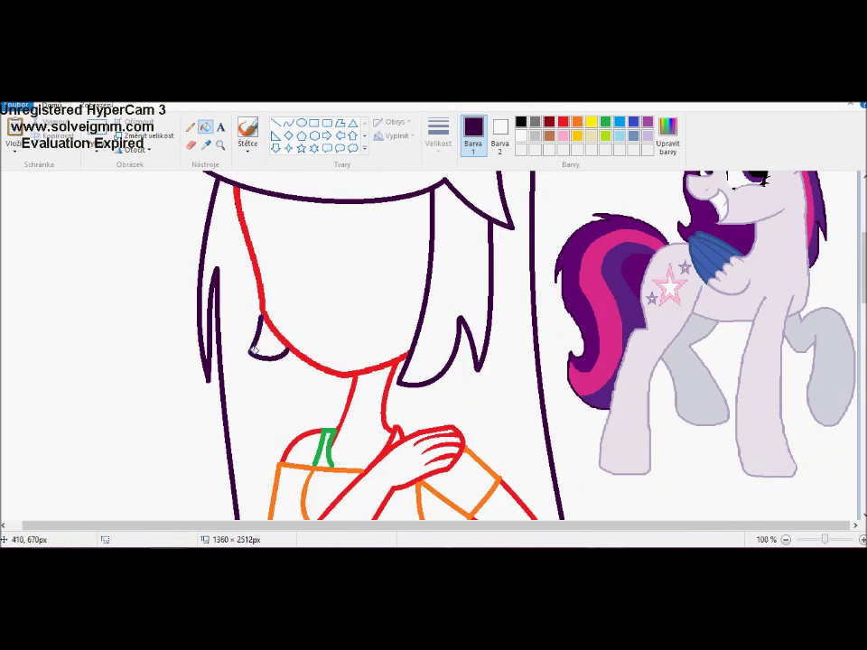
# Step: Fill the hair sections around the face with the purple of the reference pony's mane
pyautogui.scroll(5, 361, 361)
pyautogui.scroll(-4, 407, 363)
pyautogui.click(407, 363)
pyautogui.scroll(5, 408, 363)
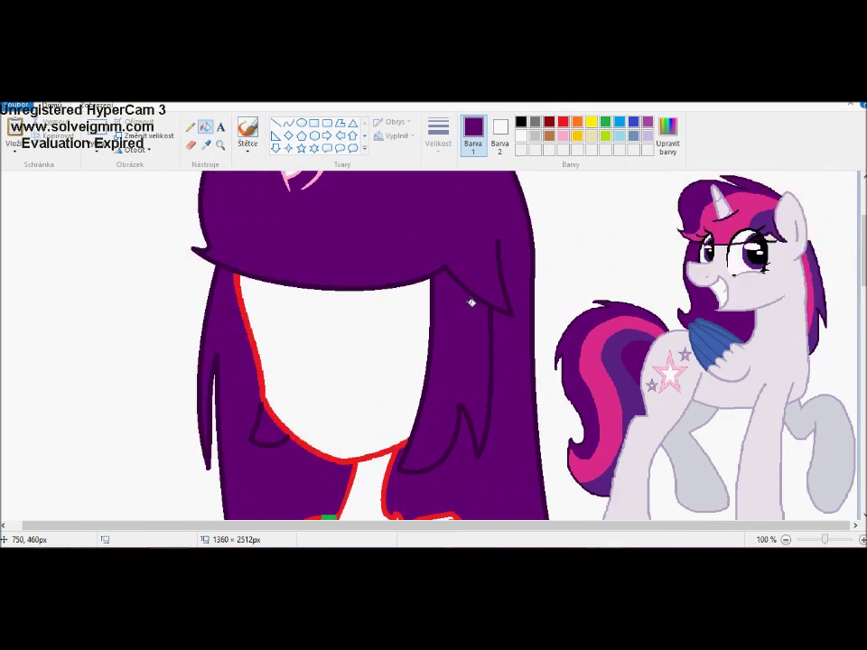
pyautogui.scroll(2, 471, 302)
# Step: Sample the pony's pale body colour and close the gap at the horn's base with a thin pencil line
pyautogui.click(206, 145)
pyautogui.click(786, 425)
pyautogui.click(221, 145)
pyautogui.click(298, 234)
pyautogui.click(354, 354)
pyautogui.click(190, 126)
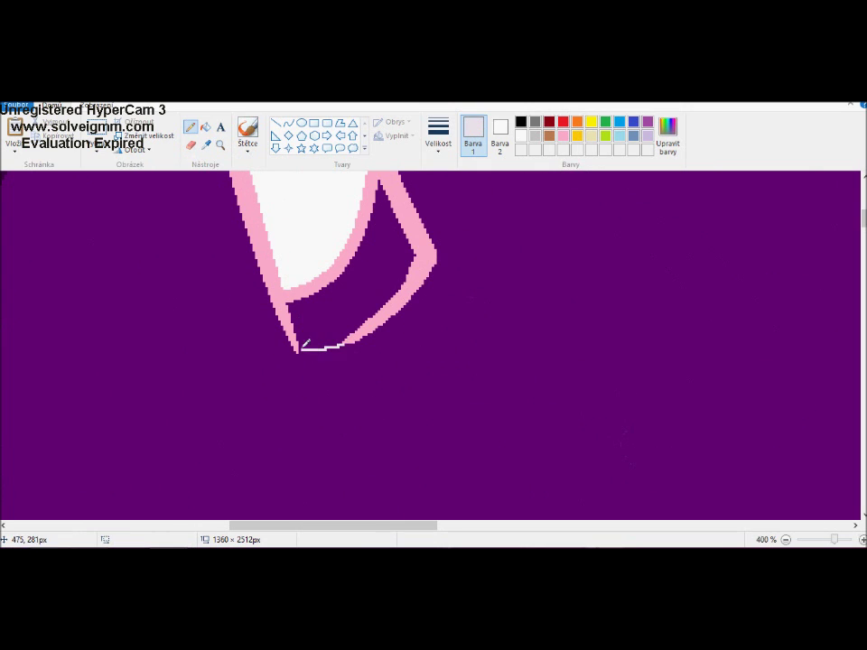
# Step: Fill the horn and the bent arm with the reference pony's pale body colour
pyautogui.click(206, 126)
pyautogui.click(323, 242)
pyautogui.click(220, 145)
pyautogui.rightClick(223, 281)
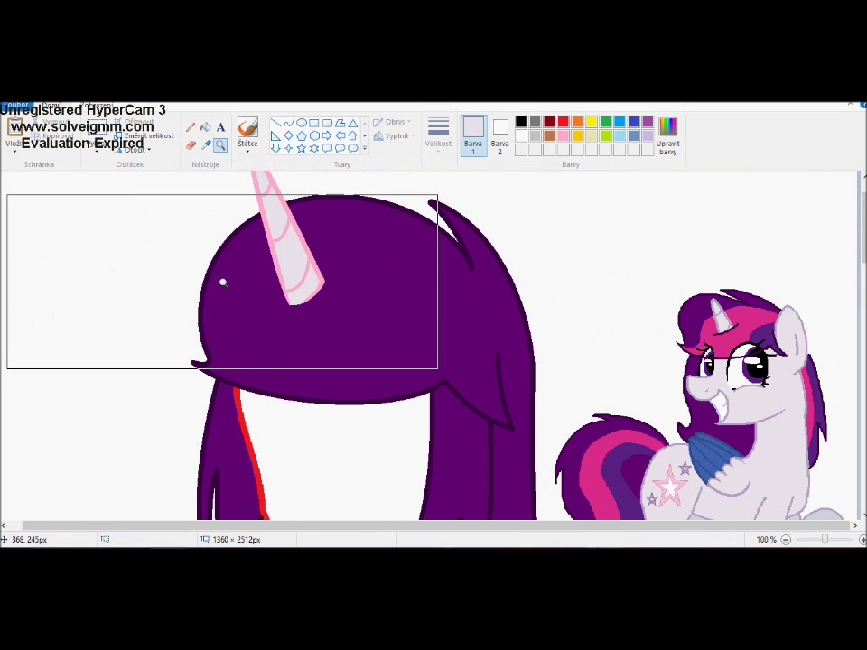
pyautogui.scroll(-12, 222, 281)
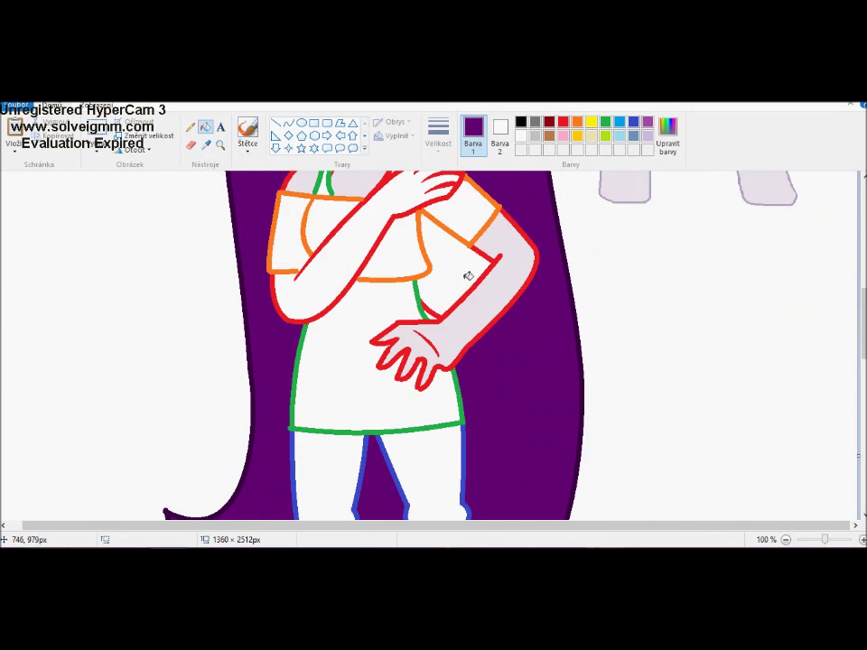
# Step: Mix a custom brown and a custom peach, recolour the skin outlines brown and fill the skin areas with peach
pyautogui.scroll(6, 406, 262)
pyautogui.click(668, 135)
pyautogui.click(447, 237)
pyautogui.click(571, 309)
pyautogui.click(316, 407)
pyautogui.scroll(-3, 389, 361)
pyautogui.click(397, 307)
pyautogui.click(411, 434)
pyautogui.scroll(-5, 402, 312)
pyautogui.scroll(5, 402, 312)
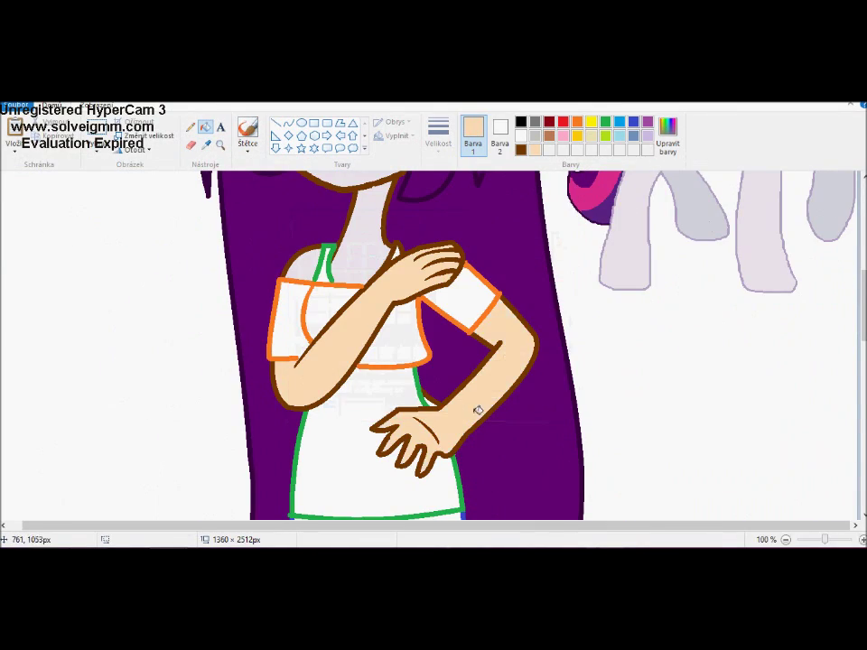
# Step: Recolour the horn's outlines with the pony's body outline colour and draw a dark purple curve across the horn's base
pyautogui.scroll(-5, 317, 268)
pyautogui.scroll(8, 469, 349)
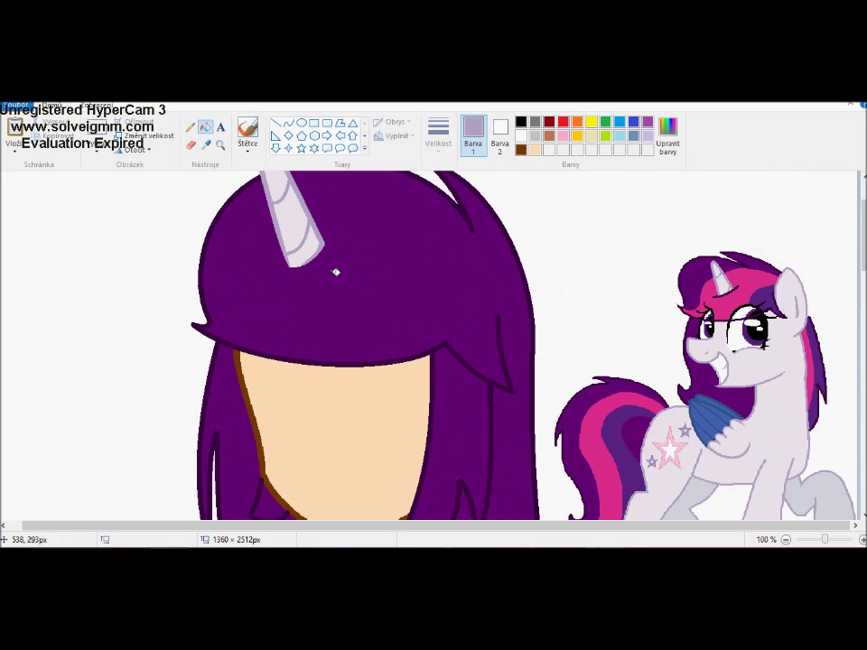
pyautogui.click(223, 206)
pyautogui.moveTo(276, 266); pyautogui.dragTo(323, 236)
pyautogui.rightClick(296, 227)
pyautogui.press('Escape')
pyautogui.click(205, 127)
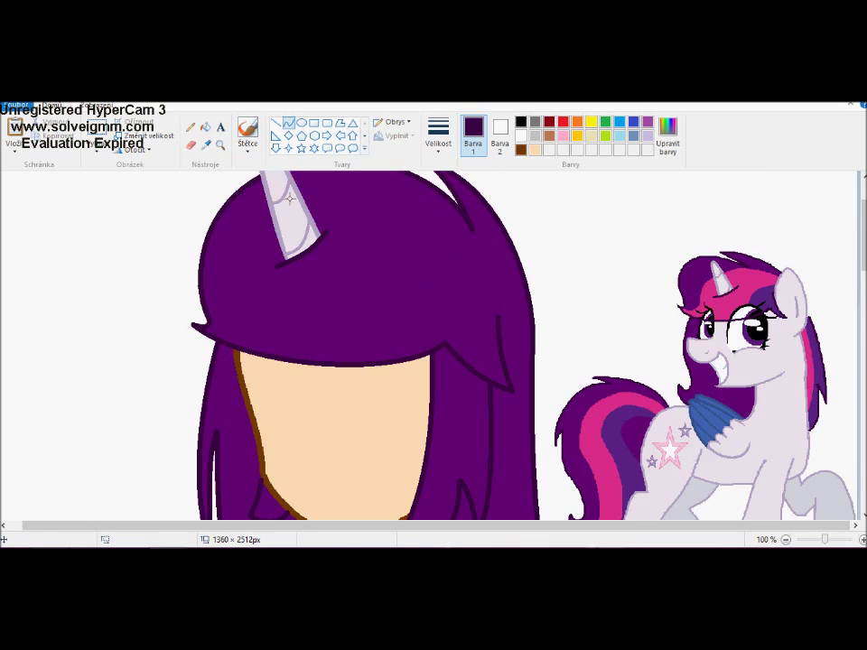
# Step: Paste the top and trousers colour reference images below the reference pony, beside the figure
pyautogui.scroll(-5, 350, 271)
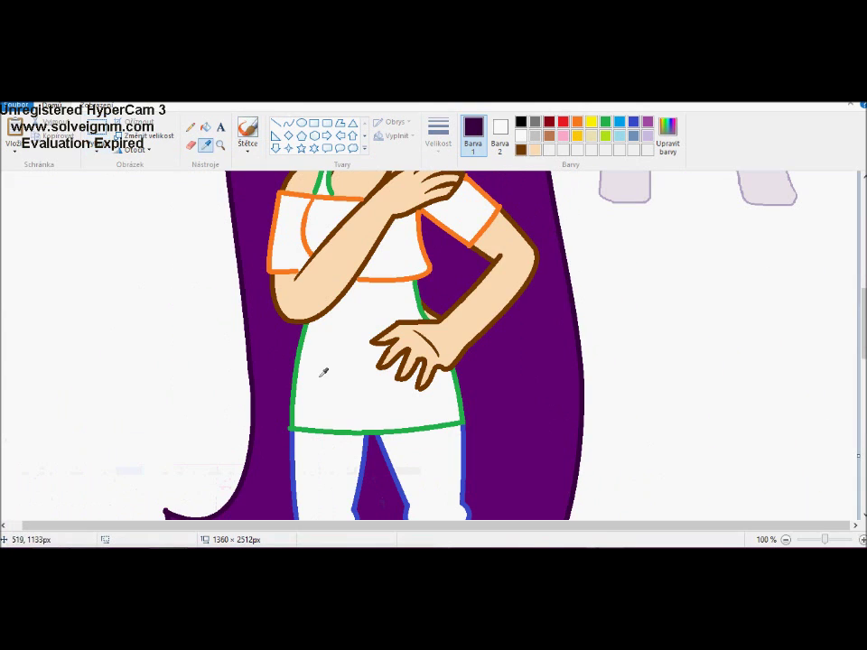
pyautogui.hotkey('ctrl', 'v')
pyautogui.moveTo(65, 167); pyautogui.dragTo(592, 447)
# Step: Sample the dark navy from the trousers reference and colour the trousers and rolled cuffs with it, using darker navy outlines
pyautogui.click(664, 439)
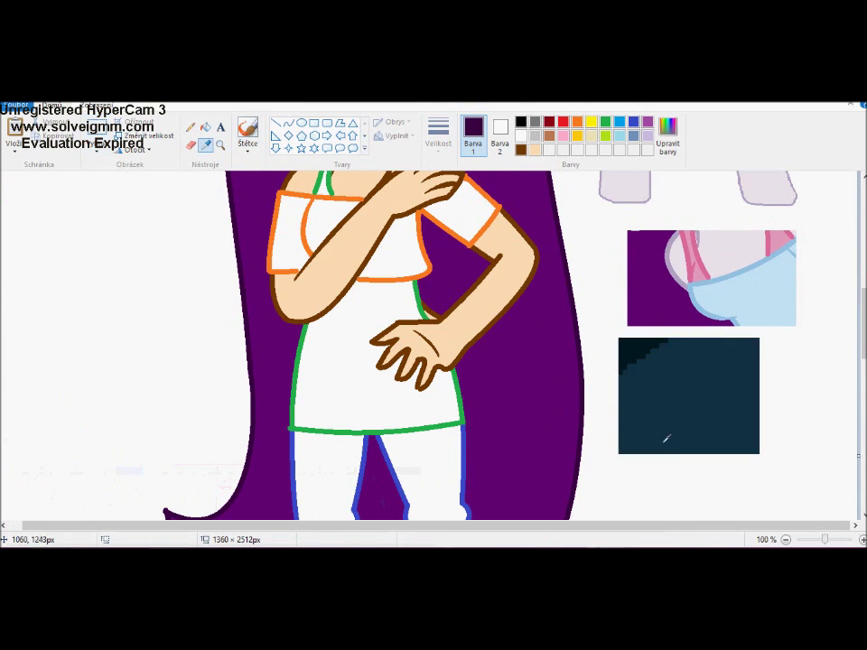
pyautogui.scroll(-4, 468, 332)
pyautogui.click(206, 126)
pyautogui.click(413, 330)
pyautogui.click(411, 335)
pyautogui.scroll(-5, 390, 349)
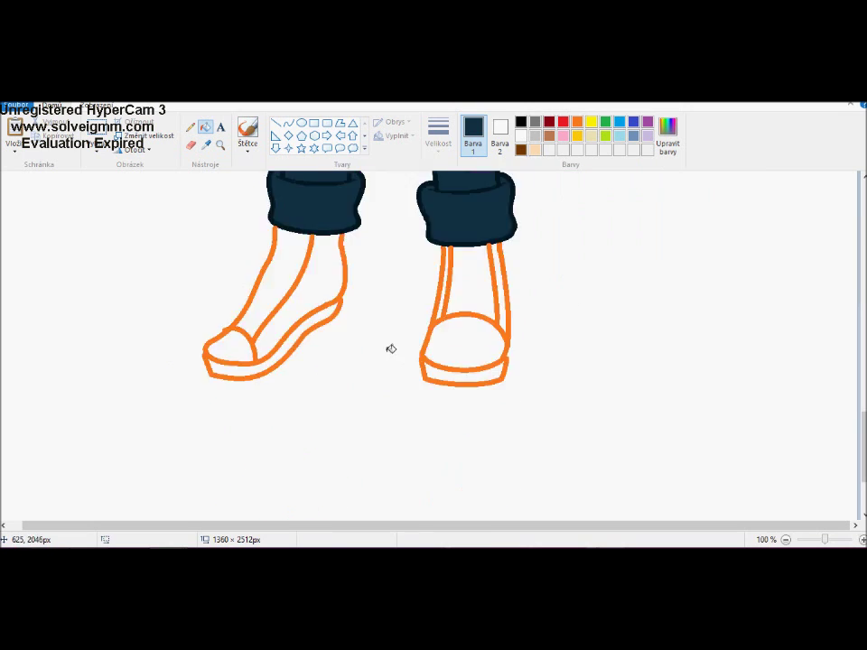
# Step: Paste the shoe colour reference beside the figure's torso and sample its dark pink outline
pyautogui.scroll(8, 389, 349)
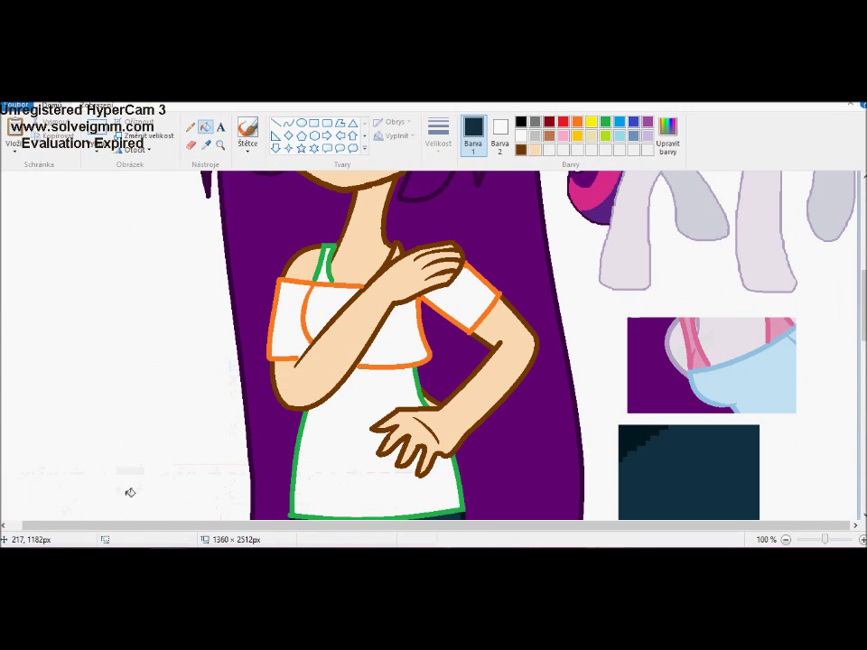
pyautogui.hotkey('ctrl', 'v')
pyautogui.moveTo(91, 271)
pyautogui.mouseDown()
pyautogui.moveTo(140, 354)
pyautogui.moveTo(126, 389)
pyautogui.mouseUp()
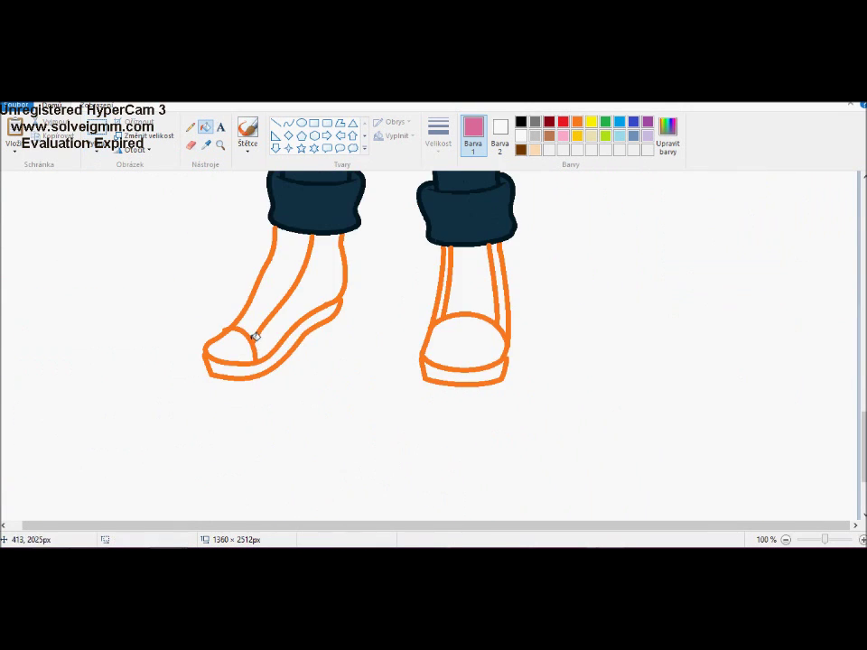
# Step: Separate the side-turned shoe's upper from its toe cap with thin pencil lines and recolour the upper's outlines dark pink
pyautogui.scroll(2, 251, 332)
pyautogui.scroll(-1, 294, 358)
pyautogui.click(439, 138)
pyautogui.click(438, 176)
pyautogui.moveTo(366, 214); pyautogui.dragTo(379, 213)
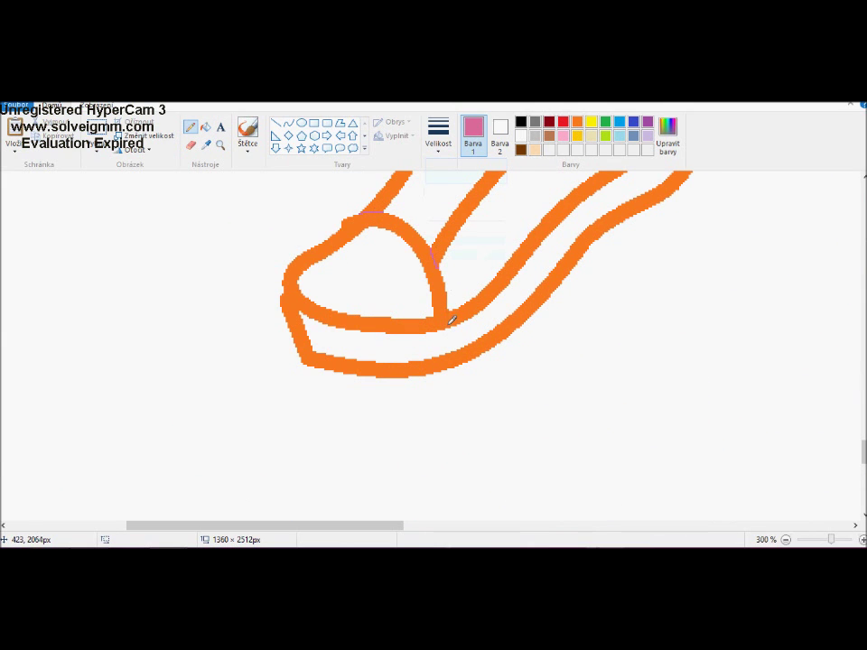
pyautogui.scroll(5, 225, 294)
pyautogui.hscroll(-3, 484, 236)
pyautogui.hscroll(3, 417, 407)
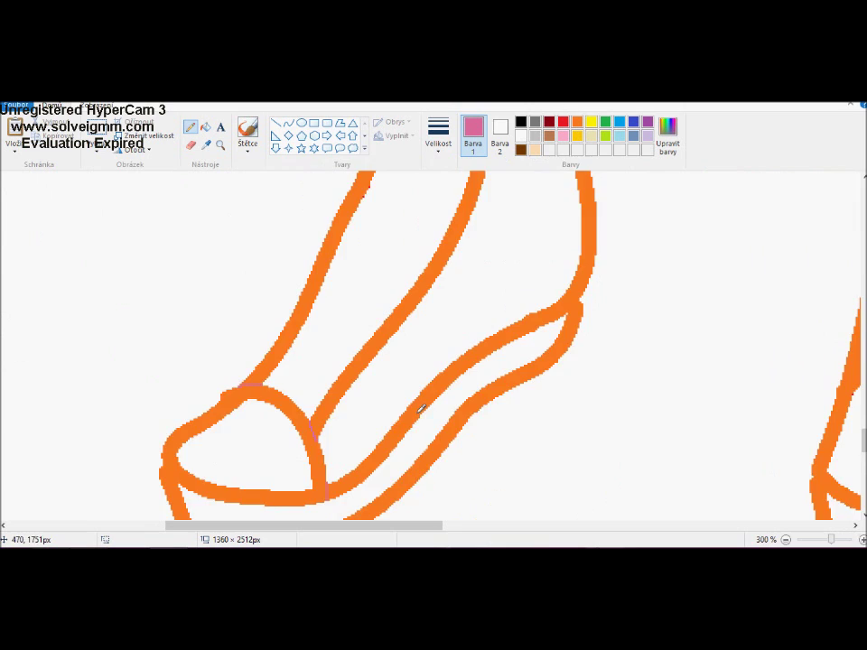
pyautogui.scroll(1, 571, 395)
pyautogui.click(598, 289)
pyautogui.hotkey('ctrl', 'z')
# Step: Separate the front-facing shoe's upper from its toe cap with thin pencil lines and recolour its outlines dark pink
pyautogui.hscroll(5, 432, 361)
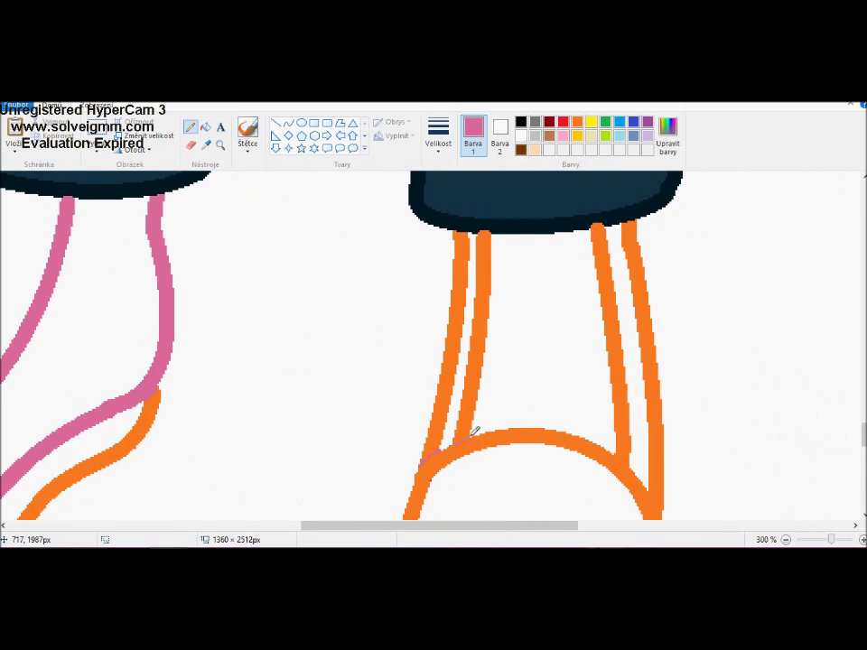
pyautogui.click(460, 289)
pyautogui.click(542, 343)
pyautogui.hotkey('ctrl', 'z')
pyautogui.click(607, 298)
# Step: Sample the light grey outline from the shoe reference and recolour both shoes' toe cap and sole outlines with it
pyautogui.hscroll(-10, 268, 356)
pyautogui.scroll(3, 265, 271)
pyautogui.click(205, 145)
pyautogui.click(271, 215)
pyautogui.scroll(3, 388, 284)
pyautogui.scroll(-15, 388, 362)
pyautogui.hscroll(5, 443, 511)
pyautogui.hscroll(5, 443, 510)
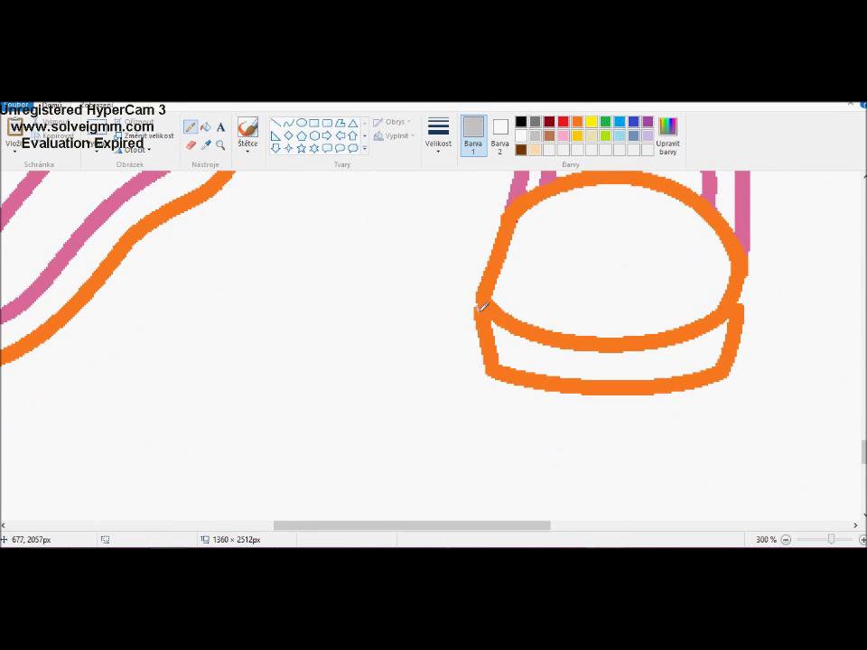
pyautogui.hscroll(-10, 493, 290)
pyautogui.click(488, 313)
pyautogui.click(205, 145)
pyautogui.scroll(20, 172, 283)
pyautogui.scroll(-20, 172, 283)
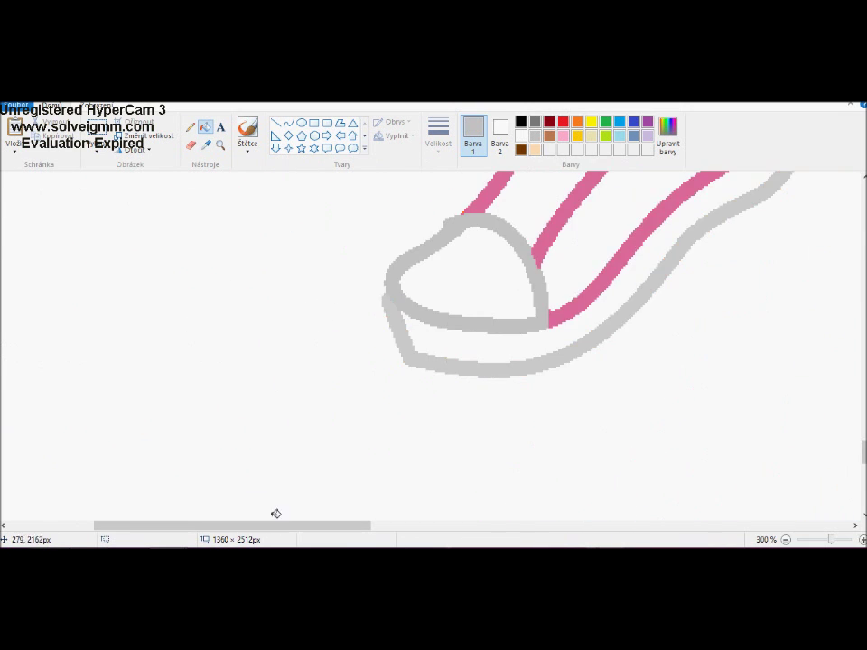
# Step: Fill the shoe uppers with the reference's lighter pink and the soles with the colour sampled from the reference sole
pyautogui.hscroll(8, 273, 500)
pyautogui.click(219, 145)
pyautogui.hotkey('ctrl', 'pagedown')
pyautogui.hotkey('ctrl', 'pagedown')
pyautogui.hotkey('ctrl', 'pagedown')
pyautogui.click(205, 145)
pyautogui.click(54, 212)
pyautogui.scroll(-3, 166, 342)
pyautogui.click(166, 343)
pyautogui.click(257, 332)
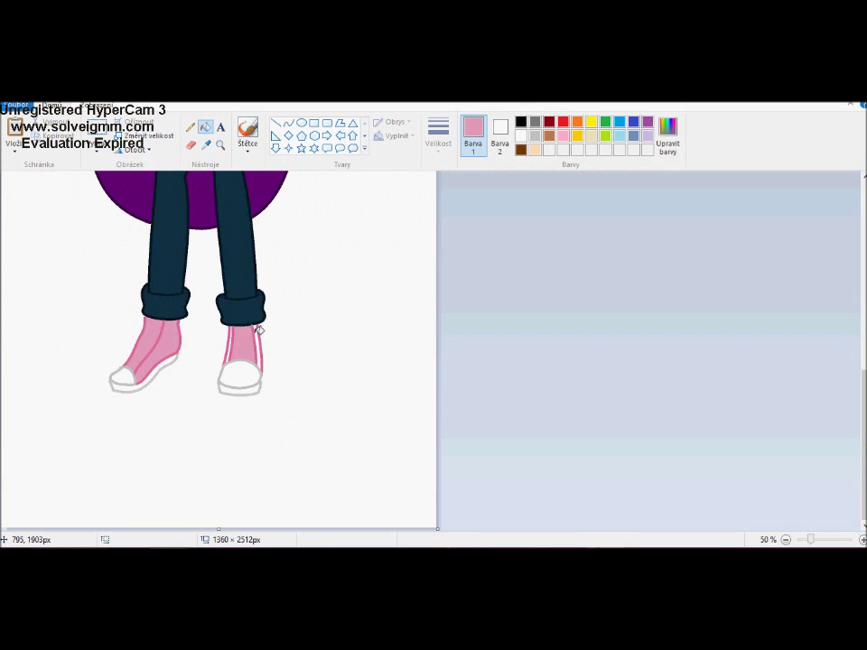
pyautogui.click(205, 144)
pyautogui.click(229, 385)
# Step: Recolour the short-sleeved jacket's outlines light blue and the undershirt's outlines dark pink, using the clothing reference's colours
pyautogui.click(220, 145)
pyautogui.click(333, 437)
pyautogui.click(696, 237)
pyautogui.scroll(2, 434, 343)
pyautogui.click(205, 126)
pyautogui.click(474, 263)
pyautogui.click(342, 197)
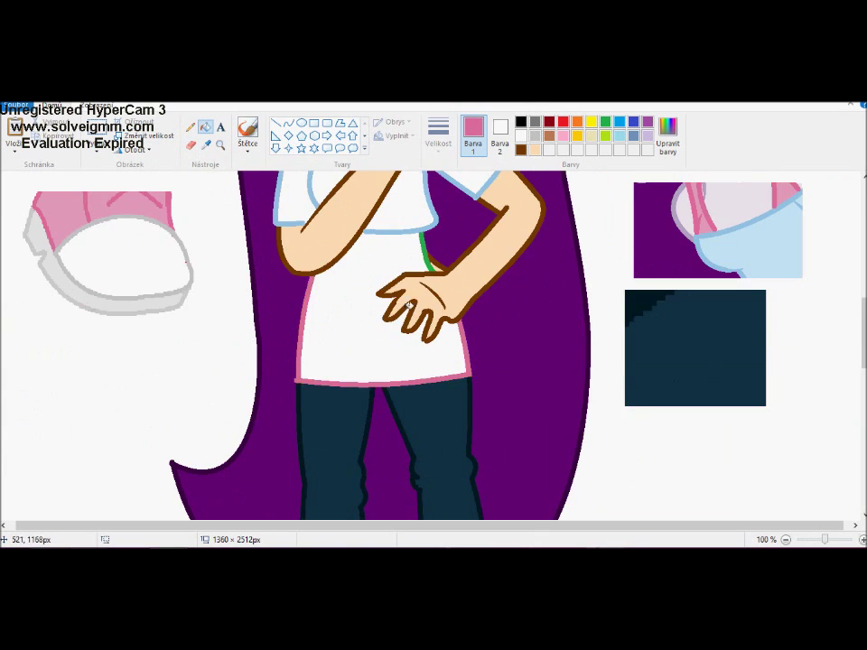
# Step: Fill the undershirt with the reference's lighter pink and the jacket and sleeves with its pale blue
pyautogui.click(379, 416)
pyautogui.click(206, 144)
pyautogui.click(718, 343)
pyautogui.click(479, 253)
pyautogui.click(290, 271)
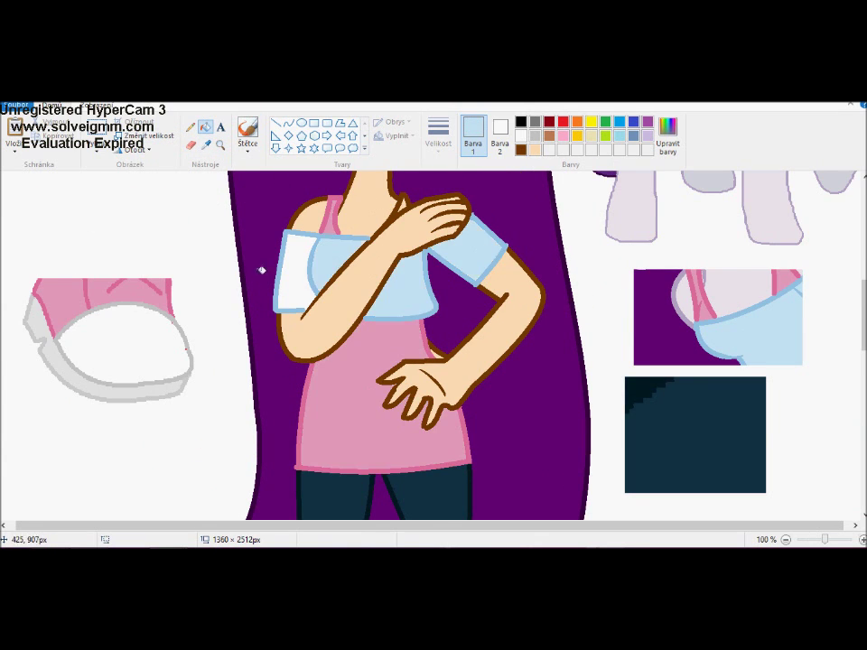
# Step: Draw a nose on the face with two brown curved lines
pyautogui.click(220, 144)
pyautogui.rightClick(600, 309)
pyautogui.rightClick(301, 327)
pyautogui.click(109, 325)
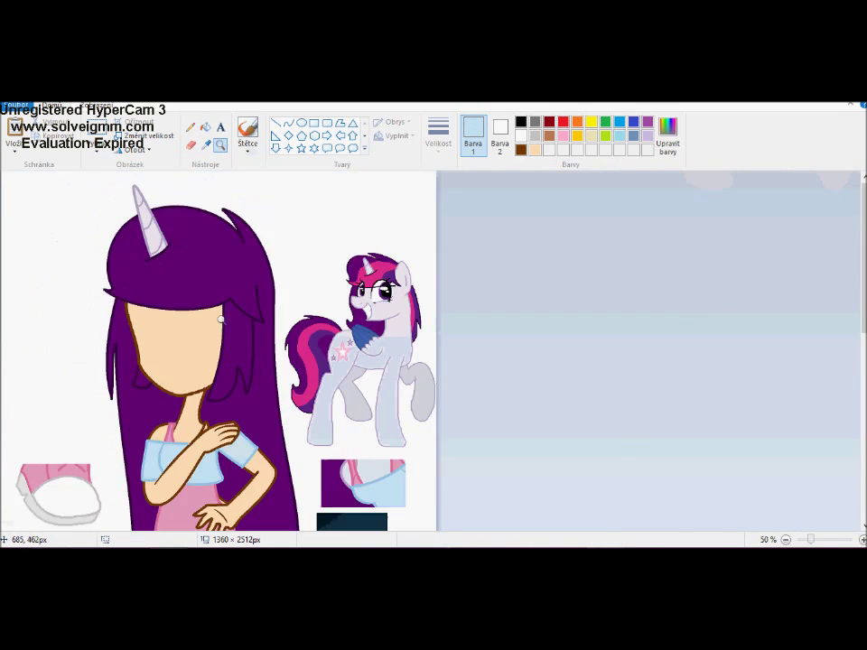
pyautogui.click(172, 271)
pyautogui.click(324, 325)
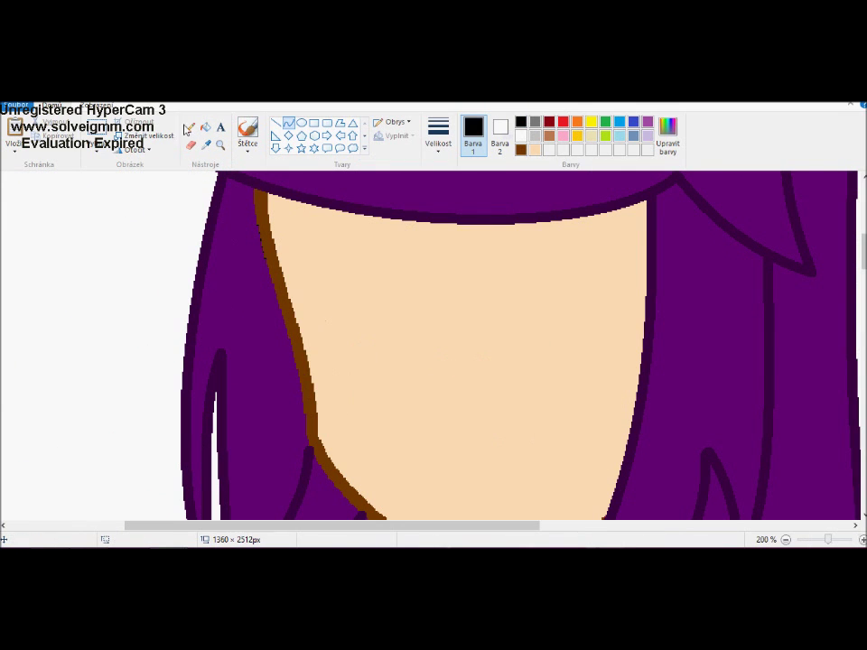
pyautogui.click(521, 149)
pyautogui.scroll(-2, 379, 343)
pyautogui.moveTo(379, 209); pyautogui.dragTo(381, 252)
pyautogui.hotkey('ctrl', 'z')
pyautogui.click(438, 136)
pyautogui.click(465, 237)
pyautogui.moveTo(351, 201); pyautogui.dragTo(337, 320)
pyautogui.hotkey('ctrl', 'z')
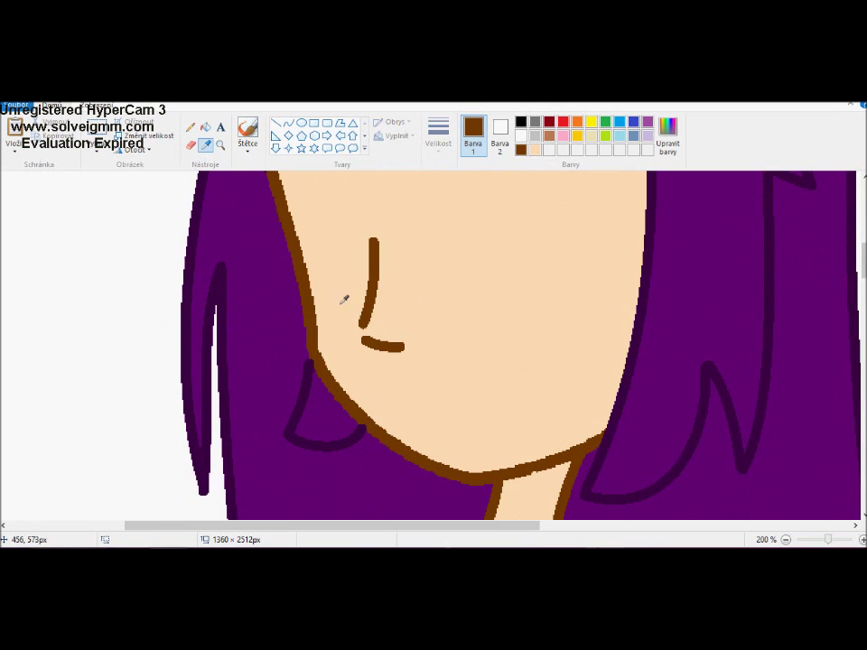
# Step: Thin and taper the nose lines with curves in the sampled skin colour
pyautogui.click(344, 299)
pyautogui.moveTo(361, 351); pyautogui.dragTo(397, 362)
pyautogui.scroll(-2, 380, 326)
pyautogui.scroll(4, 412, 293)
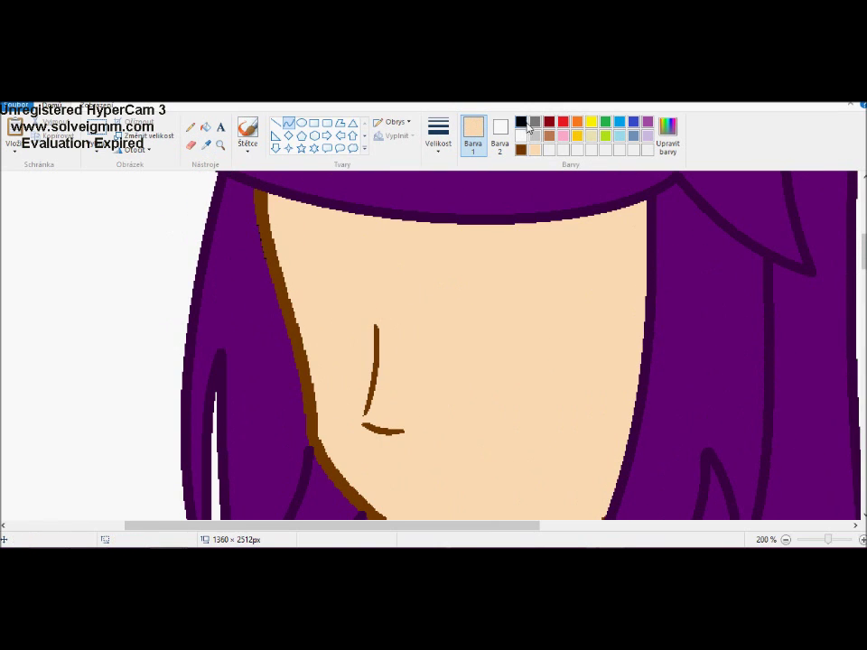
# Step: Try to draw a tall rounded eye outline with thick black curves
pyautogui.moveTo(444, 396)
pyautogui.mouseDown()
pyautogui.moveTo(544, 416)
pyautogui.moveTo(510, 205)
pyautogui.mouseUp()
pyautogui.scroll(-2, 620, 393)
pyautogui.moveTo(620, 393); pyautogui.dragTo(596, 311)
pyautogui.scroll(2, 597, 312)
pyautogui.moveTo(701, 294); pyautogui.dragTo(754, 303)
pyautogui.scroll(-2, 755, 303)
pyautogui.moveTo(741, 386); pyautogui.dragTo(702, 322)
pyautogui.scroll(1, 701, 323)
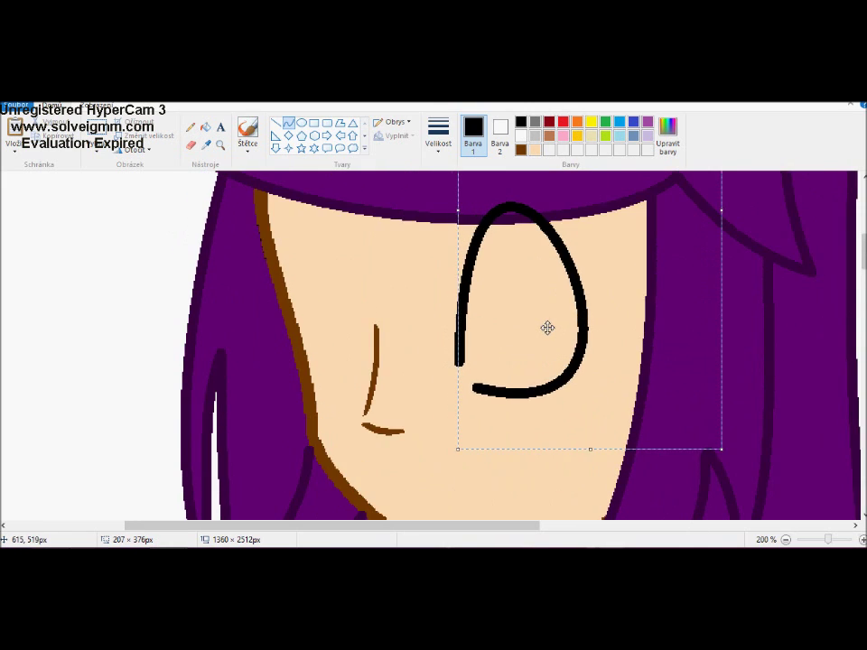
pyautogui.hotkey('ctrl', 'z')
# Step: Draw a narrower black eye outline, with one curve over the top and another along the bottom
pyautogui.moveTo(453, 361); pyautogui.dragTo(559, 358)
pyautogui.moveTo(506, 358); pyautogui.dragTo(470, 183)
pyautogui.scroll(2, 559, 445)
pyautogui.moveTo(559, 449); pyautogui.dragTo(573, 461)
pyautogui.scroll(-2, 573, 460)
pyautogui.moveTo(459, 406)
pyautogui.mouseDown()
pyautogui.moveTo(561, 378)
pyautogui.moveTo(572, 414)
pyautogui.mouseUp()
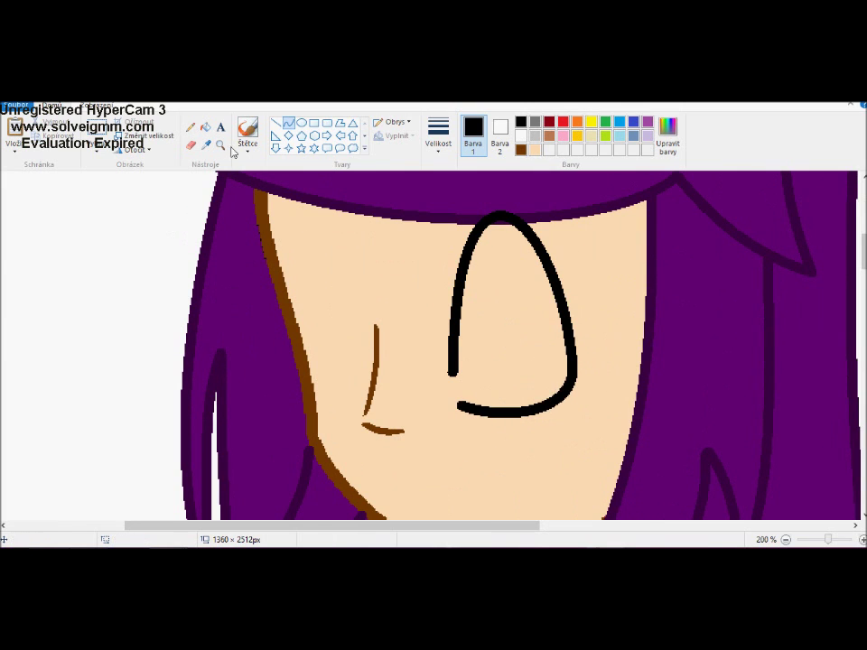
# Step: Undo the nose and the eye outline so the face is blank
pyautogui.scroll(-1, 271, 190)
pyautogui.scroll(1, 271, 189)
pyautogui.hotkey('ctrl', 'z')
pyautogui.hotkey('ctrl', 'z')
pyautogui.hotkey('ctrl', 'z')
pyautogui.scroll(2, 527, 335)
pyautogui.scroll(-2, 527, 335)
pyautogui.hscroll(2, 527, 335)
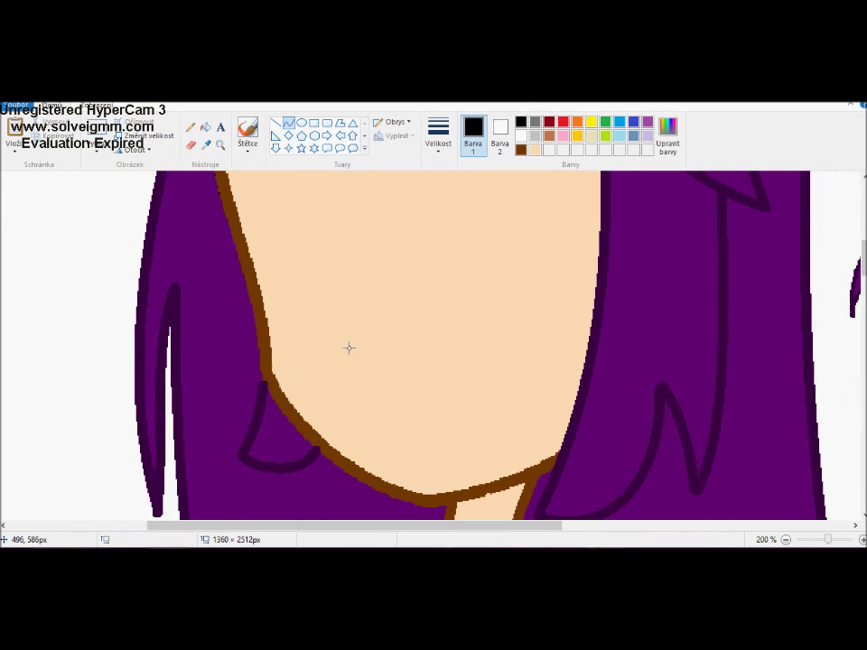
# Step: Try to sketch the eye outline freehand with a thin black pencil
pyautogui.click(190, 126)
pyautogui.click(438, 135)
pyautogui.click(451, 221)
pyautogui.scroll(2, 416, 328)
pyautogui.moveTo(431, 315); pyautogui.dragTo(412, 355)
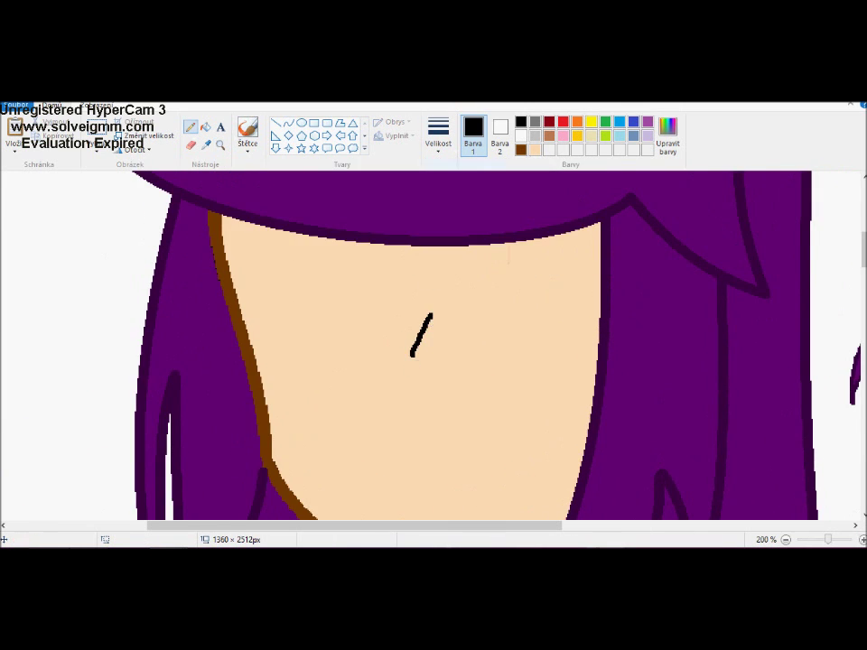
pyautogui.moveTo(403, 407)
pyautogui.mouseDown()
pyautogui.moveTo(457, 447)
pyautogui.moveTo(425, 443)
pyautogui.mouseUp()
pyautogui.hotkey('ctrl', 'z')
pyautogui.moveTo(398, 380); pyautogui.dragTo(419, 441)
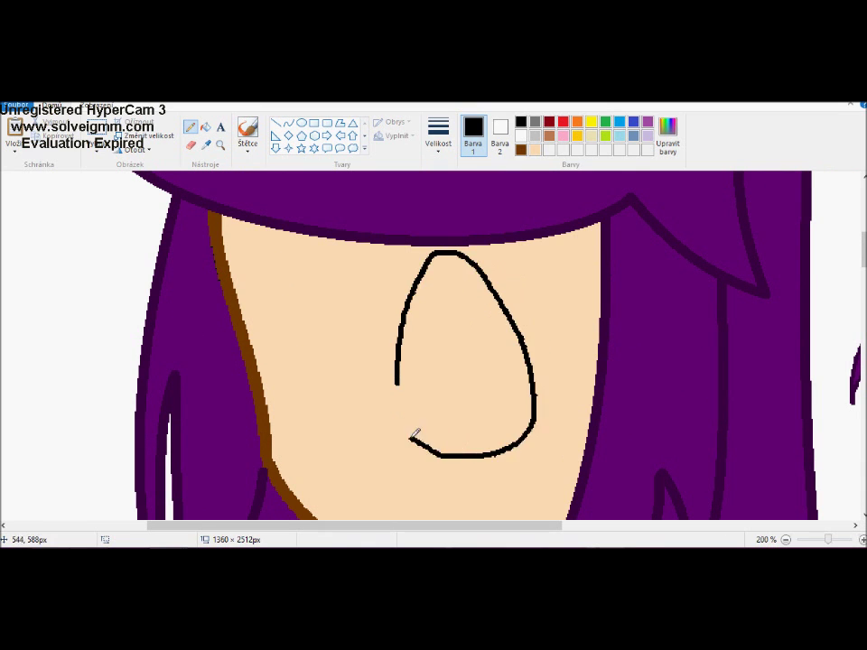
pyautogui.hotkey('ctrl', 'z')
# Step: Draw a large eye outline on the face with thick black curves over the top, down the side and along the bottom
pyautogui.hscroll(5, 651, 452)
pyautogui.hscroll(-5, 653, 449)
pyautogui.click(288, 123)
pyautogui.scroll(-2, 459, 340)
pyautogui.moveTo(403, 275); pyautogui.dragTo(532, 317)
pyautogui.scroll(1, 484, 271)
pyautogui.moveTo(484, 241); pyautogui.dragTo(575, 246)
pyautogui.moveTo(407, 433); pyautogui.dragTo(537, 403)
pyautogui.moveTo(472, 419); pyautogui.dragTo(474, 456)
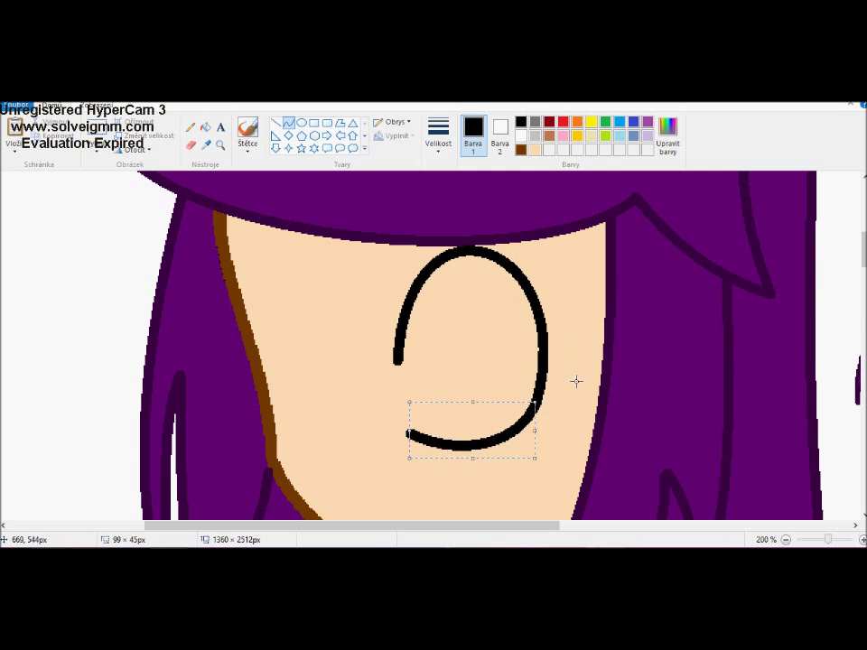
pyautogui.scroll(-2, 574, 381)
# Step: Draw an arched brown curve across the lower part of the eye outline
pyautogui.click(220, 144)
pyautogui.rightClick(220, 296)
pyautogui.click(280, 298)
pyautogui.click(206, 145)
pyautogui.click(168, 344)
pyautogui.moveTo(350, 330); pyautogui.dragTo(539, 357)
pyautogui.moveTo(424, 316)
pyautogui.mouseDown()
pyautogui.moveTo(420, 287)
pyautogui.moveTo(452, 276)
pyautogui.mouseUp()
# Step: Cover the black outline below the arched brown curve with the skin colour and taper the ends of the brown curve
pyautogui.click(206, 127)
pyautogui.rightClick(407, 341)
pyautogui.keyDown('ctrl'); pyautogui.click(344, 346); pyautogui.keyUp('ctrl')
pyautogui.click(406, 342)
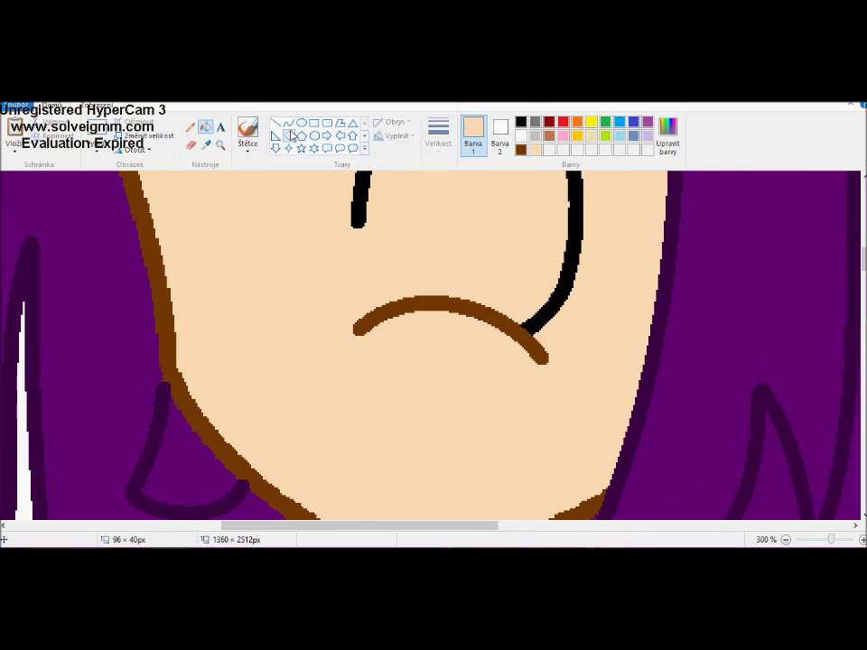
pyautogui.hotkey('ctrl', 'z')
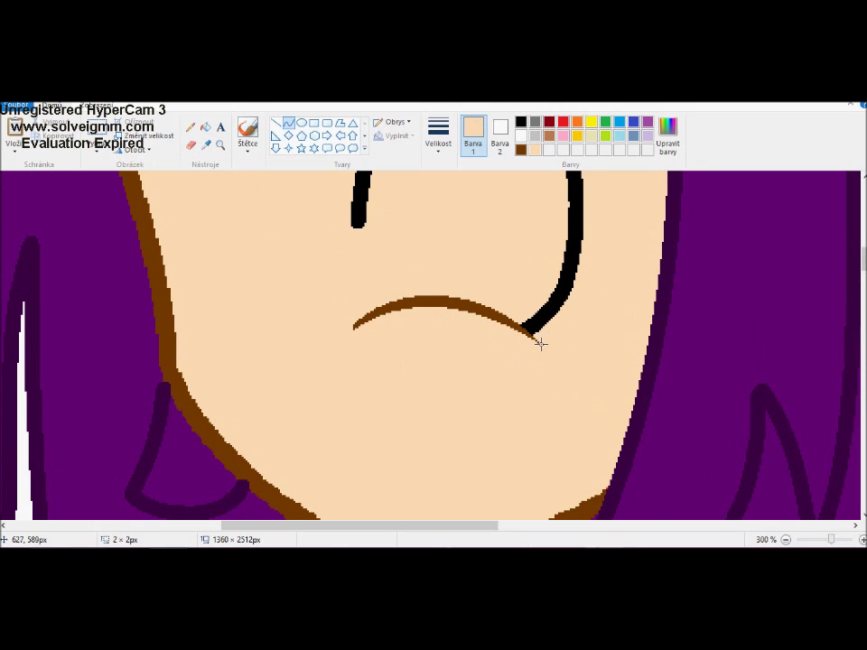
pyautogui.scroll(2, 396, 305)
pyautogui.scroll(2, 361, 251)
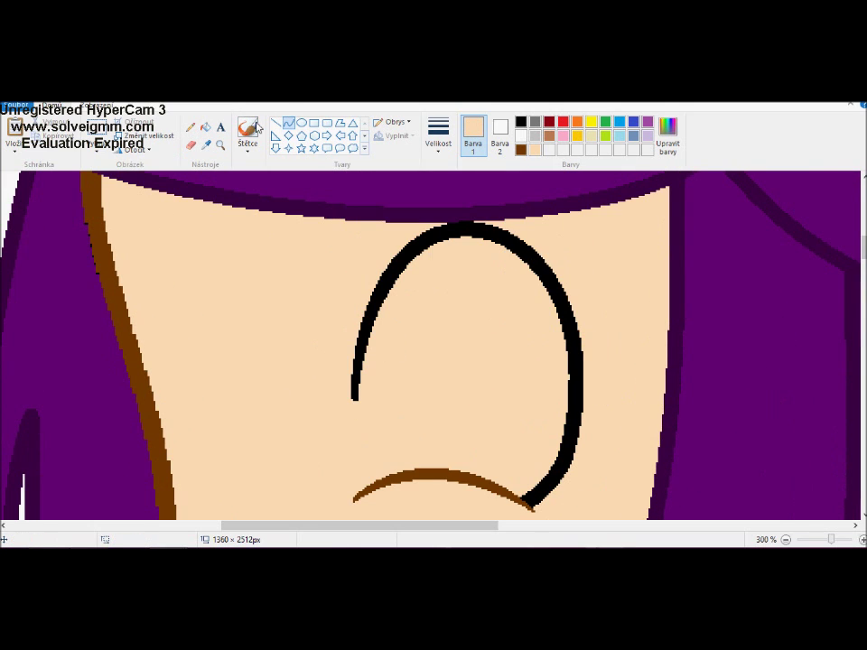
# Step: Draw seven curved black eyelashes along the eye's outer edge and taper their tips with the skin colour
pyautogui.moveTo(548, 276); pyautogui.dragTo(611, 261)
pyautogui.moveTo(579, 299); pyautogui.dragTo(582, 291)
pyautogui.moveTo(632, 311); pyautogui.dragTo(546, 313)
pyautogui.scroll(-3, 701, 362)
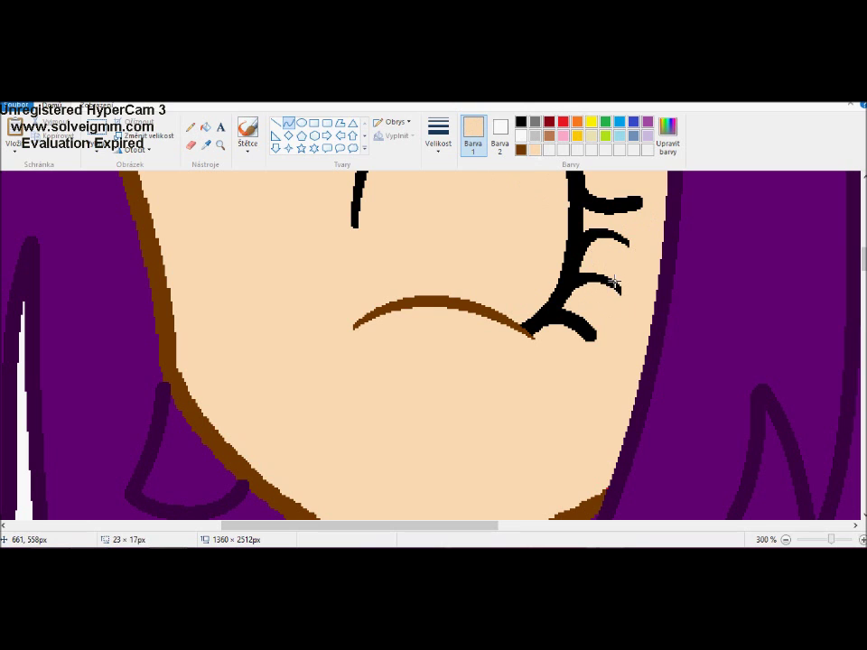
pyautogui.scroll(3, 594, 355)
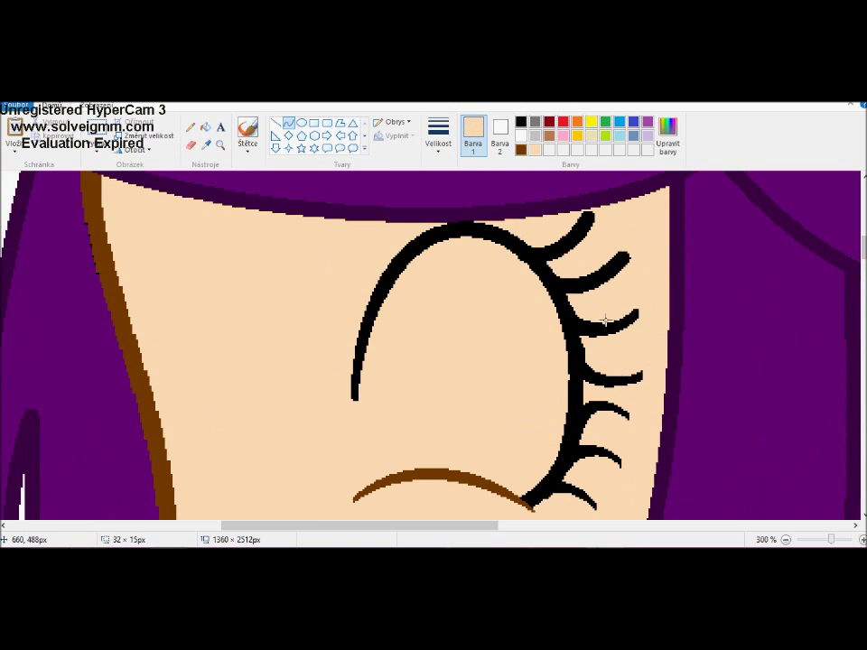
pyautogui.scroll(2, 720, 288)
pyautogui.scroll(-2, 585, 299)
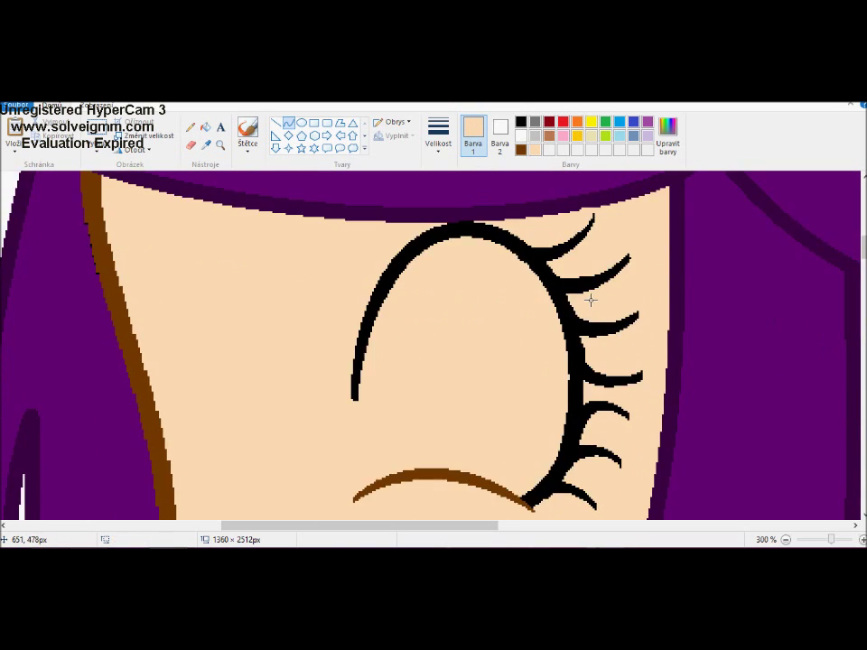
# Step: Copy the eye to the blank canvas beside the head and replace its skin-coloured background with white
pyautogui.moveTo(476, 522); pyautogui.dragTo(266, 510)
pyautogui.scroll(2, 288, 263)
pyautogui.hotkey('ctrl', 'z')
pyautogui.scroll(-4, 288, 263)
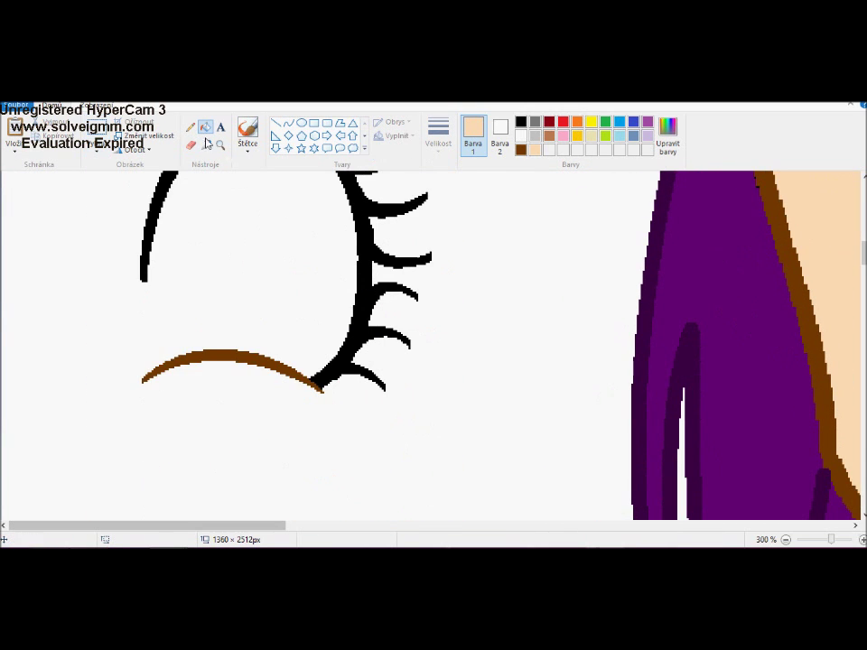
# Step: Replace the brown lower edge of the copied eye with a thick black curve
pyautogui.hotkey('ctrl', 'z')
pyautogui.click(288, 123)
pyautogui.moveTo(154, 380)
pyautogui.mouseDown()
pyautogui.moveTo(286, 380)
pyautogui.moveTo(285, 402)
pyautogui.mouseUp()
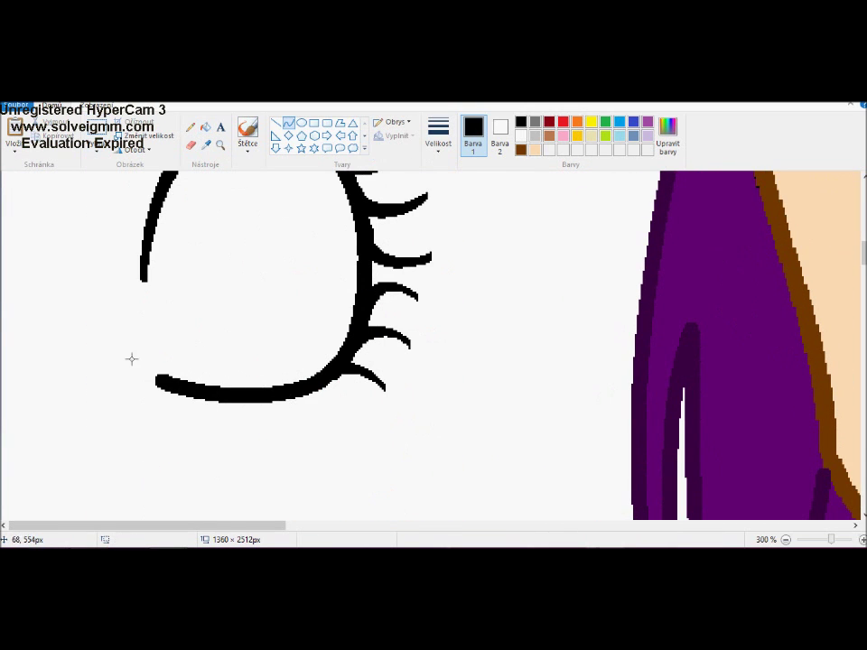
pyautogui.moveTo(198, 420); pyautogui.dragTo(332, 384)
pyautogui.scroll(-2, 269, 390)
# Step: Flip the copied eye horizontally and fit it, narrowed, onto the face as the second eye
pyautogui.click(96, 136)
pyautogui.moveTo(23, 207); pyautogui.dragTo(168, 358)
pyautogui.moveTo(81, 304)
pyautogui.mouseDown()
pyautogui.moveTo(286, 320)
pyautogui.moveTo(263, 313)
pyautogui.moveTo(397, 342)
pyautogui.moveTo(351, 366)
pyautogui.moveTo(283, 329)
pyautogui.moveTo(314, 305)
pyautogui.moveTo(295, 247)
pyautogui.moveTo(295, 298)
pyautogui.moveTo(302, 296)
pyautogui.mouseUp()
pyautogui.hotkey('ctrl', 'z')
pyautogui.moveTo(15, 212)
pyautogui.mouseDown()
pyautogui.moveTo(68, 238)
pyautogui.moveTo(165, 359)
pyautogui.mouseUp()
pyautogui.rightClick(132, 322)
pyautogui.moveTo(188, 429)
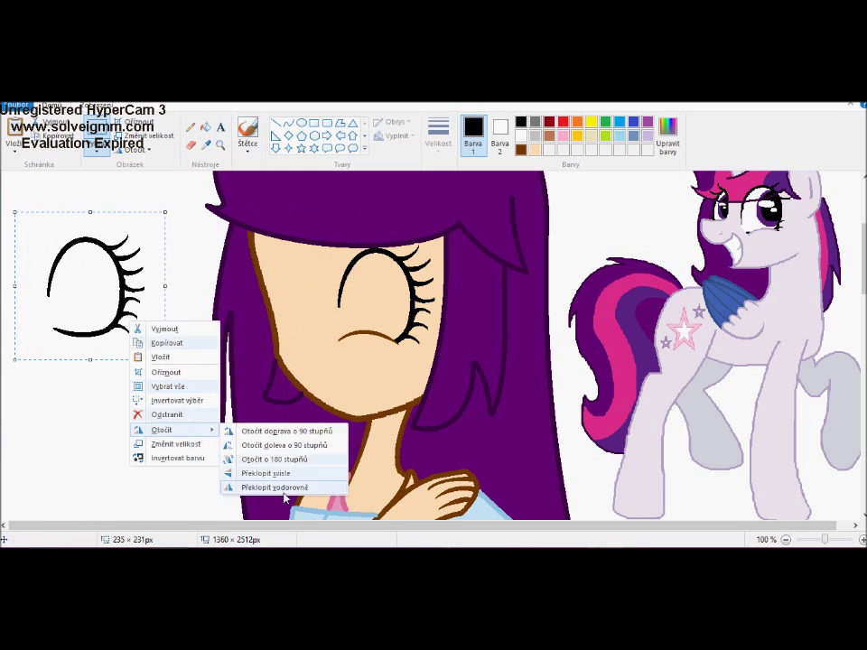
pyautogui.click(280, 484)
pyautogui.moveTo(90, 285); pyautogui.dragTo(300, 294)
pyautogui.moveTo(378, 293)
pyautogui.mouseDown()
pyautogui.moveTo(315, 295)
pyautogui.moveTo(300, 306)
pyautogui.mouseUp()
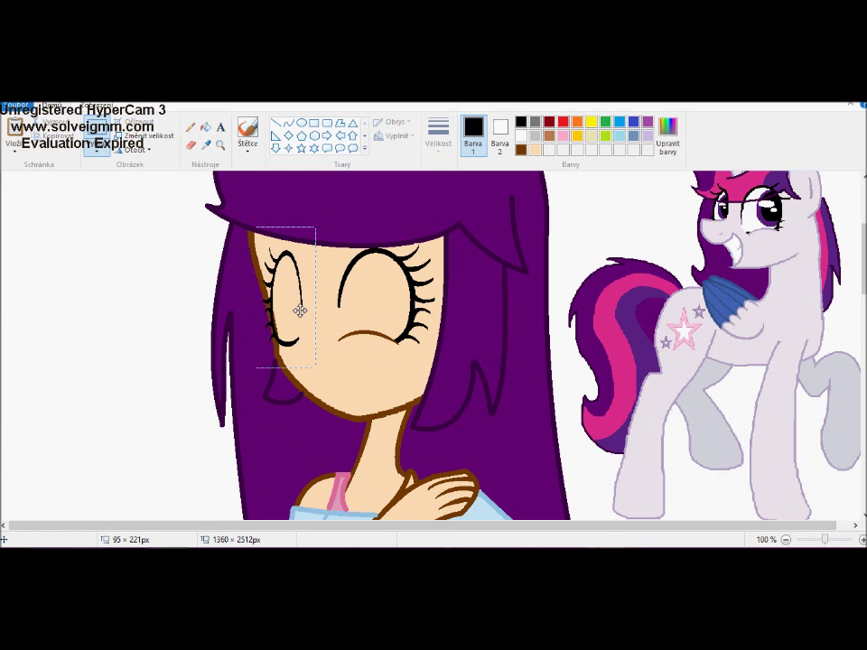
# Step: Draw a tapered brown curve along the narrow eye's inner lower edge and a short brown nose line below it
pyautogui.click(220, 144)
pyautogui.click(350, 312)
pyautogui.click(350, 325)
pyautogui.click(288, 122)
pyautogui.click(520, 149)
pyautogui.moveTo(302, 217); pyautogui.dragTo(277, 368)
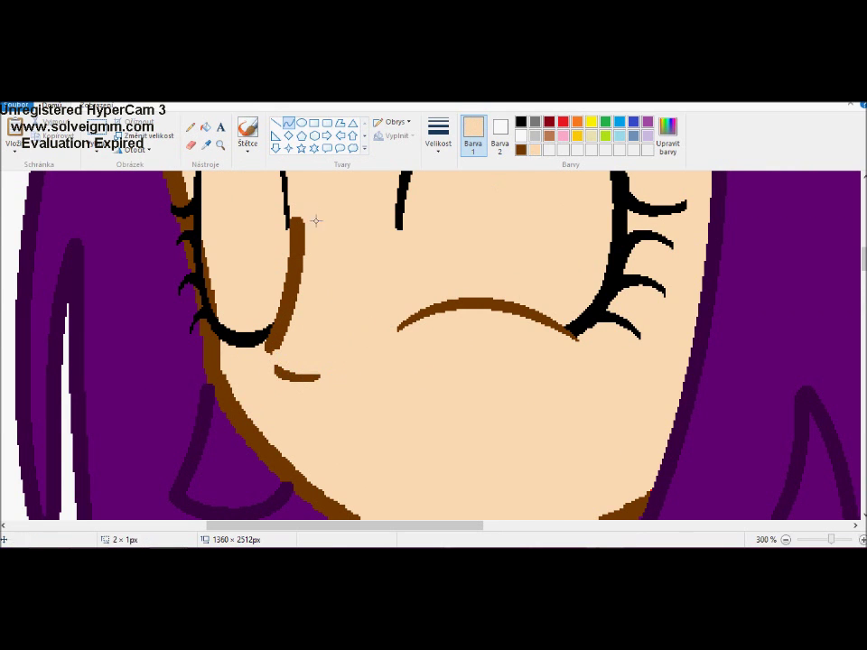
pyautogui.moveTo(301, 219); pyautogui.dragTo(277, 354)
pyautogui.click(521, 149)
# Step: Draw a brown smile curve under the nose with a small tapered crease at its upper end
pyautogui.scroll(-2, 407, 343)
pyautogui.moveTo(479, 258); pyautogui.dragTo(275, 324)
pyautogui.moveTo(376, 290)
pyautogui.mouseDown()
pyautogui.moveTo(372, 351)
pyautogui.moveTo(415, 317)
pyautogui.moveTo(343, 350)
pyautogui.mouseUp()
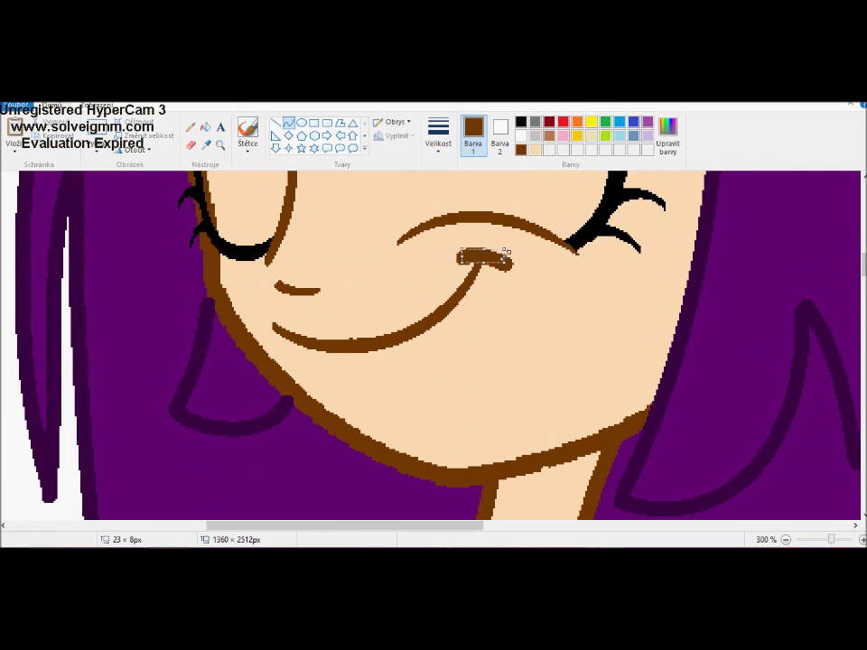
pyautogui.scroll(2, 410, 339)
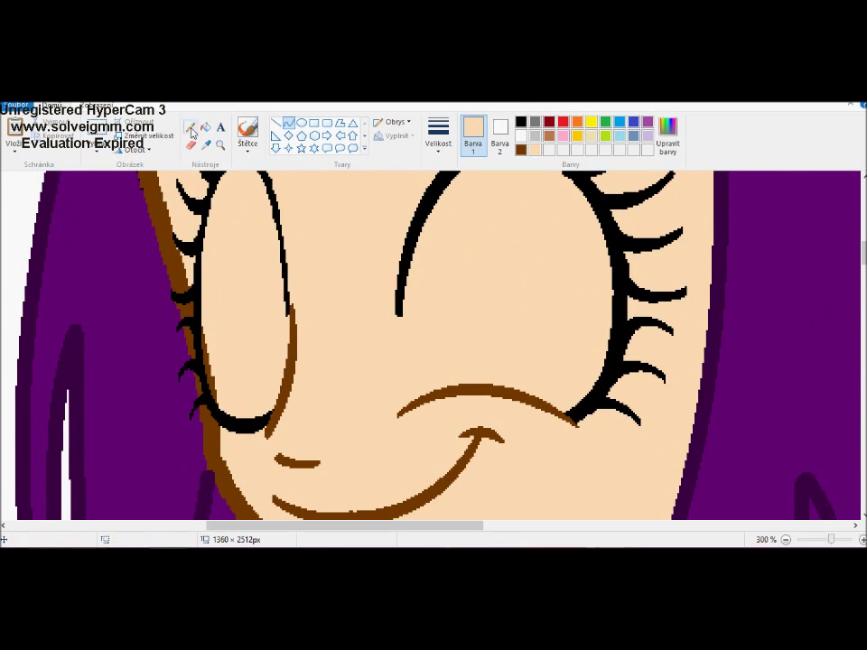
# Step: Fill both eyes with white and draw a large purple-filled oval iris in the wider eye
pyautogui.click(438, 138)
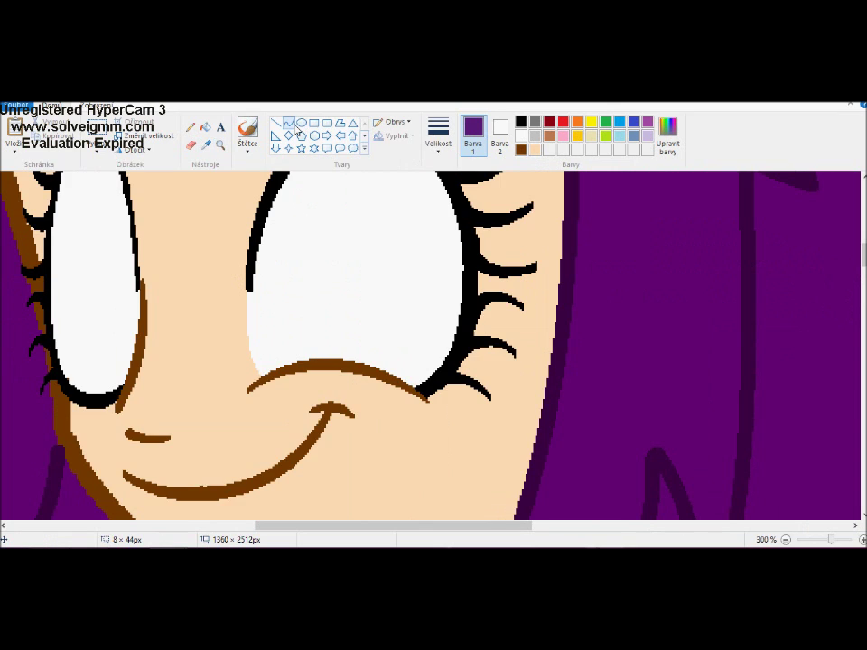
pyautogui.moveTo(443, 279); pyautogui.dragTo(413, 452)
pyautogui.hotkey('ctrl', 'z')
pyautogui.moveTo(435, 271); pyautogui.dragTo(365, 449)
pyautogui.moveTo(290, 203); pyautogui.dragTo(439, 455)
pyautogui.click(206, 127)
pyautogui.click(389, 343)
# Step: Draw an oval iris in the narrow eye and fill it with the same purple
pyautogui.hscroll(-5, 434, 344)
pyautogui.click(301, 123)
pyautogui.moveTo(268, 279); pyautogui.dragTo(343, 470)
pyautogui.click(206, 127)
pyautogui.click(307, 379)
pyautogui.scroll(-2, 484, 345)
# Step: Draw black oval pupils inside both purple irises and fill them with black
pyautogui.click(288, 122)
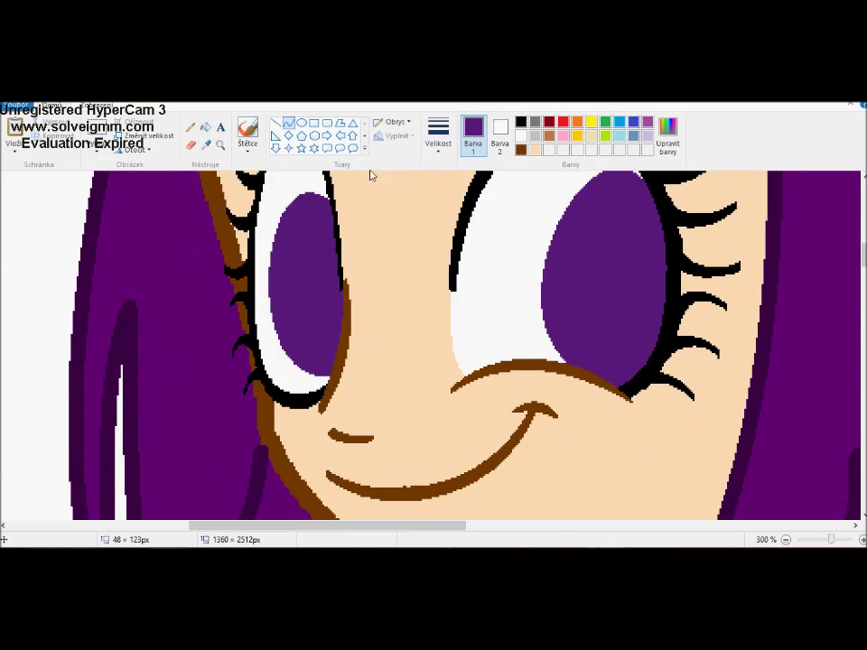
pyautogui.moveTo(336, 280); pyautogui.dragTo(285, 289)
pyautogui.click(206, 127)
pyautogui.click(320, 289)
pyautogui.scroll(2, 451, 361)
pyautogui.click(301, 122)
pyautogui.moveTo(581, 280)
pyautogui.mouseDown()
pyautogui.moveTo(669, 416)
pyautogui.moveTo(623, 459)
pyautogui.mouseUp()
pyautogui.click(206, 128)
pyautogui.click(614, 380)
# Step: Add a large and a small white oval highlight to each eye and fill them with white
pyautogui.click(301, 123)
pyautogui.moveTo(561, 290)
pyautogui.mouseDown()
pyautogui.moveTo(637, 337)
pyautogui.moveTo(634, 365)
pyautogui.mouseUp()
pyautogui.moveTo(282, 317); pyautogui.dragTo(327, 345)
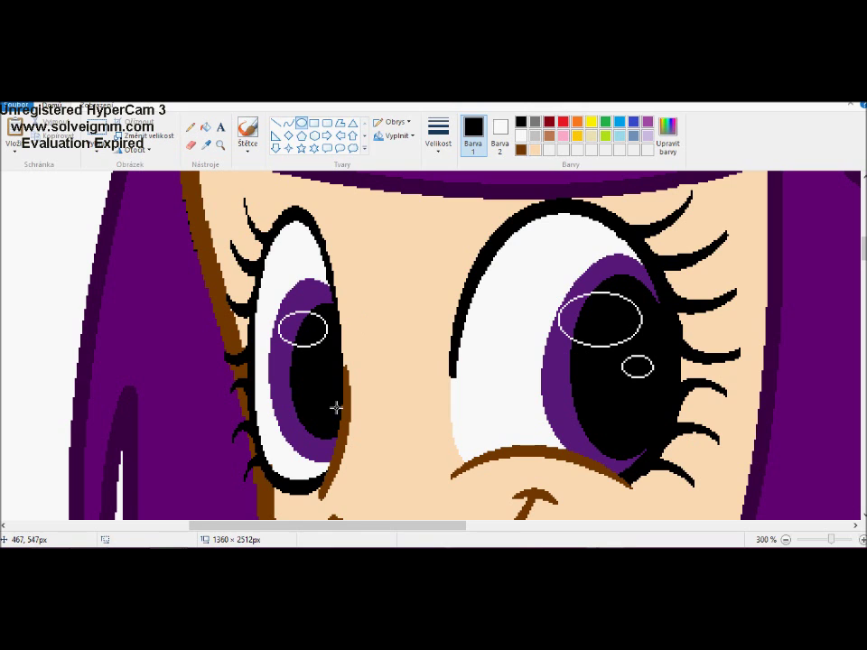
pyautogui.click(303, 328)
pyautogui.click(320, 366)
pyautogui.click(600, 319)
pyautogui.click(637, 367)
pyautogui.scroll(-3, 439, 323)
pyautogui.click(191, 127)
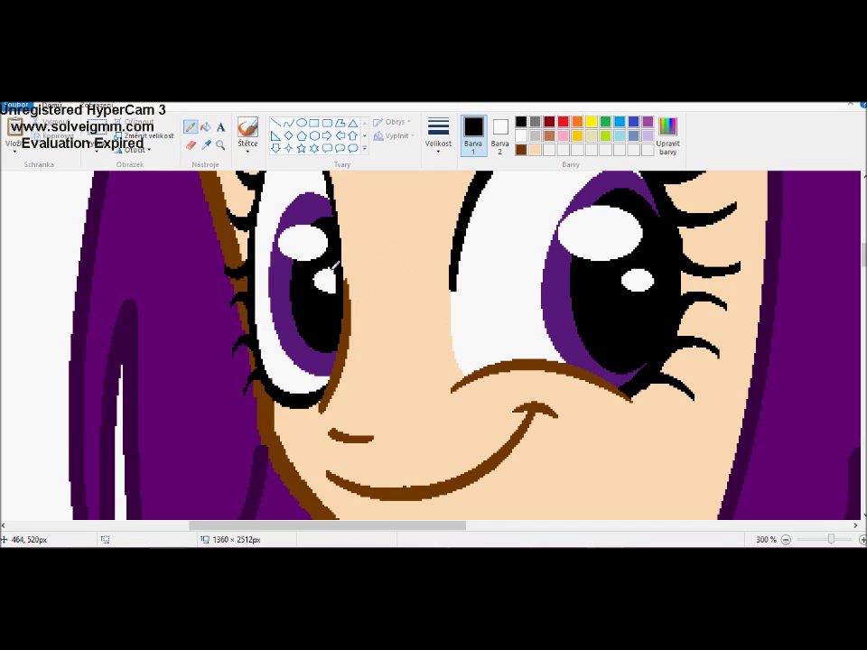
# Step: Delete the pasted clothing and colour references on both sides of the character
pyautogui.click(219, 145)
pyautogui.rightClick(257, 302)
pyautogui.rightClick(100, 340)
pyautogui.click(100, 340)
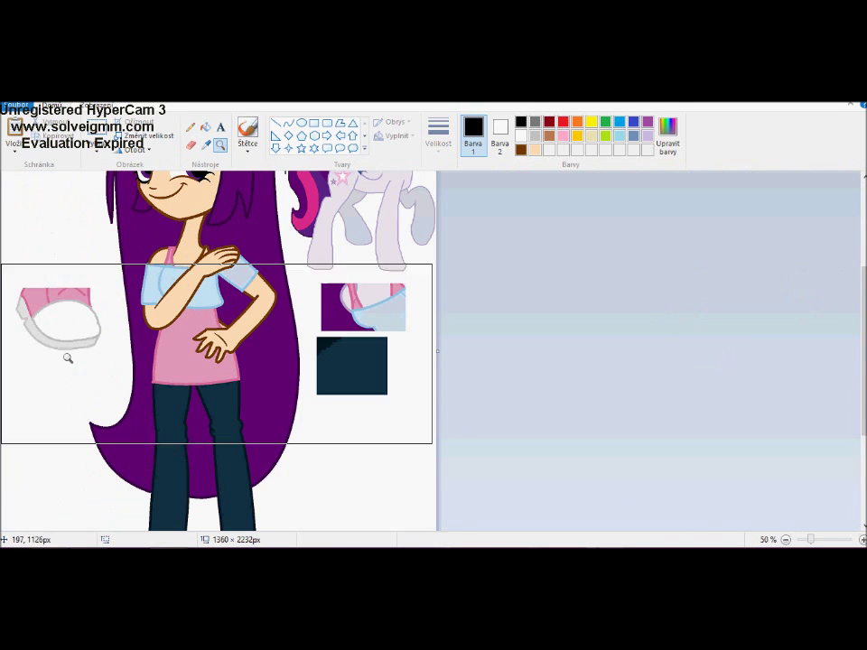
pyautogui.click(97, 127)
pyautogui.moveTo(110, 358); pyautogui.dragTo(8, 276)
pyautogui.moveTo(311, 280); pyautogui.dragTo(417, 397)
pyautogui.rightClick(349, 355)
pyautogui.click(381, 447)
# Step: Try to delete the pony reference and reduce the canvas to 1200 × 2200 px
pyautogui.scroll(3, 281, 240)
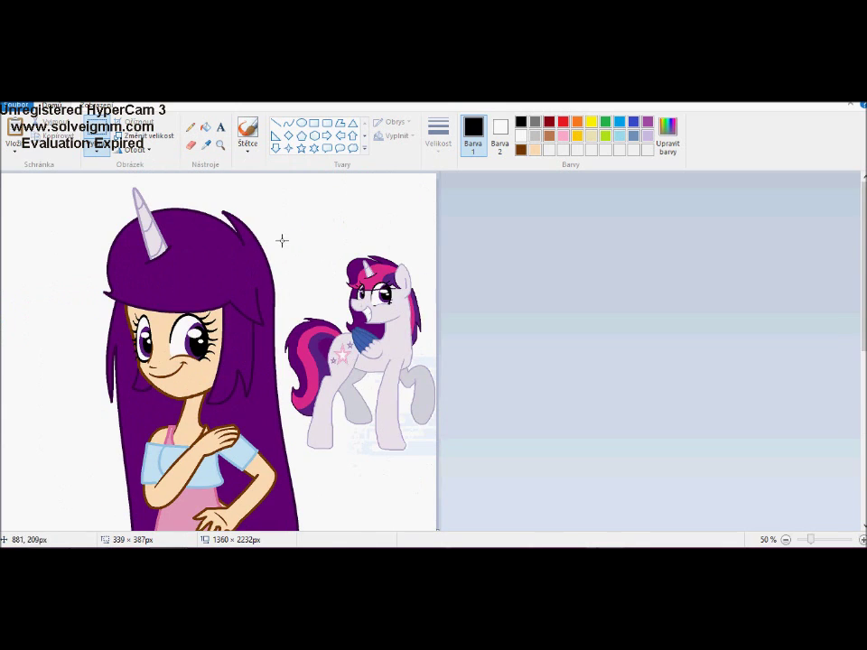
pyautogui.rightClick(325, 341)
pyautogui.click(361, 433)
pyautogui.moveTo(300, 398); pyautogui.dragTo(430, 457)
pyautogui.rightClick(430, 458)
pyautogui.click(438, 393)
pyautogui.click(219, 145)
pyautogui.rightClick(90, 262)
pyautogui.rightClick(78, 314)
pyautogui.click(78, 313)
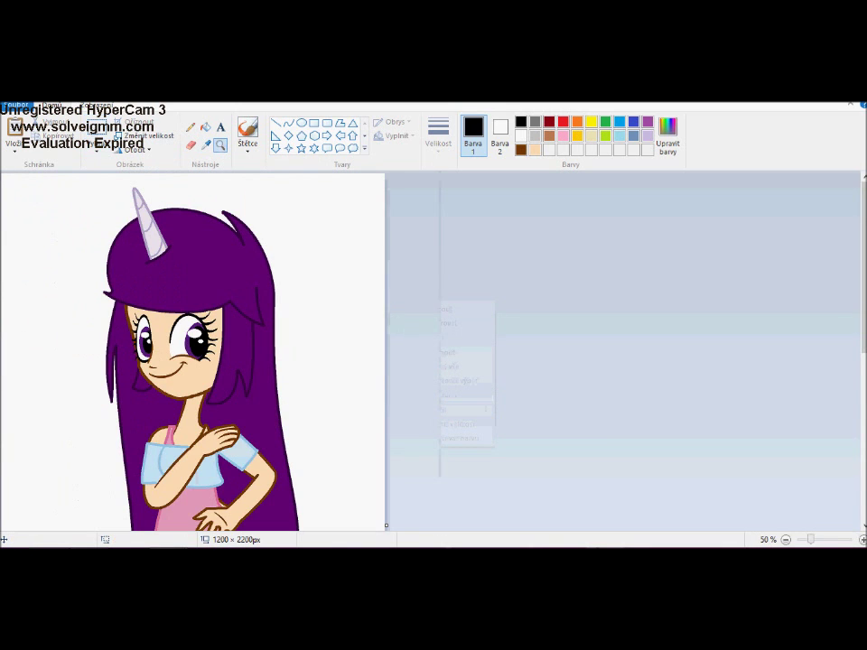
pyautogui.hotkey('ctrl', 'z')
pyautogui.hotkey('ctrl', 'z')
# Step: Pick the pink from the pony's tail and draw two curved pink stripe lines across the character's fringe
pyautogui.click(191, 127)
pyautogui.click(208, 145)
pyautogui.click(311, 348)
pyautogui.rightClick(120, 188)
pyautogui.press('Escape')
pyautogui.click(288, 122)
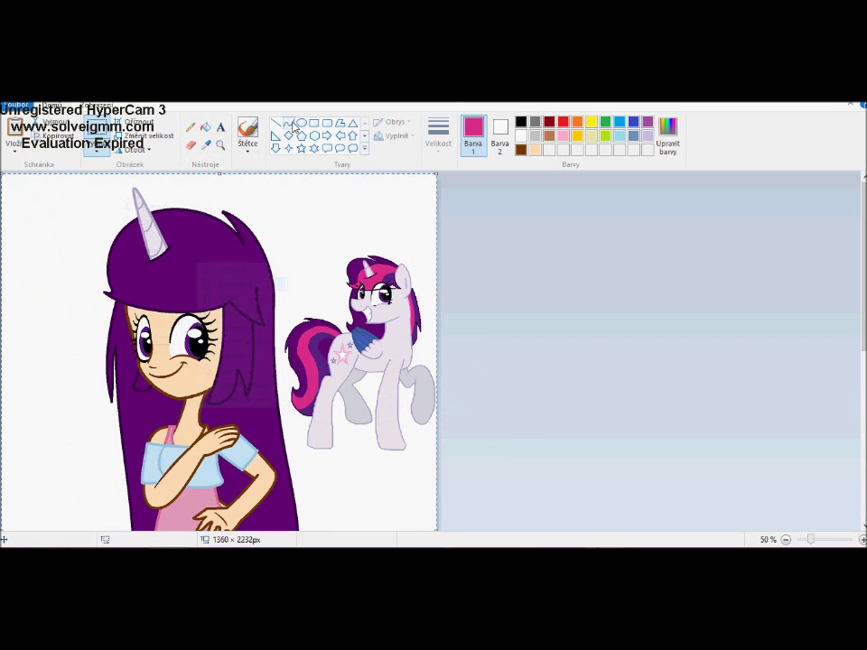
pyautogui.moveTo(242, 204)
pyautogui.mouseDown()
pyautogui.moveTo(151, 194)
pyautogui.moveTo(227, 218)
pyautogui.moveTo(256, 239)
pyautogui.moveTo(228, 304)
pyautogui.moveTo(244, 262)
pyautogui.mouseUp()
# Step: Outline a stripe in the pony's violet beside the pink one and fill the fringe stripes with pink and violet
pyautogui.click(206, 145)
pyautogui.click(267, 258)
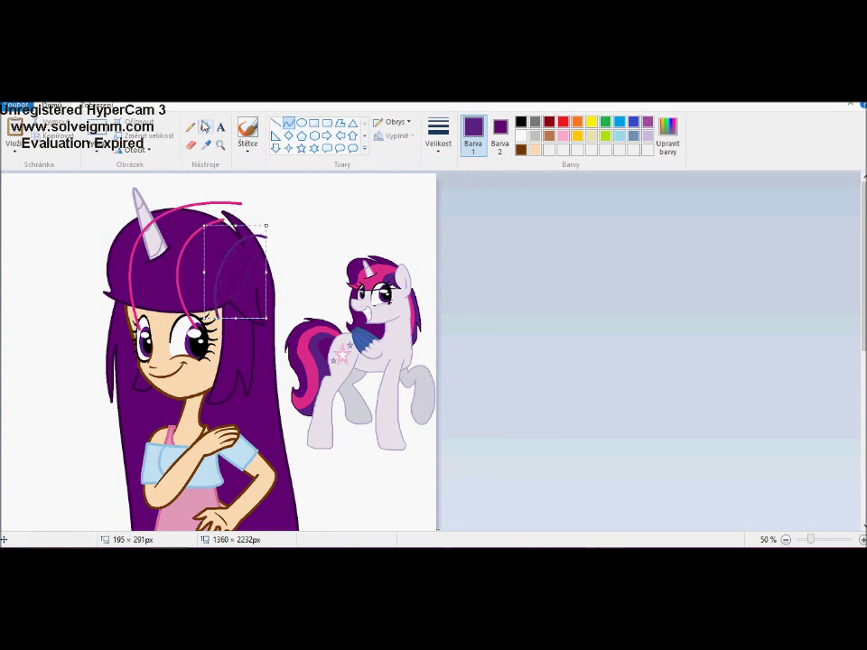
pyautogui.click(206, 144)
pyautogui.click(221, 214)
pyautogui.click(145, 236)
pyautogui.click(288, 122)
pyautogui.scroll(-2, 239, 226)
pyautogui.scroll(2, 239, 226)
pyautogui.scroll(-2, 231, 306)
pyautogui.click(221, 144)
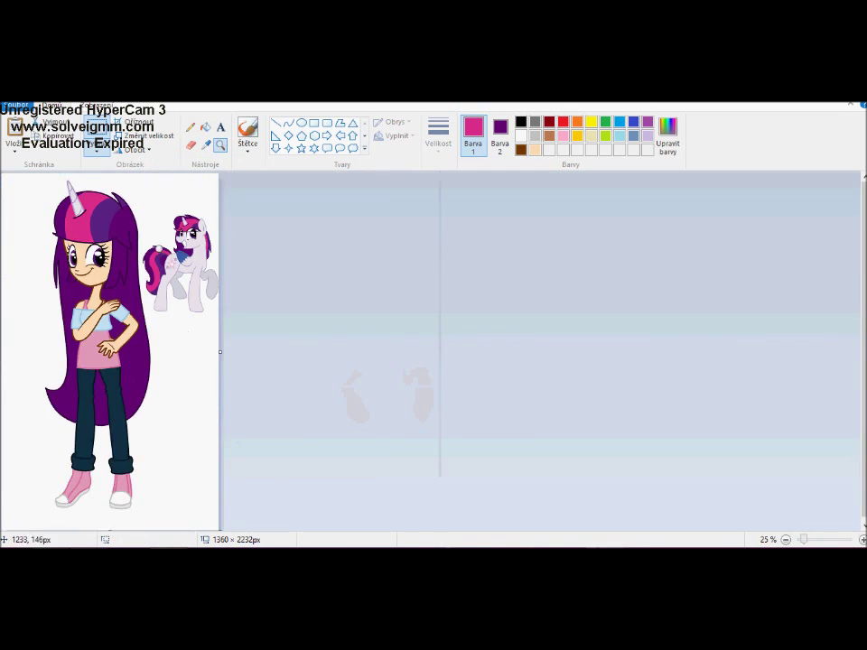
pyautogui.click(135, 217)
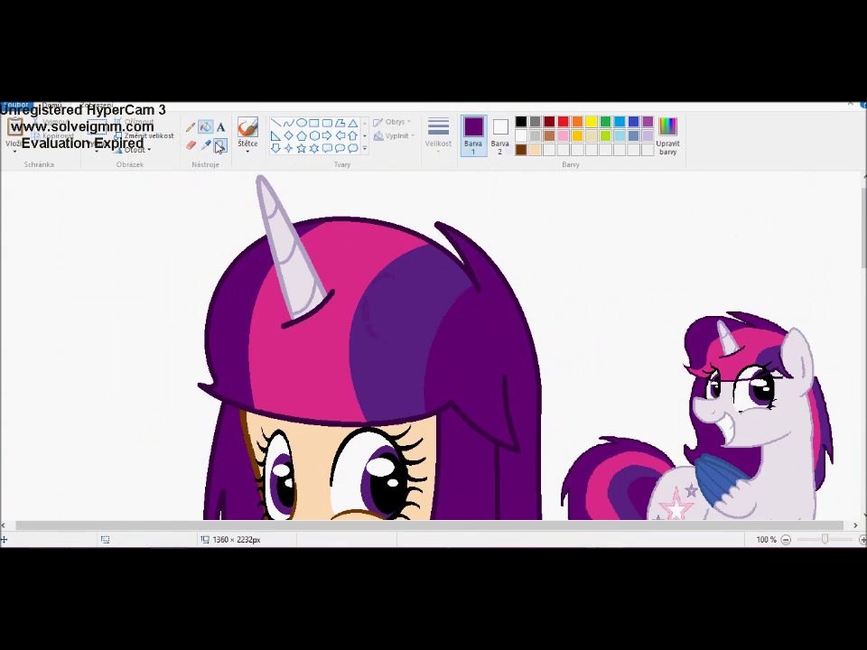
# Step: Delete the pony reference beside the character, including its leftover piece of tail
pyautogui.scroll(-2, 271, 316)
pyautogui.rightClick(193, 248)
pyautogui.moveTo(151, 198); pyautogui.dragTo(217, 271)
pyautogui.rightClick(214, 277)
pyautogui.click(248, 297)
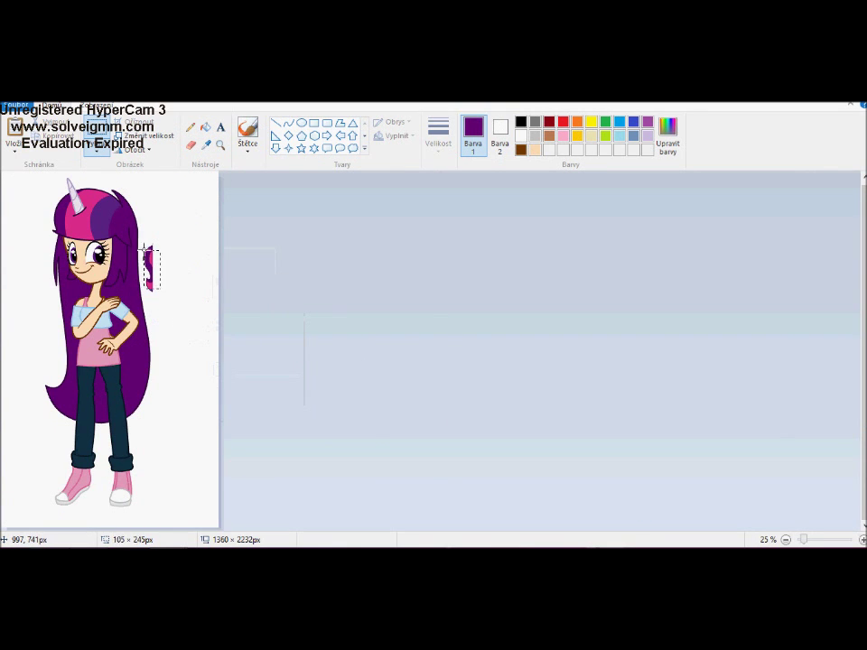
pyautogui.press('Delete')
pyautogui.click(221, 145)
pyautogui.click(113, 307)
pyautogui.scroll(-3, 97, 388)
pyautogui.hotkey('ctrl', 'z')
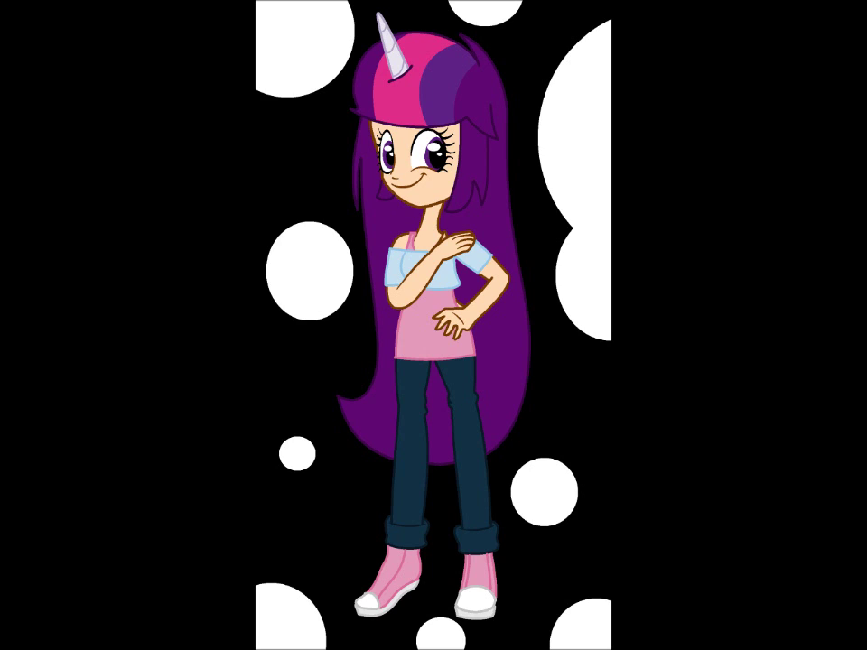